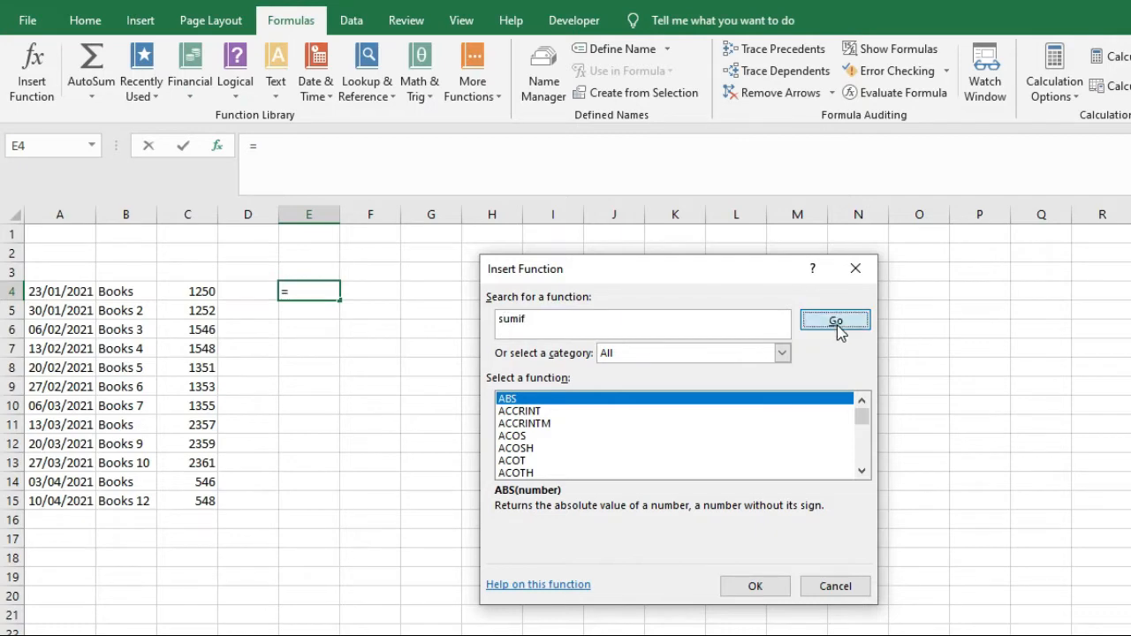
Step: Insert the SUMIF function in cell E4 and set its Criteria to "books"
click(835, 322)
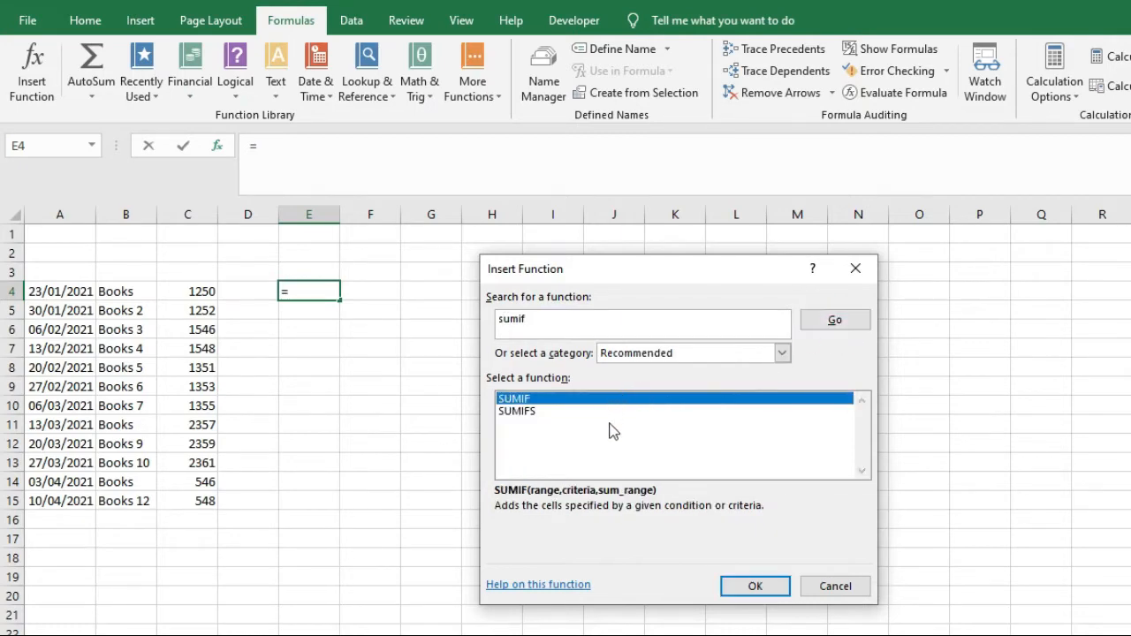
click(753, 587)
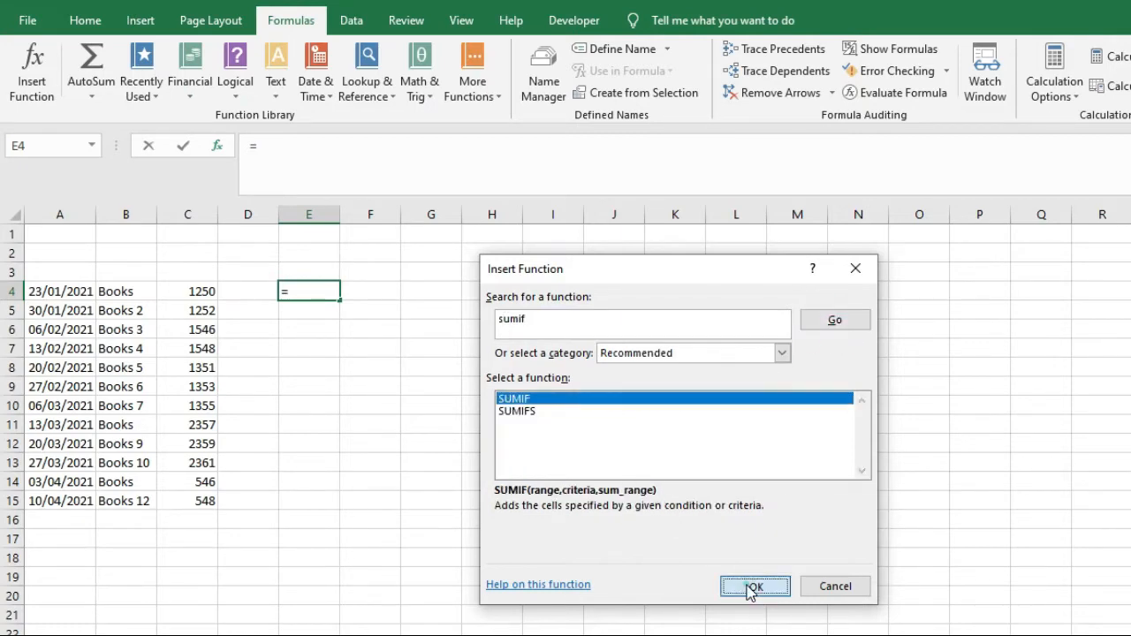
click(559, 378)
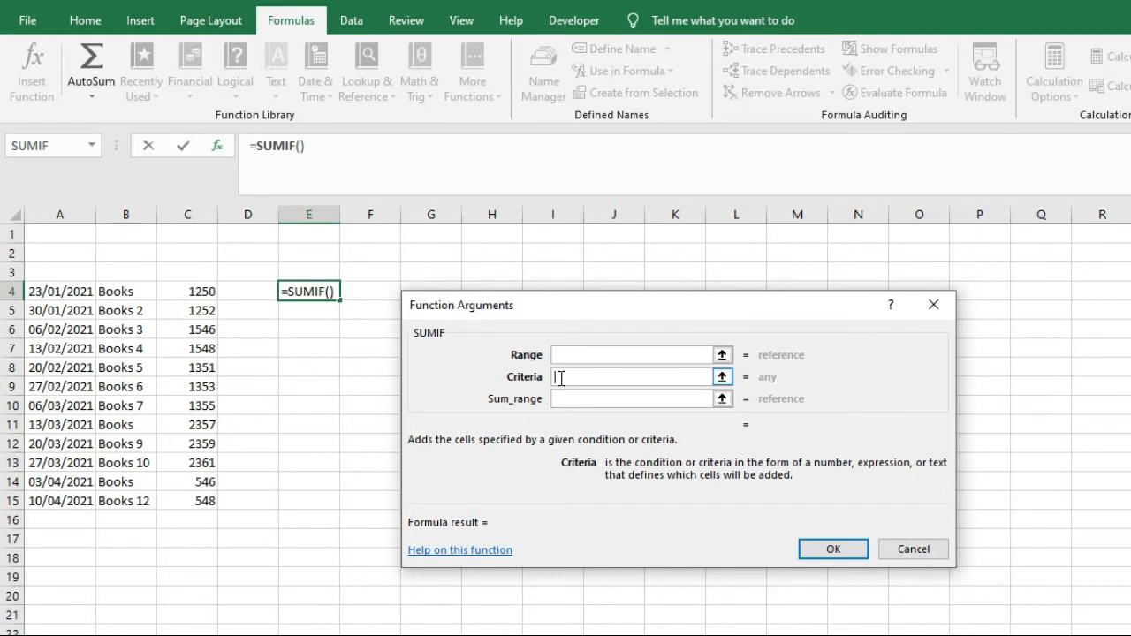
text("books")
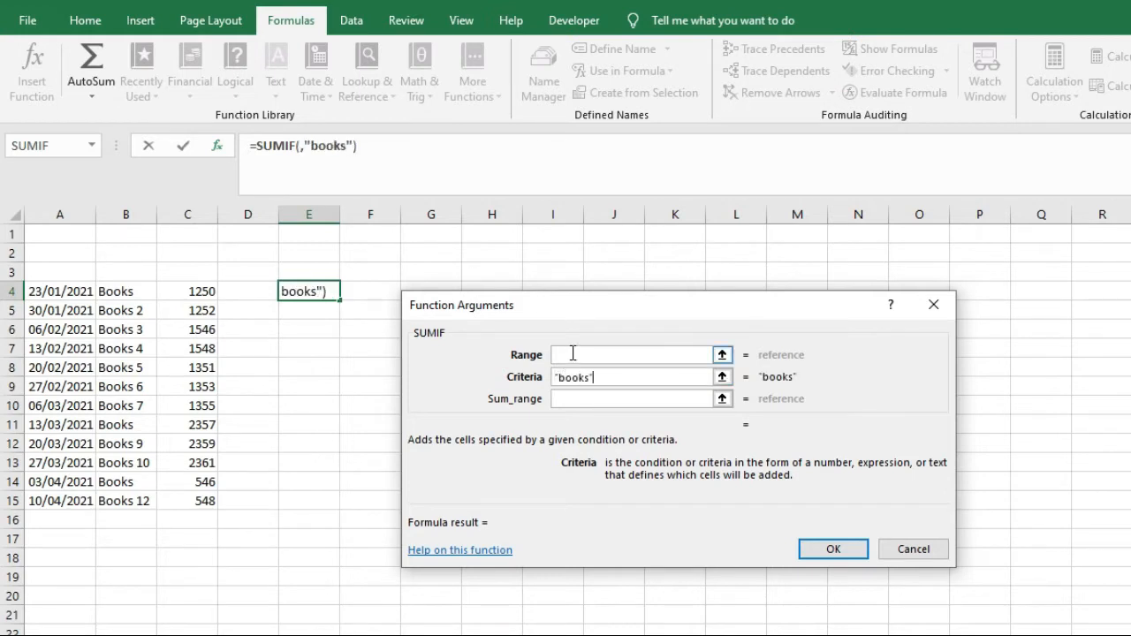
Step: Set the SUMIF Range to the item names as the absolute reference $B$4:$B$15
click(572, 354)
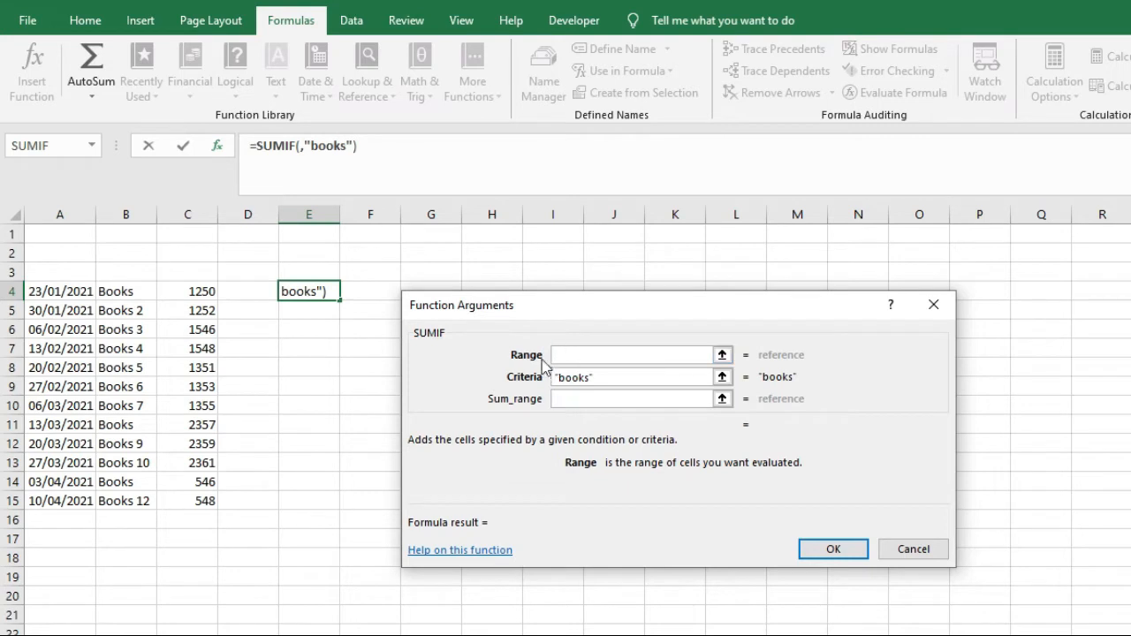
drag(141, 292, 141, 500)
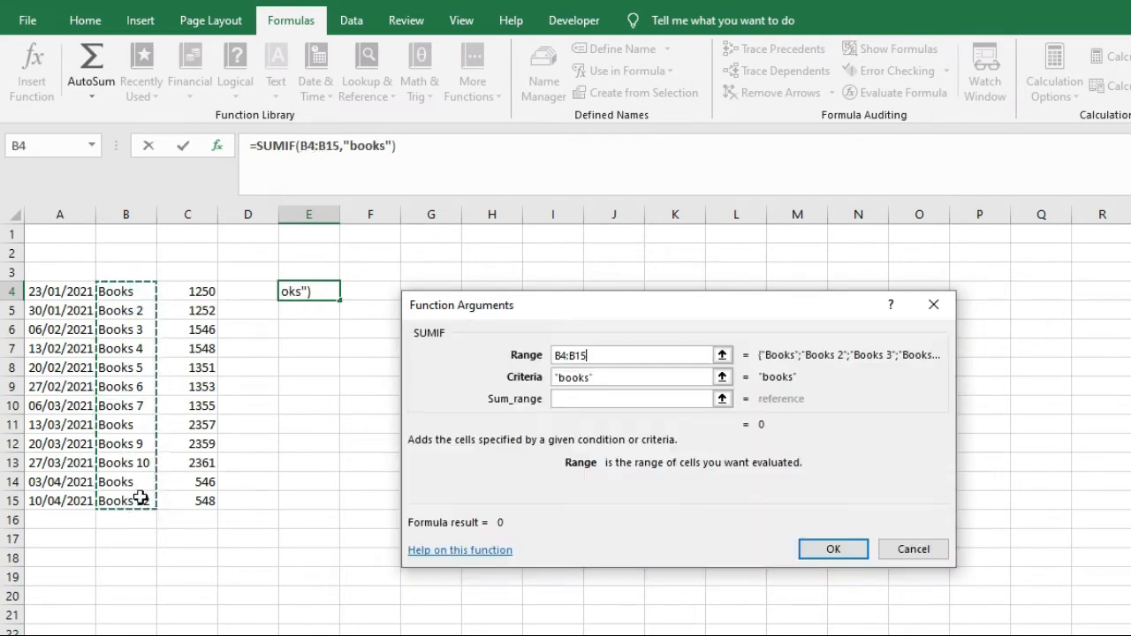
click(622, 353)
key(F4)
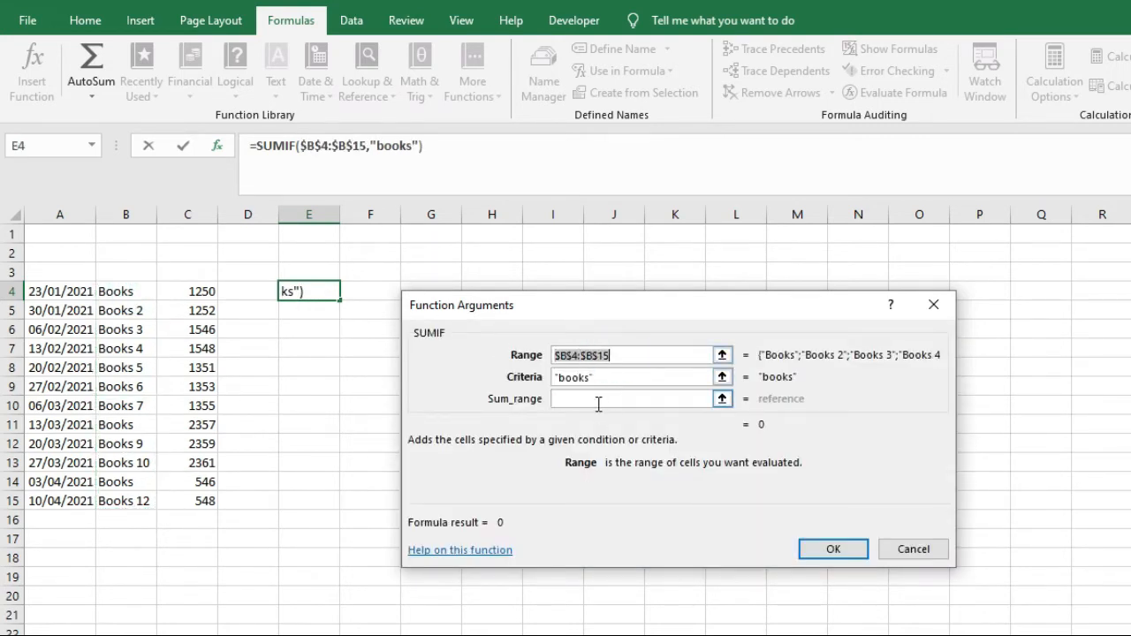
Step: Set the SUMIF Sum_range to the amounts as the absolute reference $C$4:$C$15 and enter the formula
click(598, 398)
drag(214, 295, 217, 503)
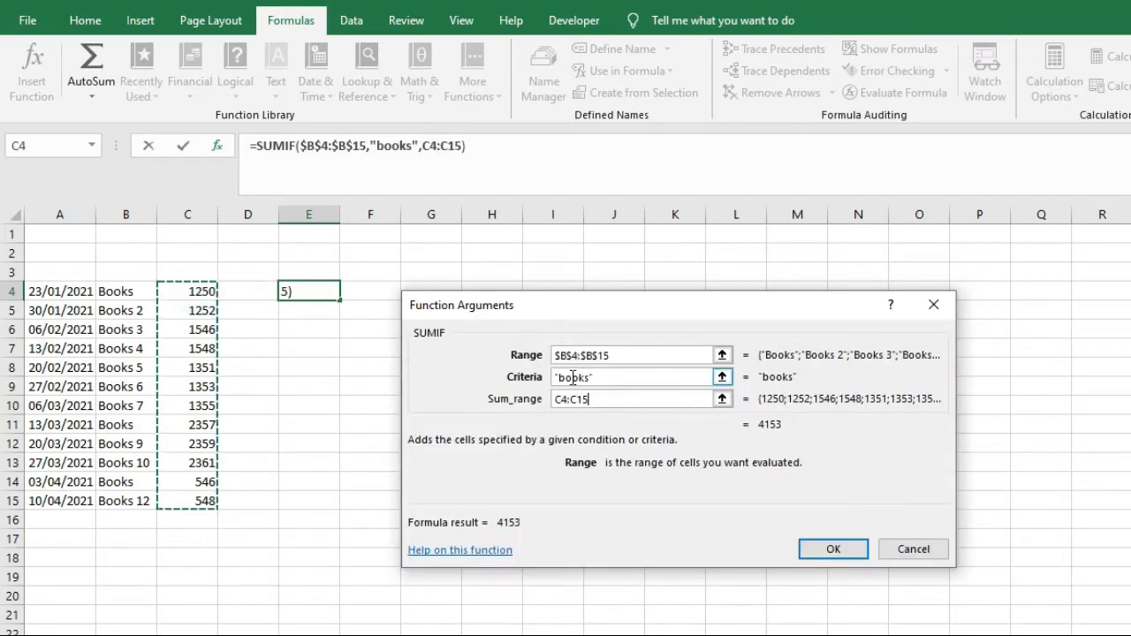
click(610, 400)
key(F4)
click(834, 550)
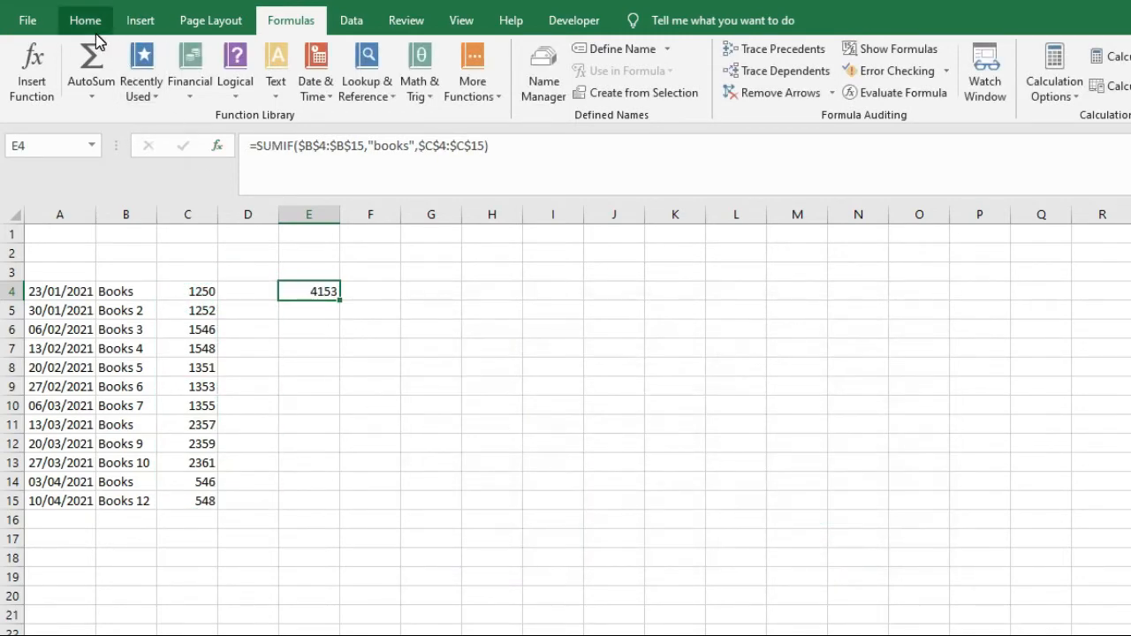
Step: Check the entries named exactly Books in column B and their amounts in column C against the SUMIF result in E4
click(151, 288)
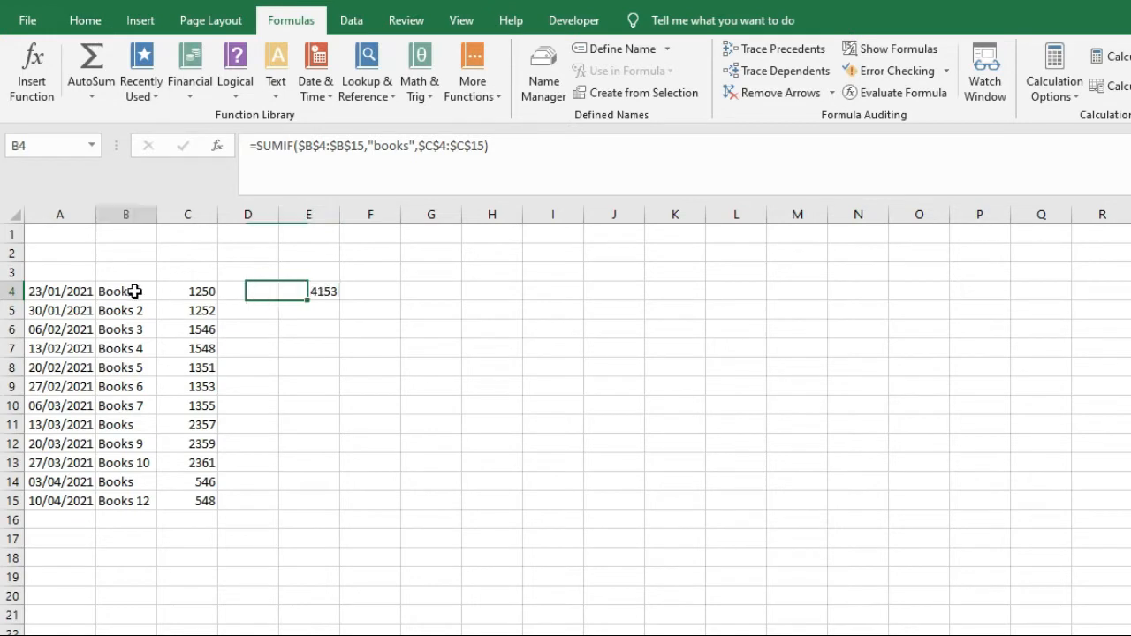
click(128, 424)
click(128, 482)
click(185, 291)
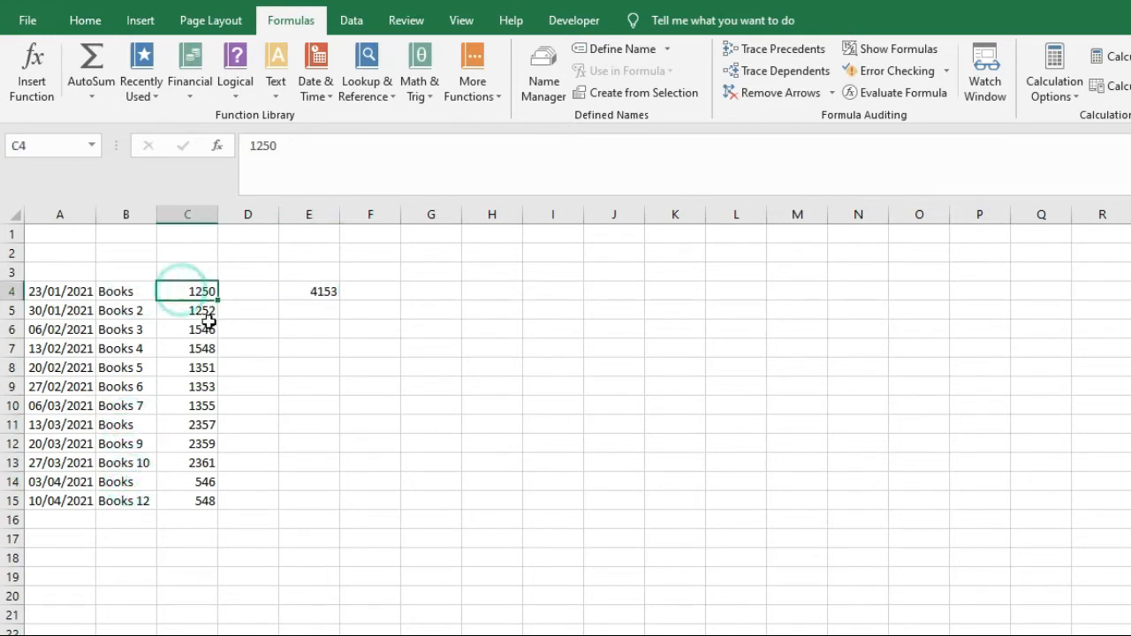
ctrl+click(190, 424)
ctrl+click(211, 479)
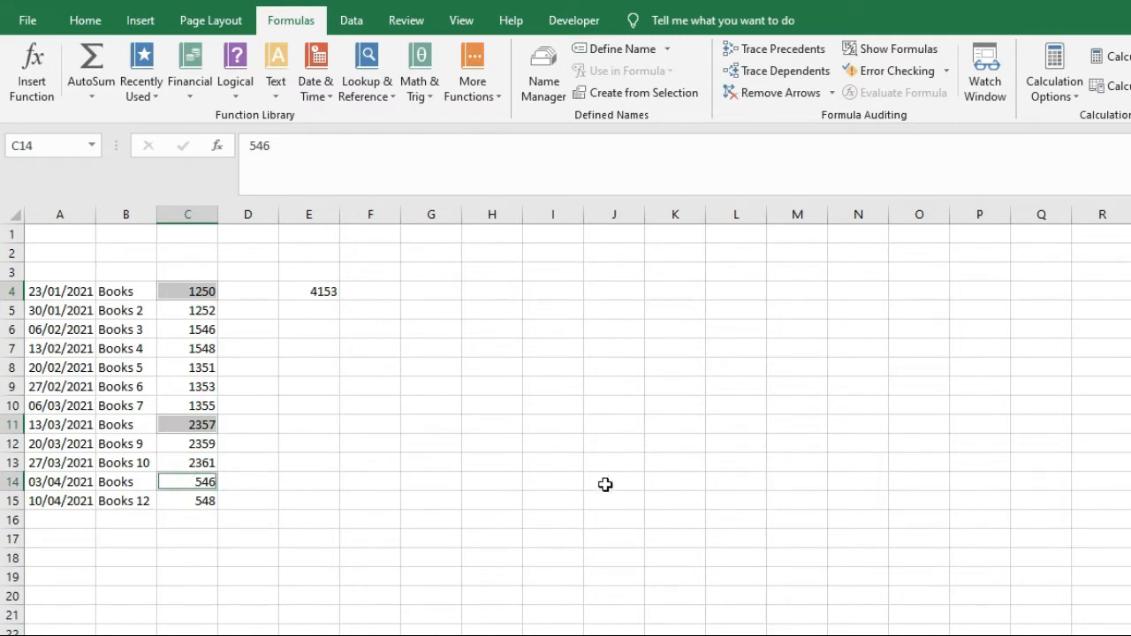
click(316, 292)
Step: Insert the SUMIFS function in cell F4 and go through its argument fields
click(346, 290)
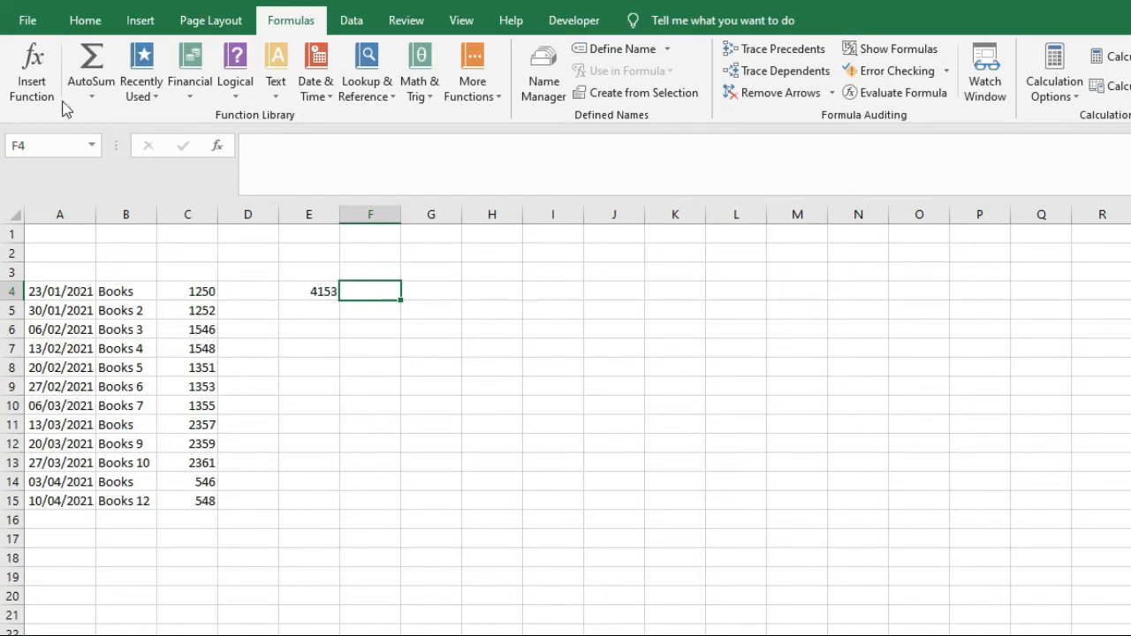
click(40, 87)
text(sumifs)
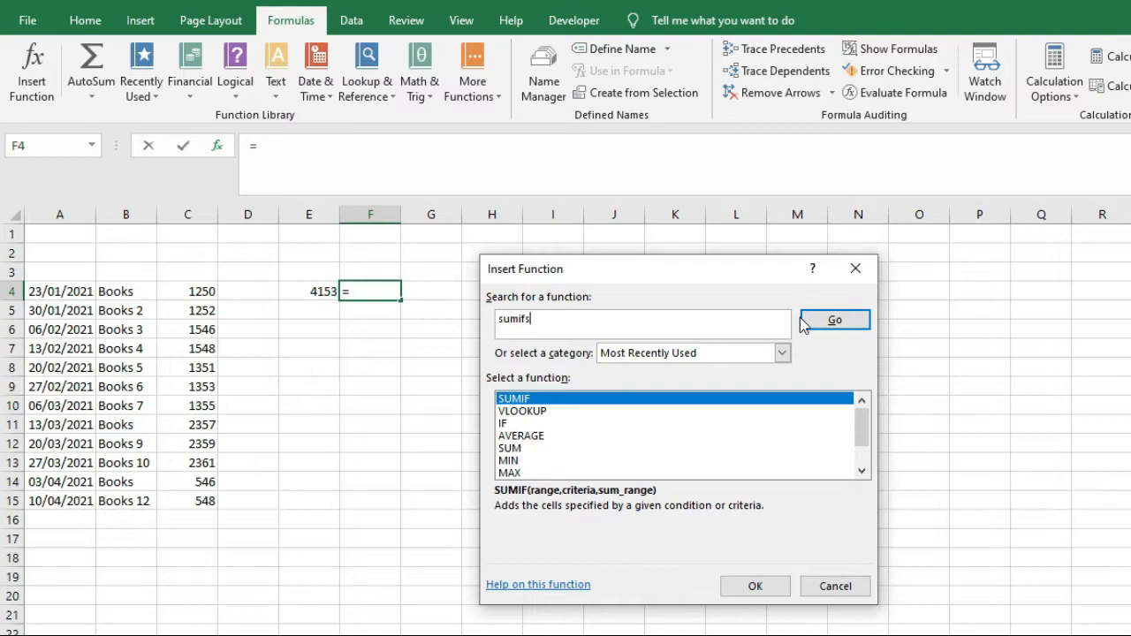
click(802, 320)
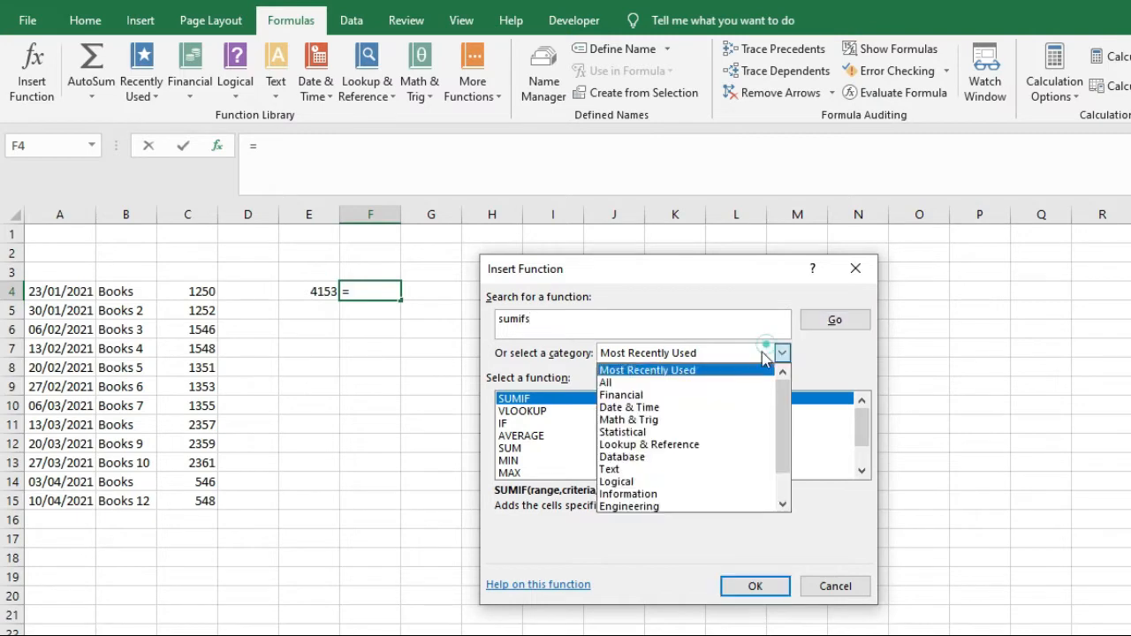
click(756, 586)
drag(599, 298, 638, 293)
click(587, 349)
click(592, 370)
click(597, 393)
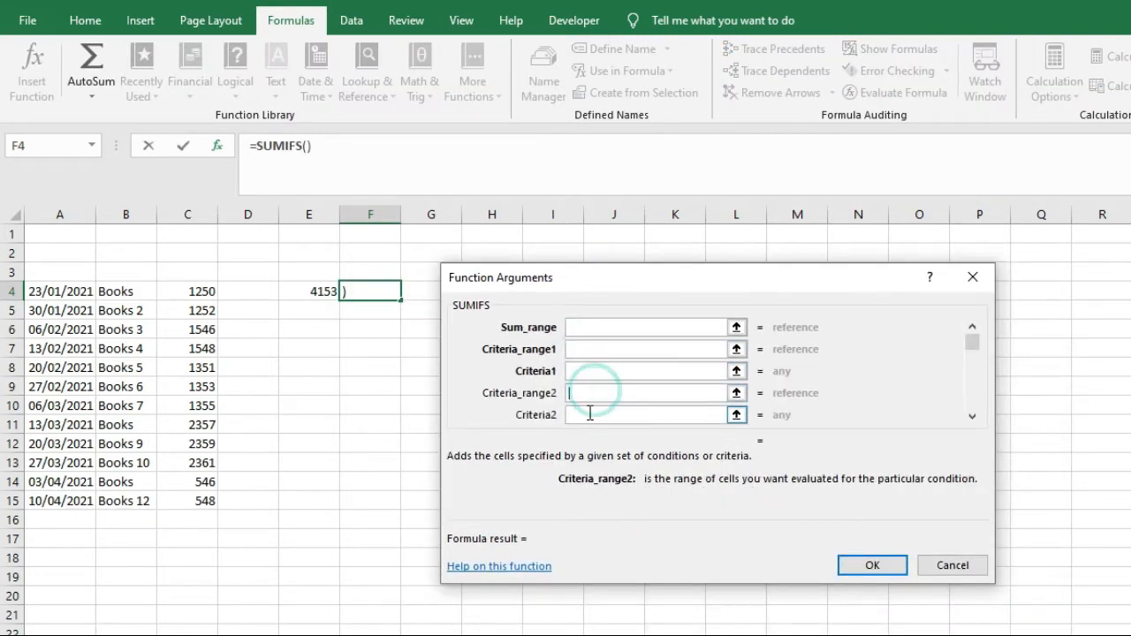
Step: Set the SUMIFS Criteria2 to "books" and Criteria_range2 to the absolute reference $B$4:$B$15
click(594, 414)
text("books)
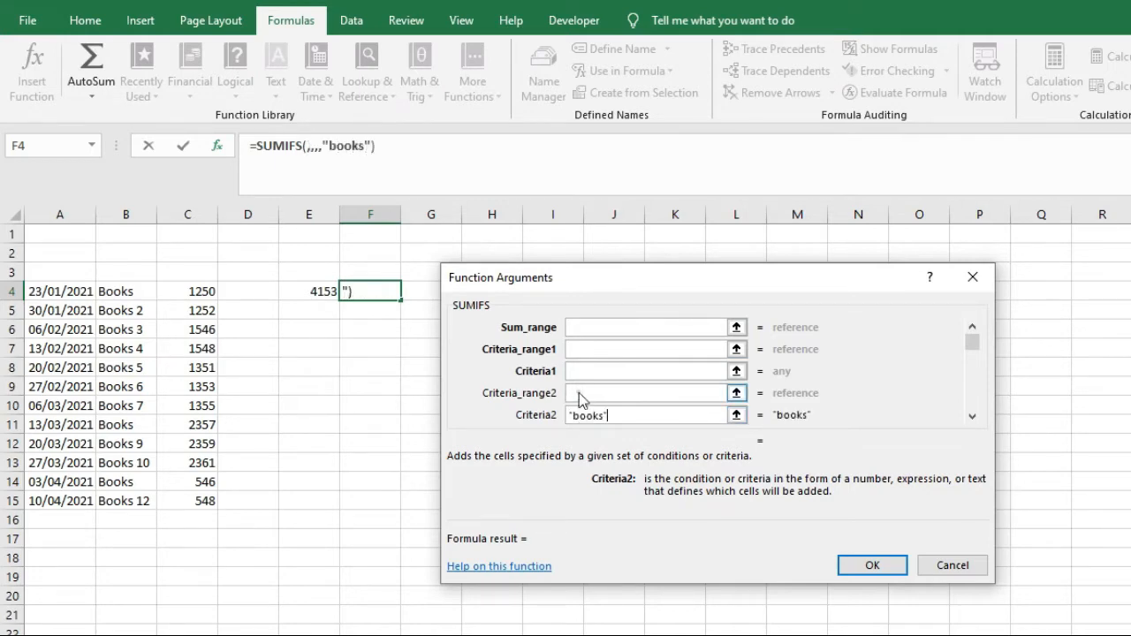
click(575, 394)
drag(132, 291, 131, 496)
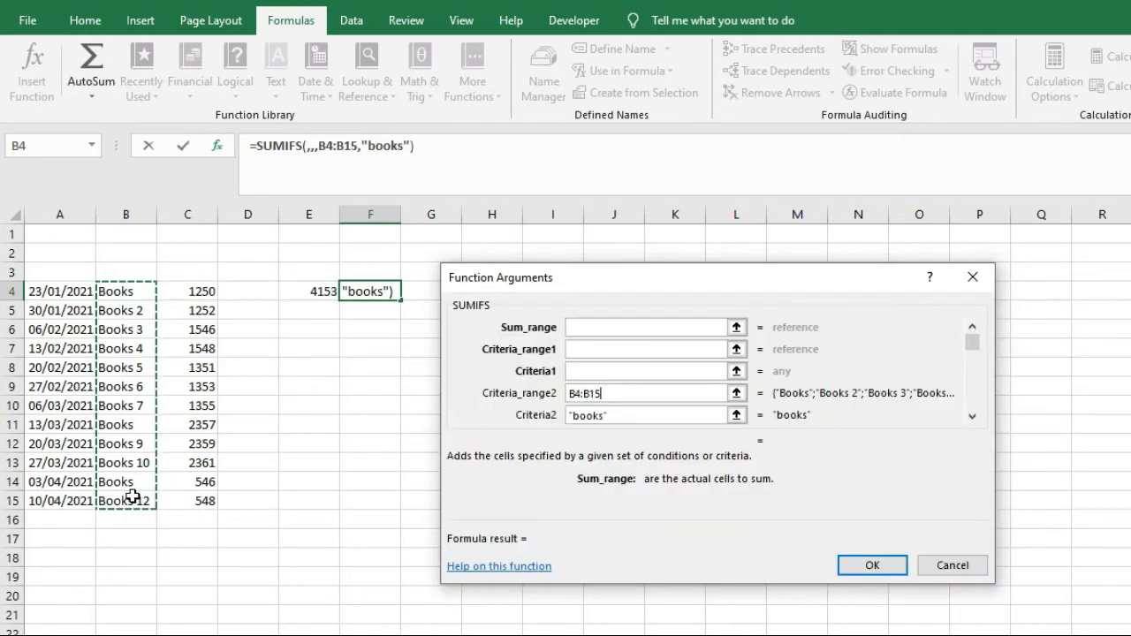
double_click(608, 393)
key(F4)
Step: Set the SUMIFS Criteria1 to "23/01/2021" and Criteria_range1 to the absolute date range $A$4:$A$15
click(600, 371)
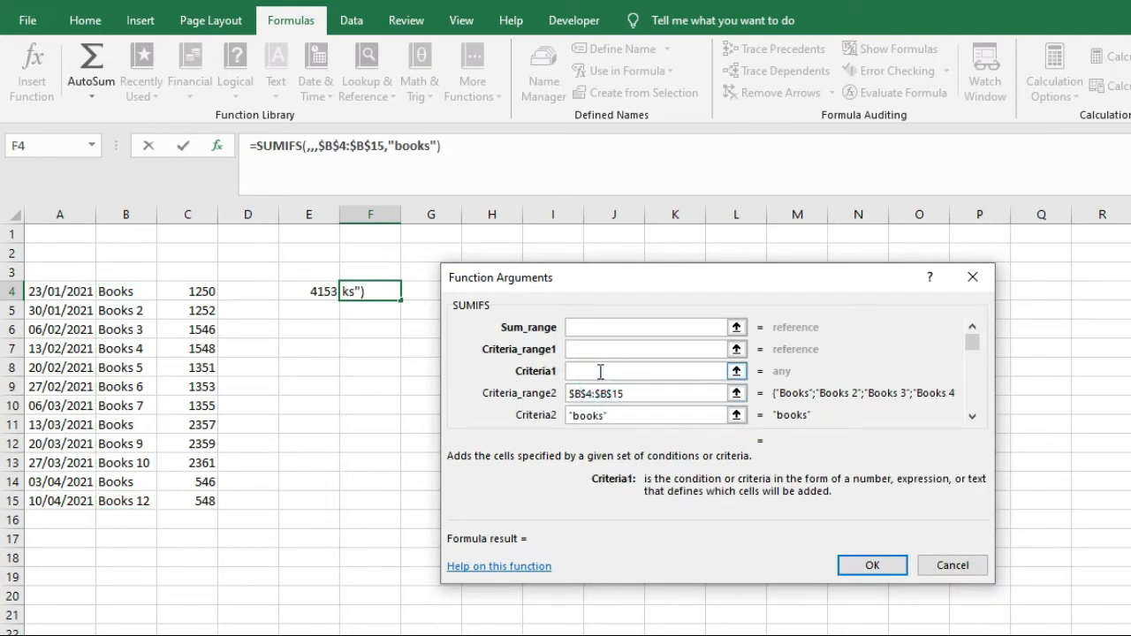
text(")
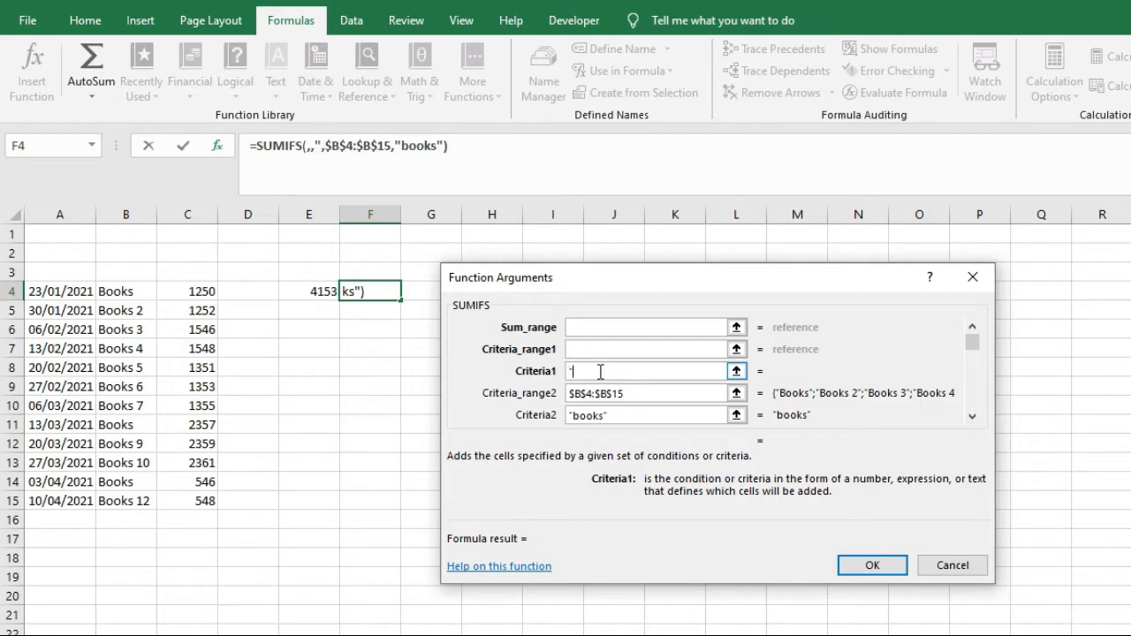
text(23/01/2021")
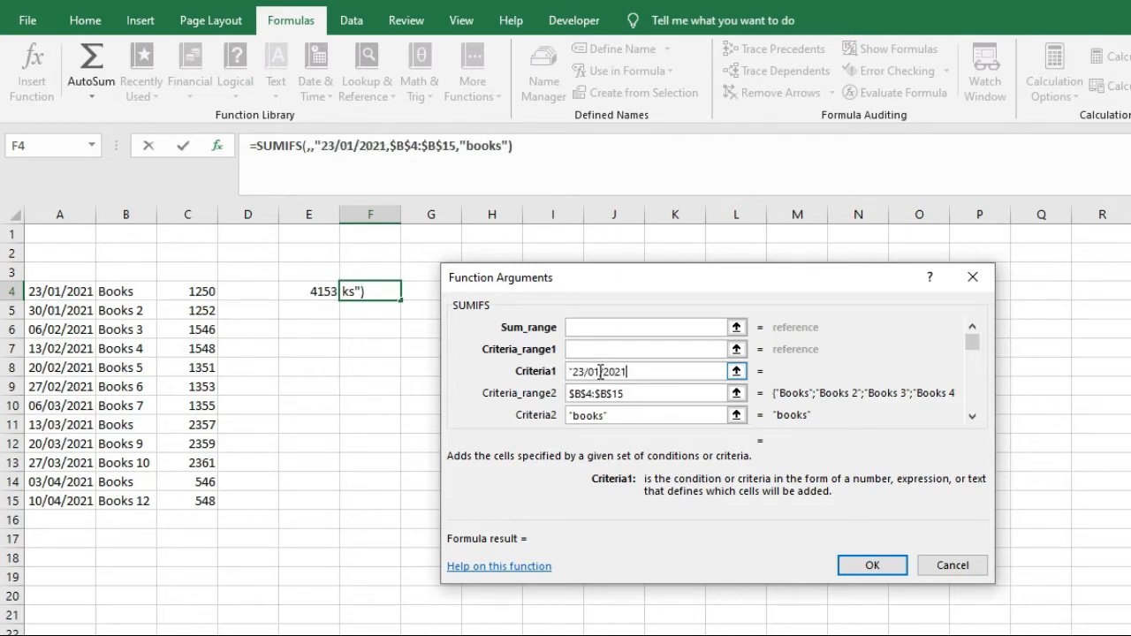
click(610, 349)
drag(61, 290, 76, 502)
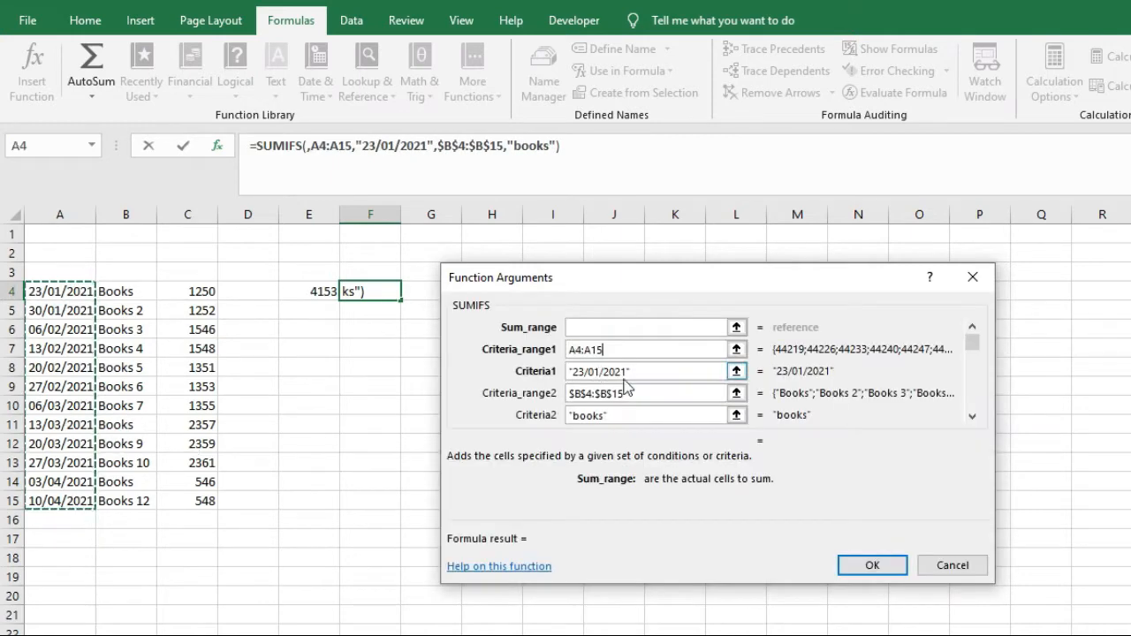
double_click(626, 349)
key(F4)
Step: Set the SUMIFS Sum_range to the absolute reference $C$4:$C$15 and enter the formula
click(574, 328)
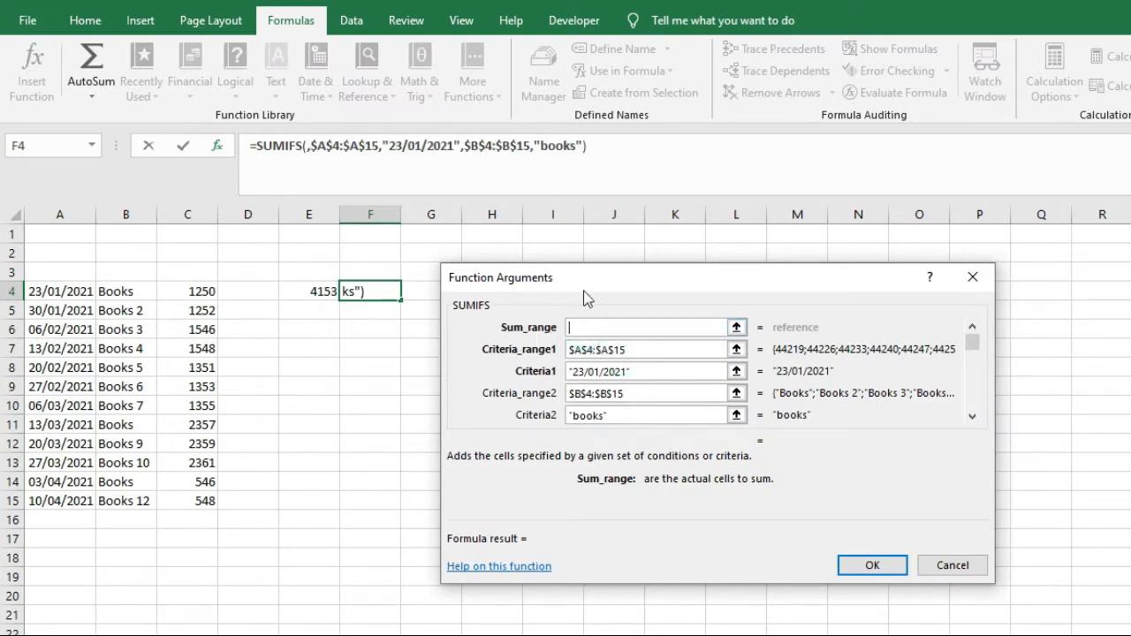
click(190, 289)
drag(189, 290, 195, 498)
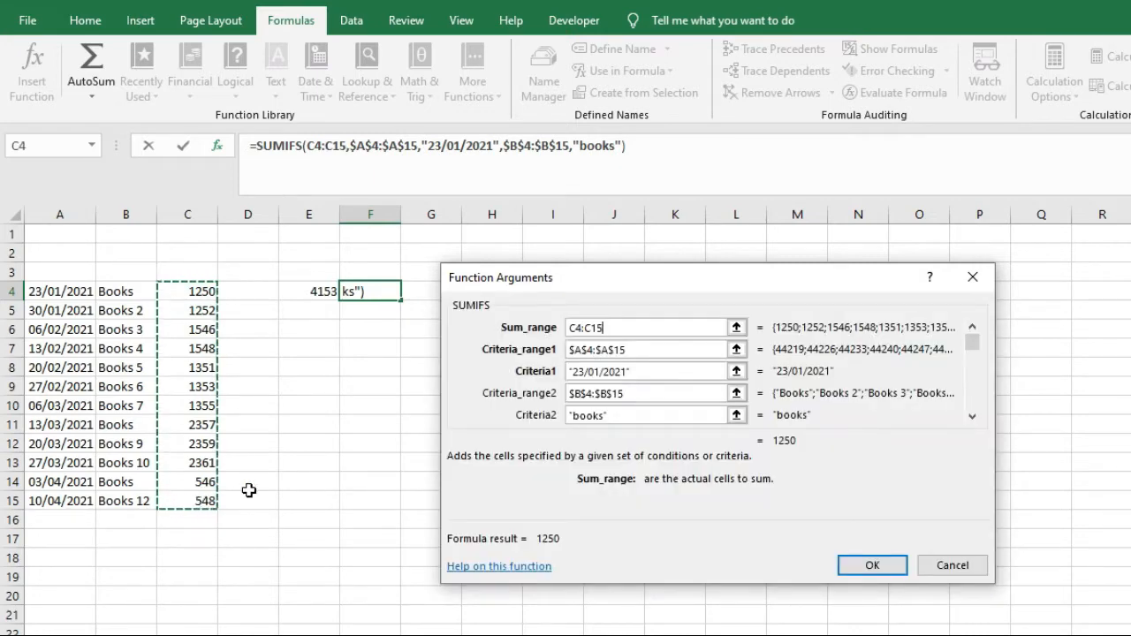
drag(619, 326, 521, 316)
key(F4)
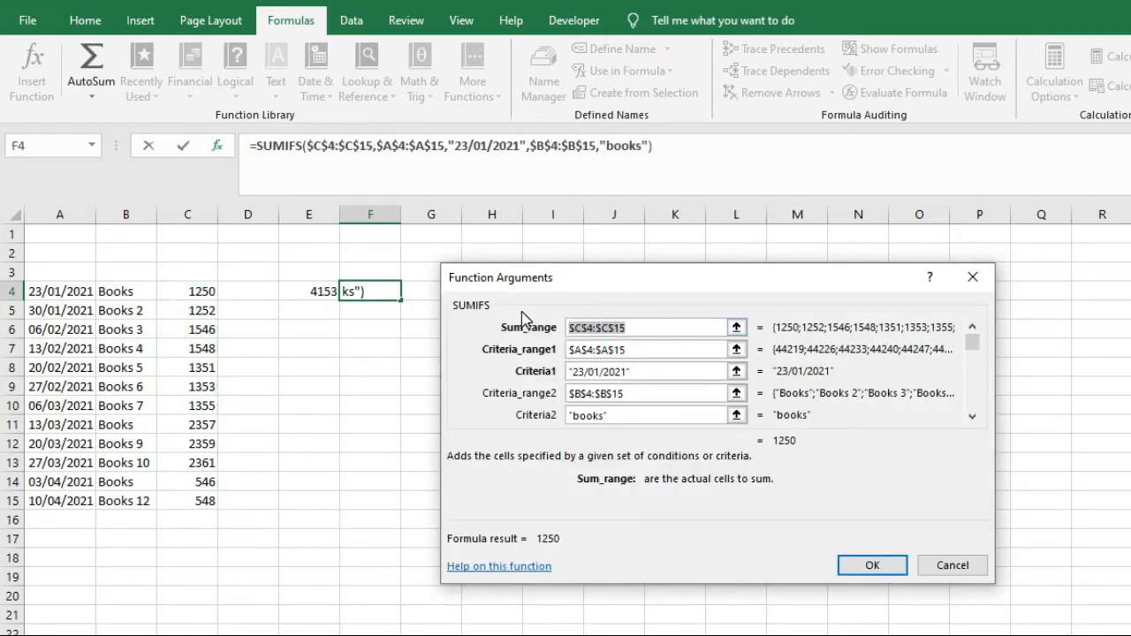
click(703, 329)
click(870, 567)
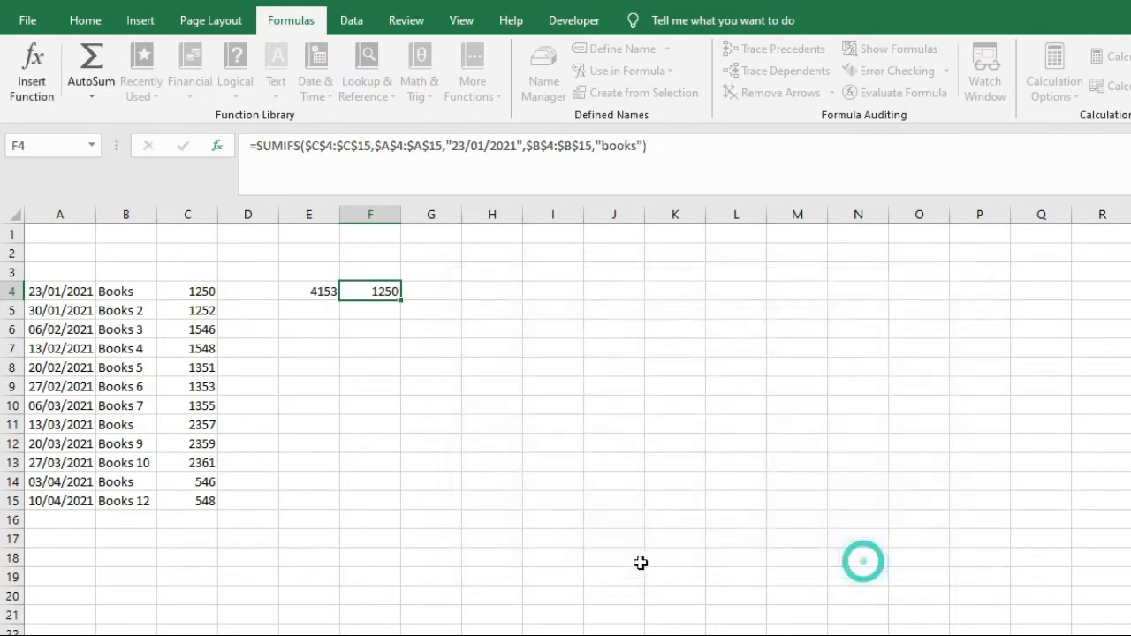
Step: Check the date, item and amount in row 4 against the SUMIFS result
drag(75, 292, 183, 291)
click(70, 292)
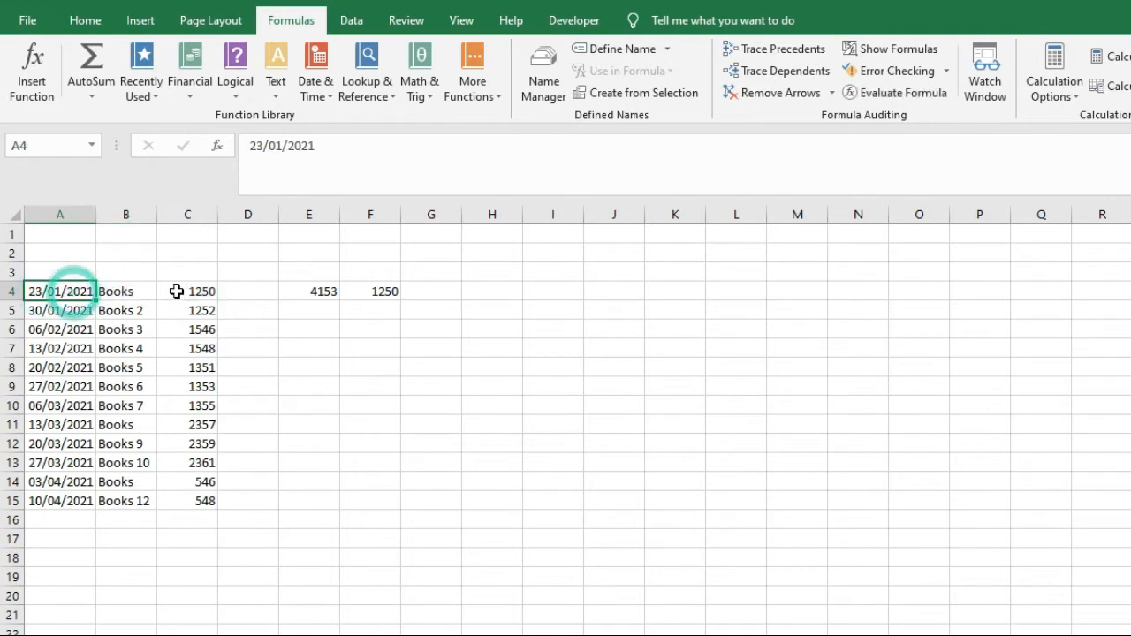
click(180, 290)
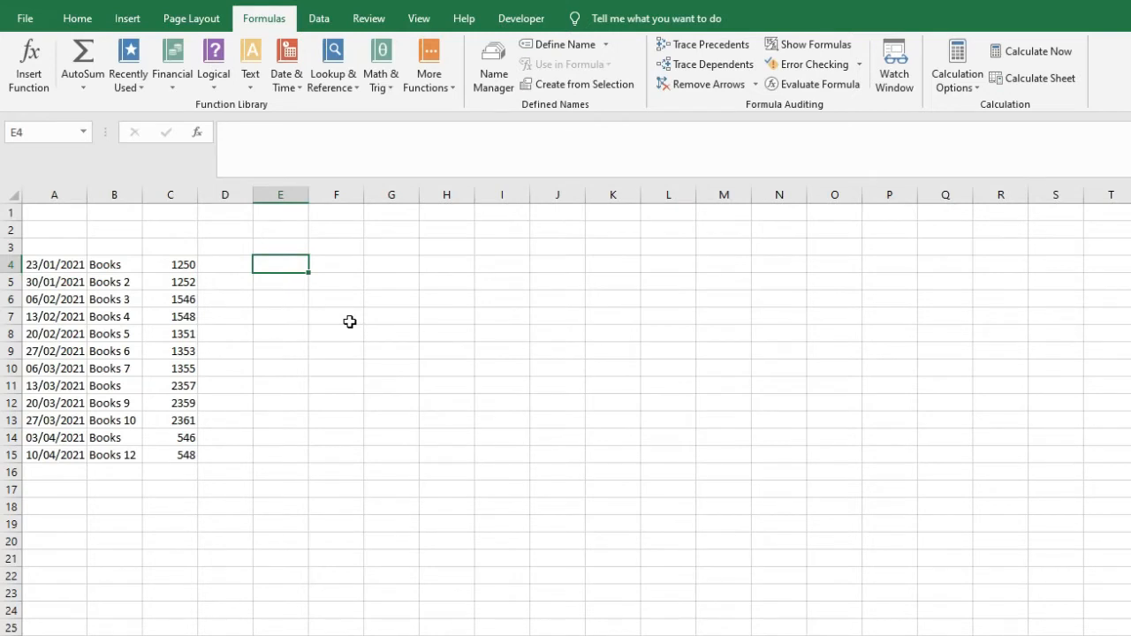
Step: Search all function categories for "if" and insert the IF function in the empty cell E4, opening its arguments
click(79, 25)
click(257, 20)
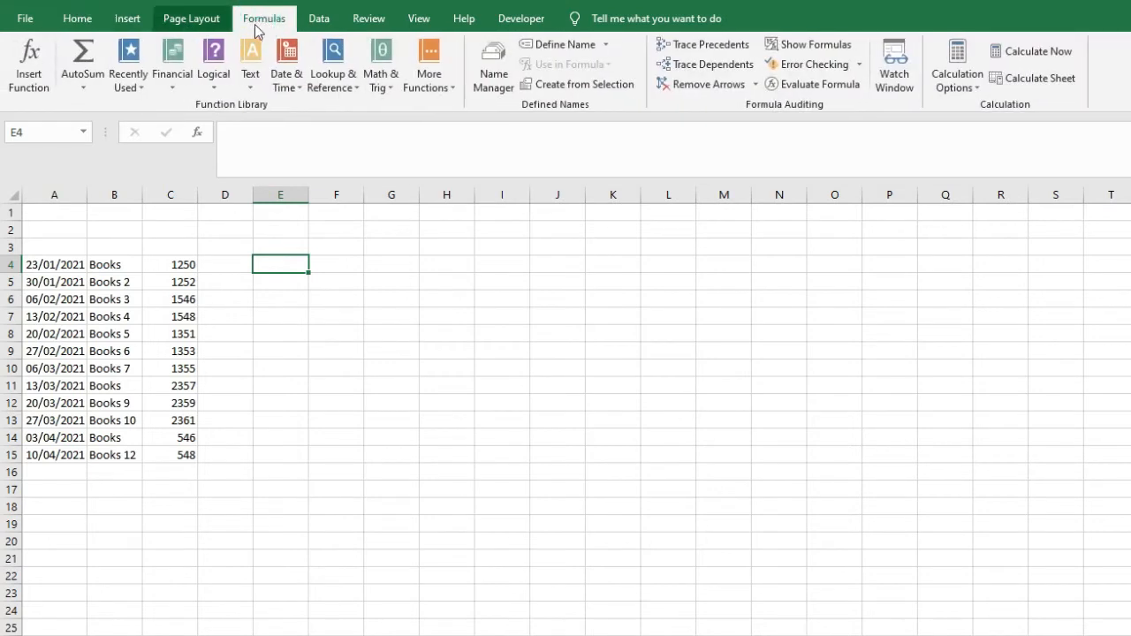
click(31, 66)
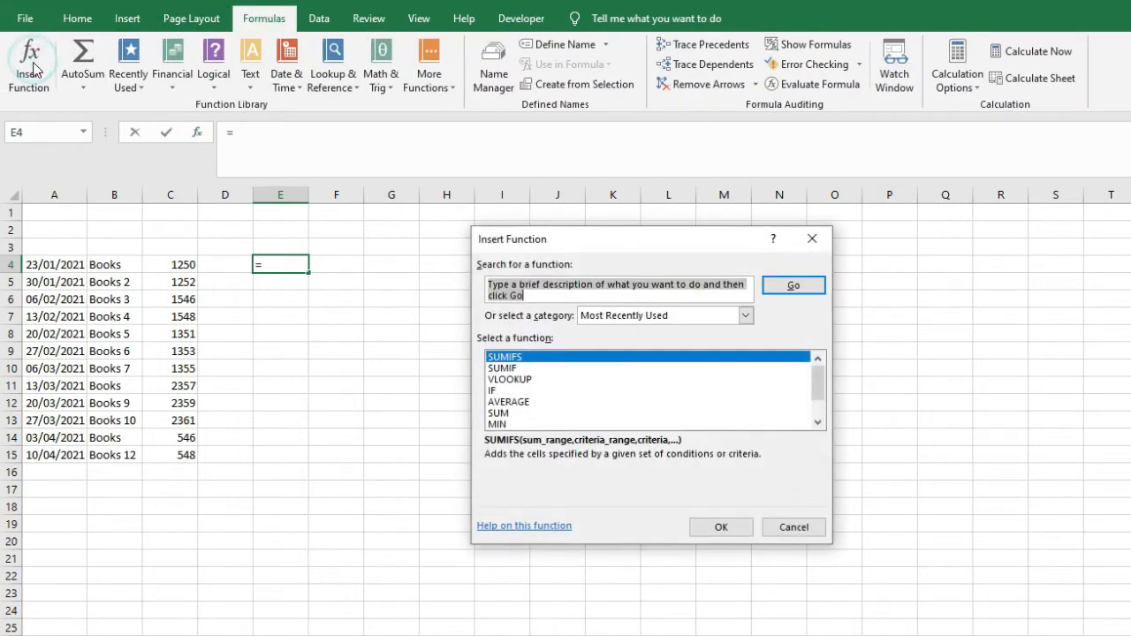
click(513, 391)
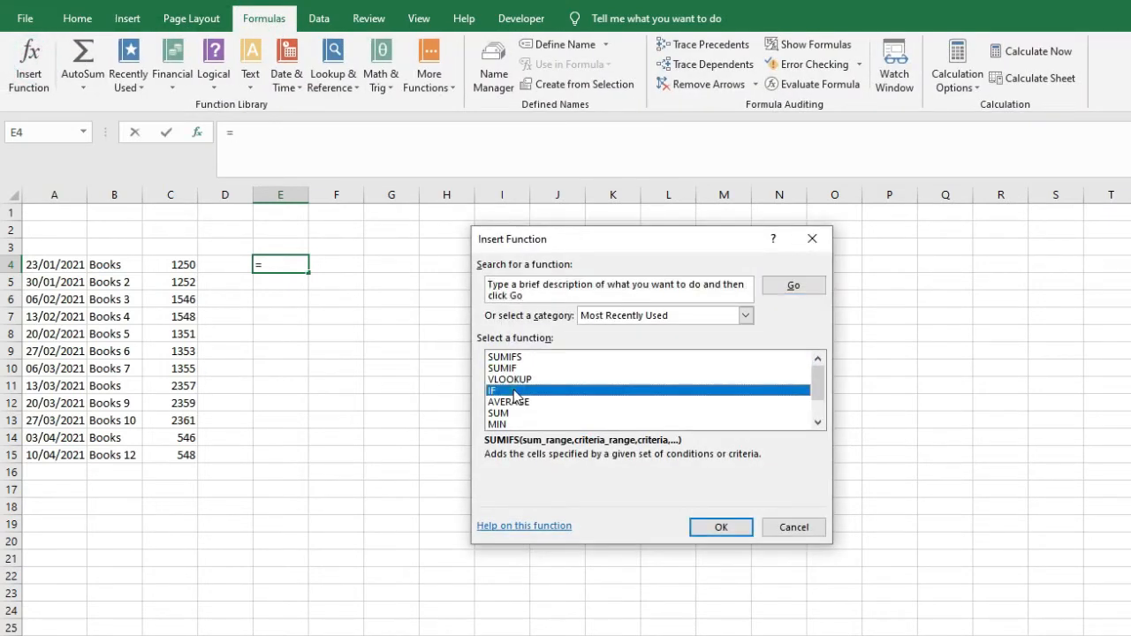
click(606, 320)
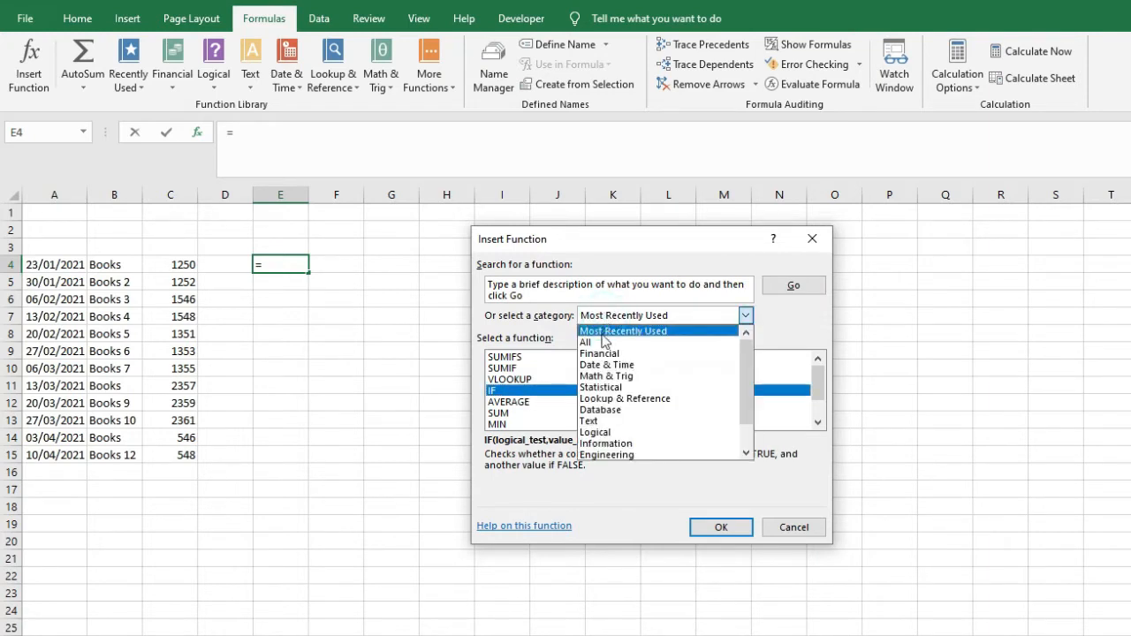
click(600, 349)
key(alt+s)
text(io)
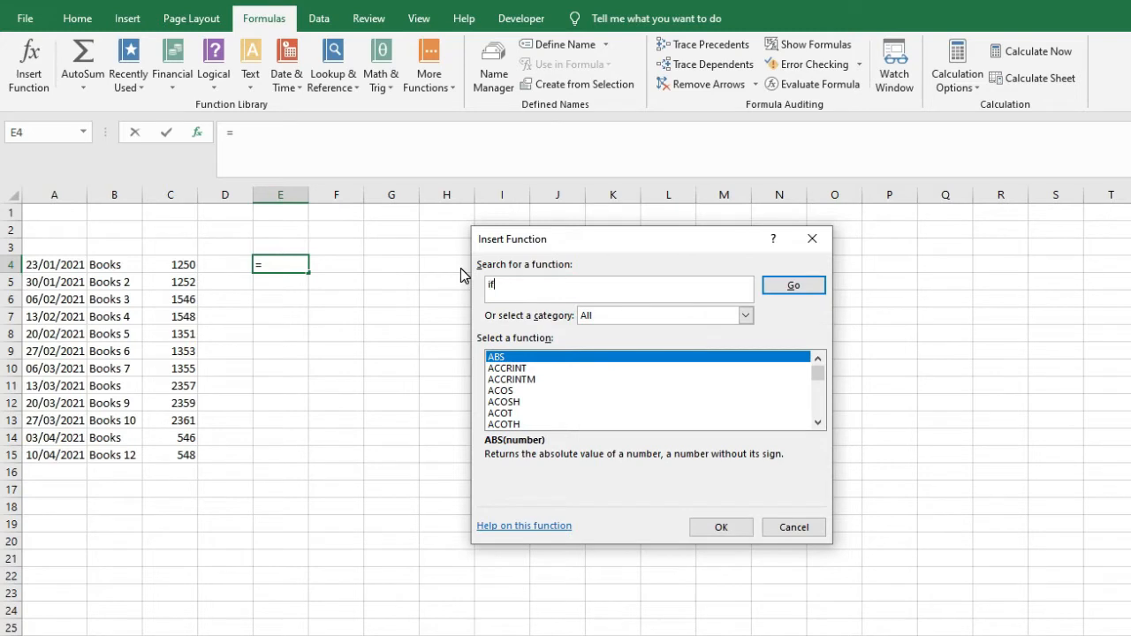
click(794, 284)
click(719, 526)
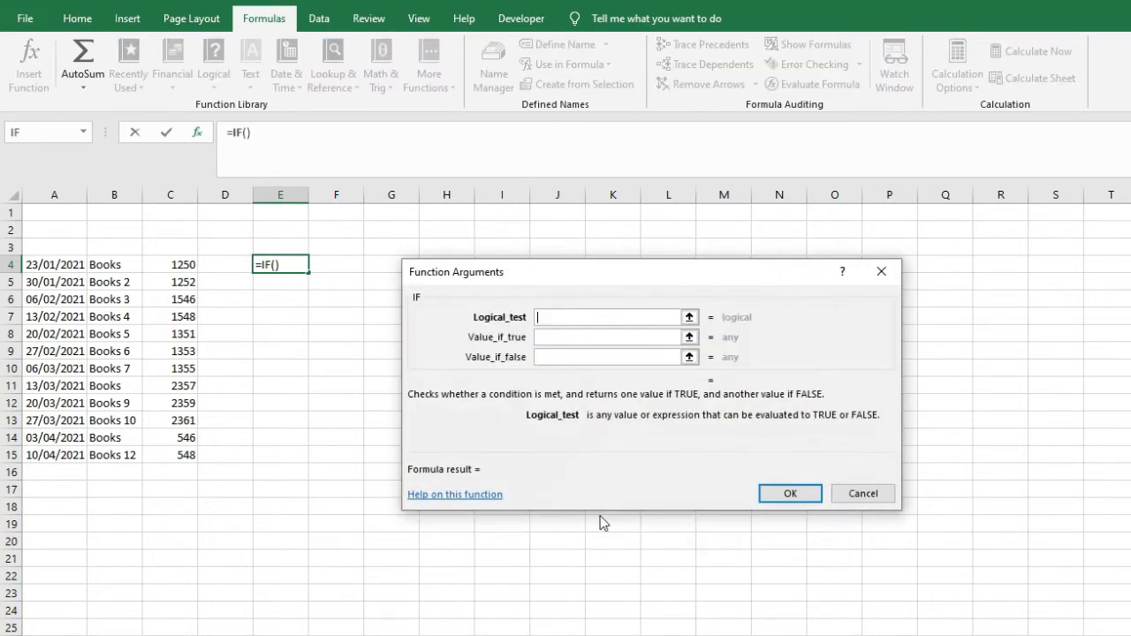
drag(574, 281, 570, 265)
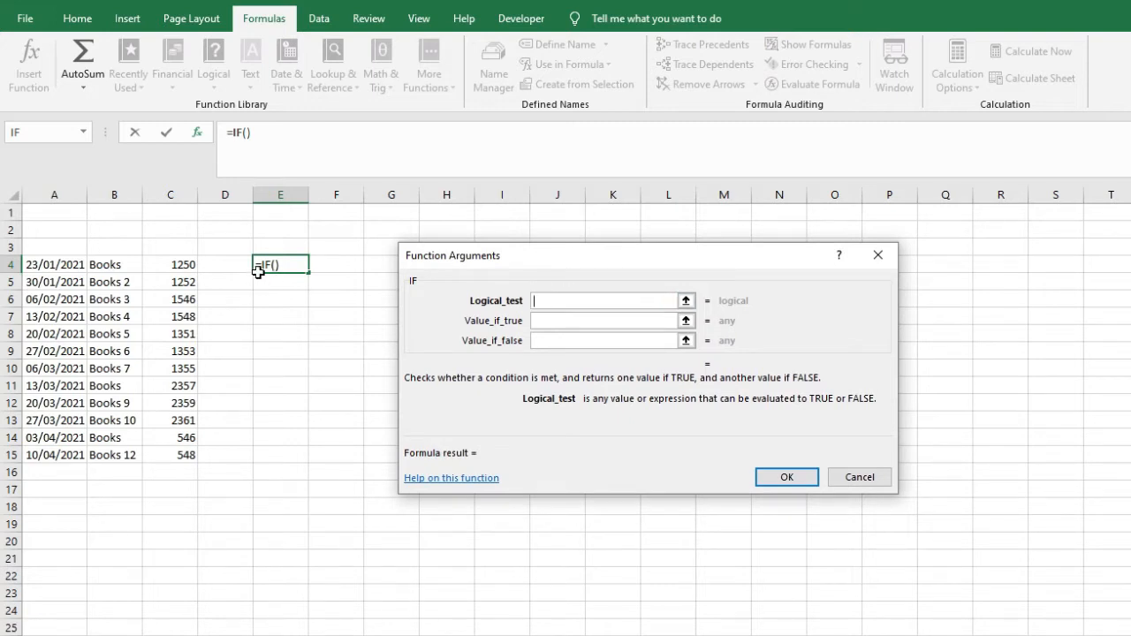
Step: Set the IF function's Logical_test to B4="Books"
click(108, 265)
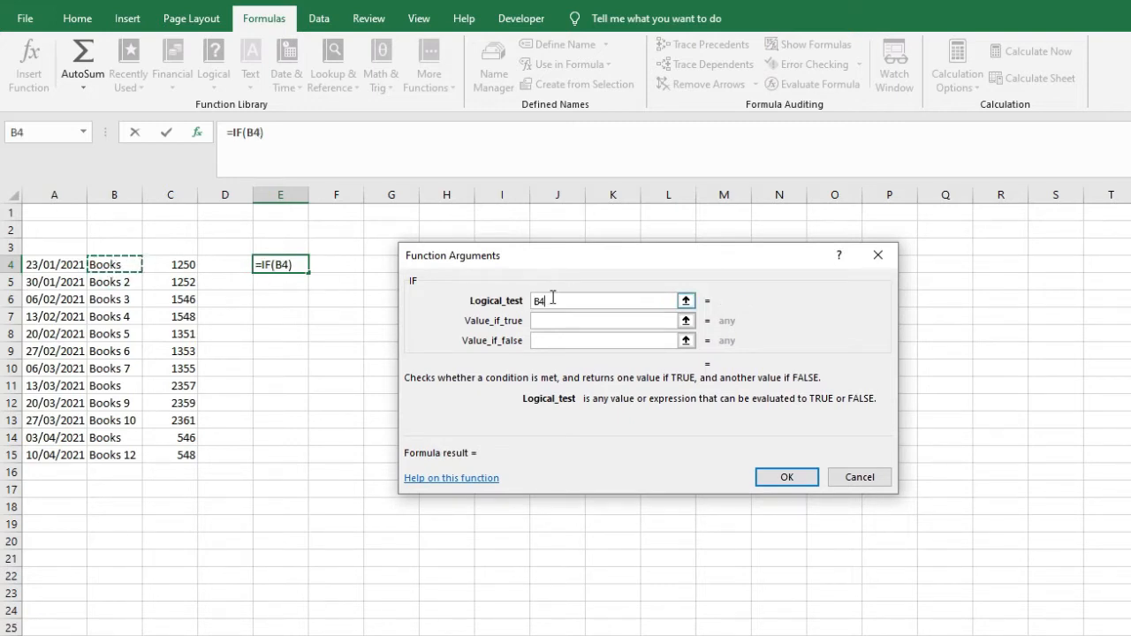
text(=")
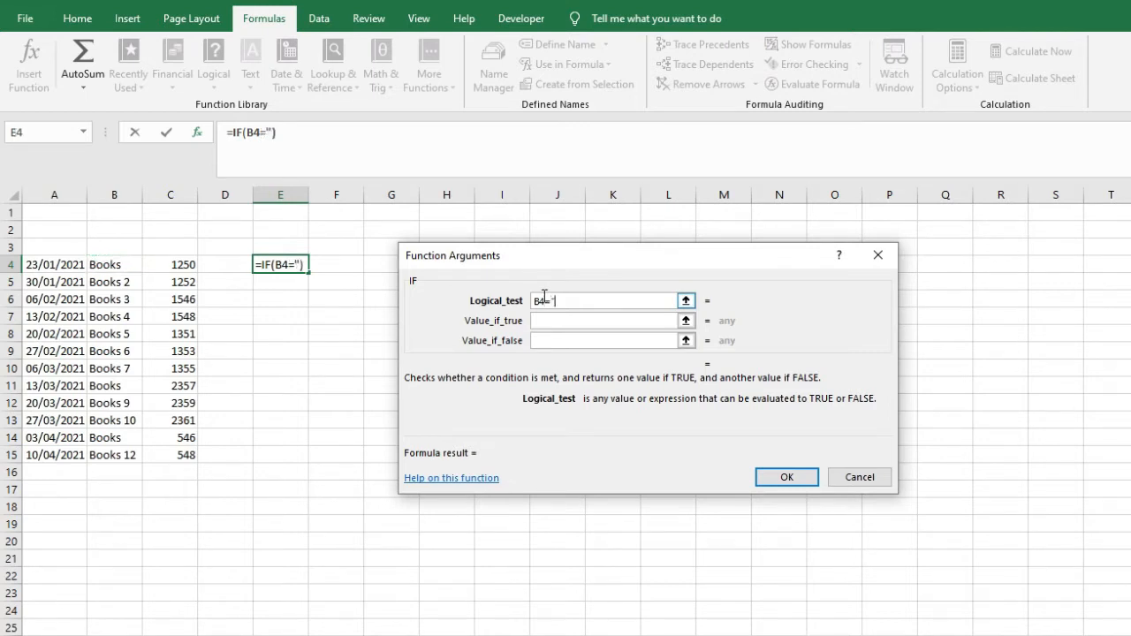
text(Books")
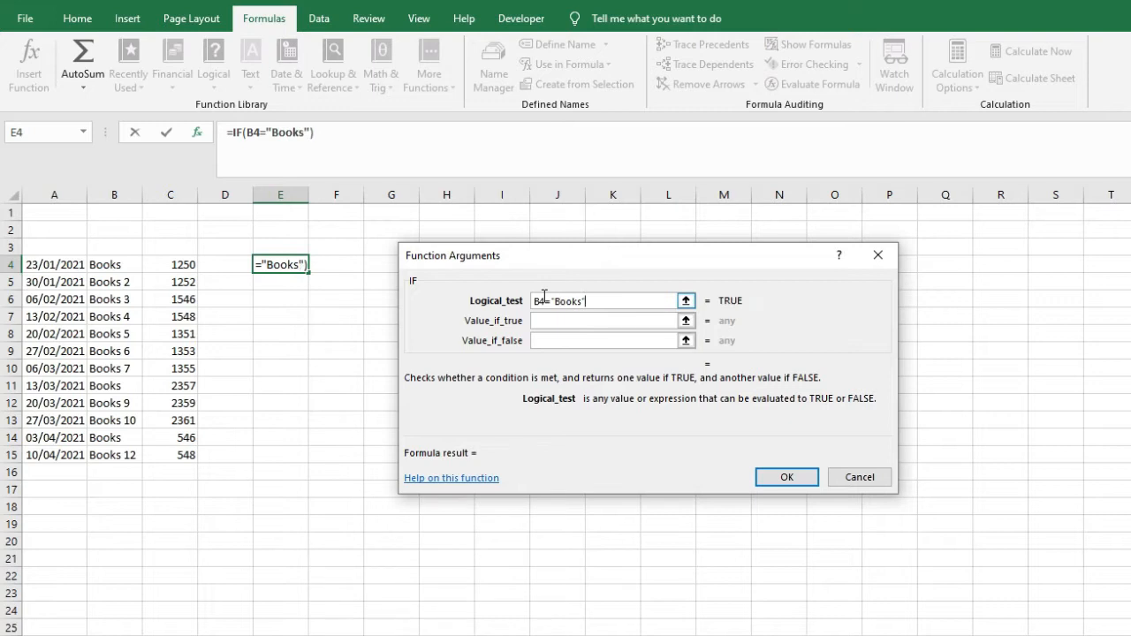
click(552, 300)
drag(598, 301, 547, 298)
click(592, 301)
Step: Set Value_if_true to "yes" and Value_if_false to "no", and enter the IF formula in E4
click(575, 323)
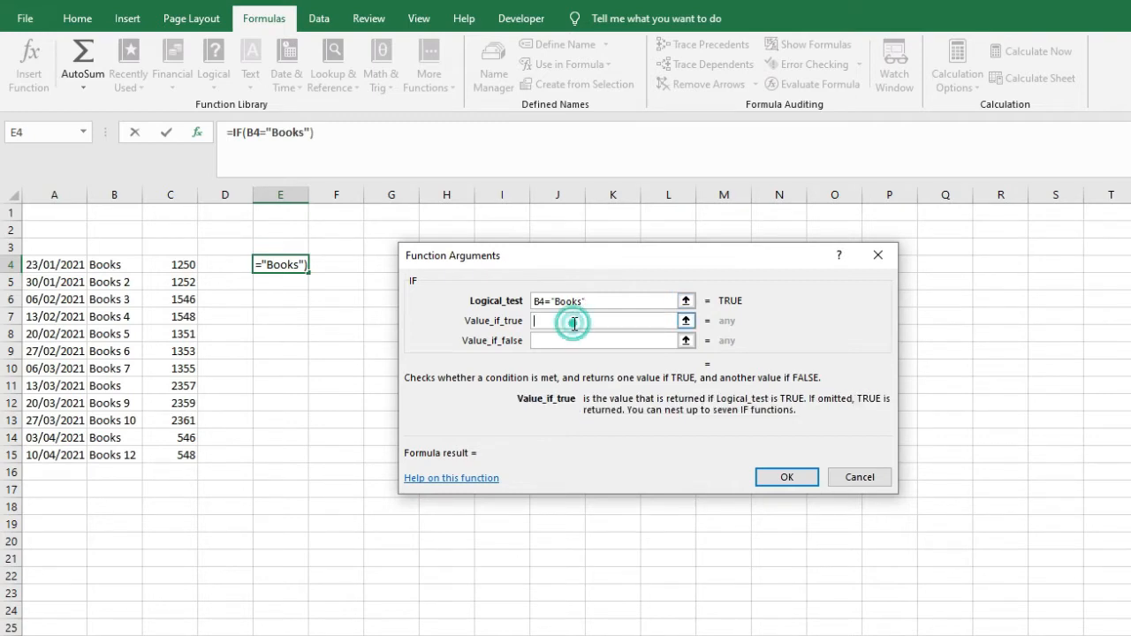
text("yes")
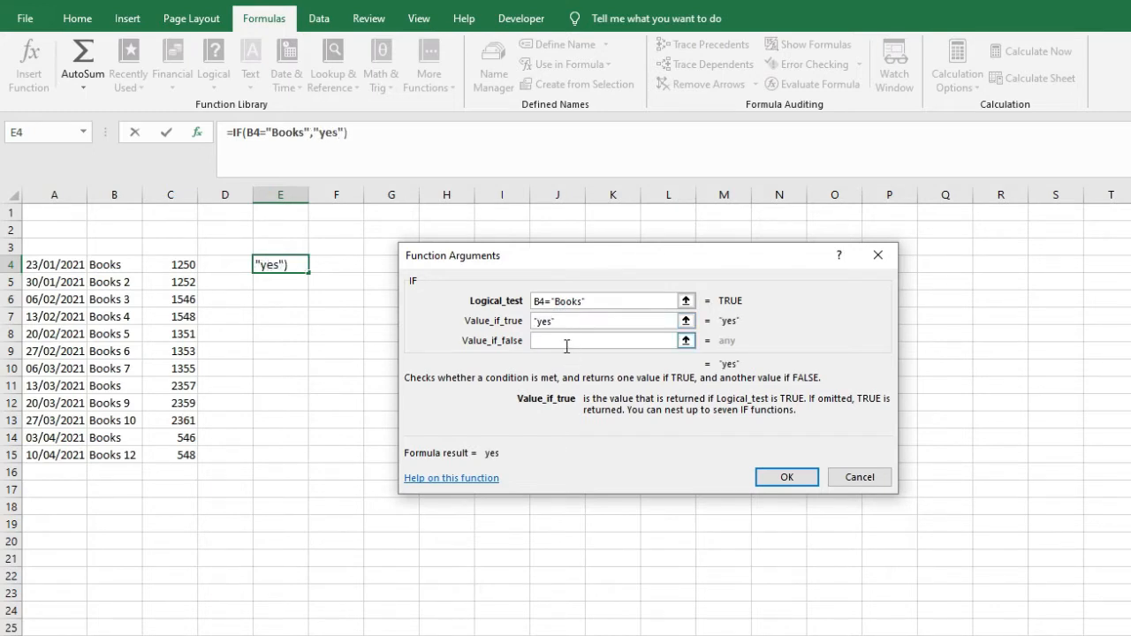
click(565, 342)
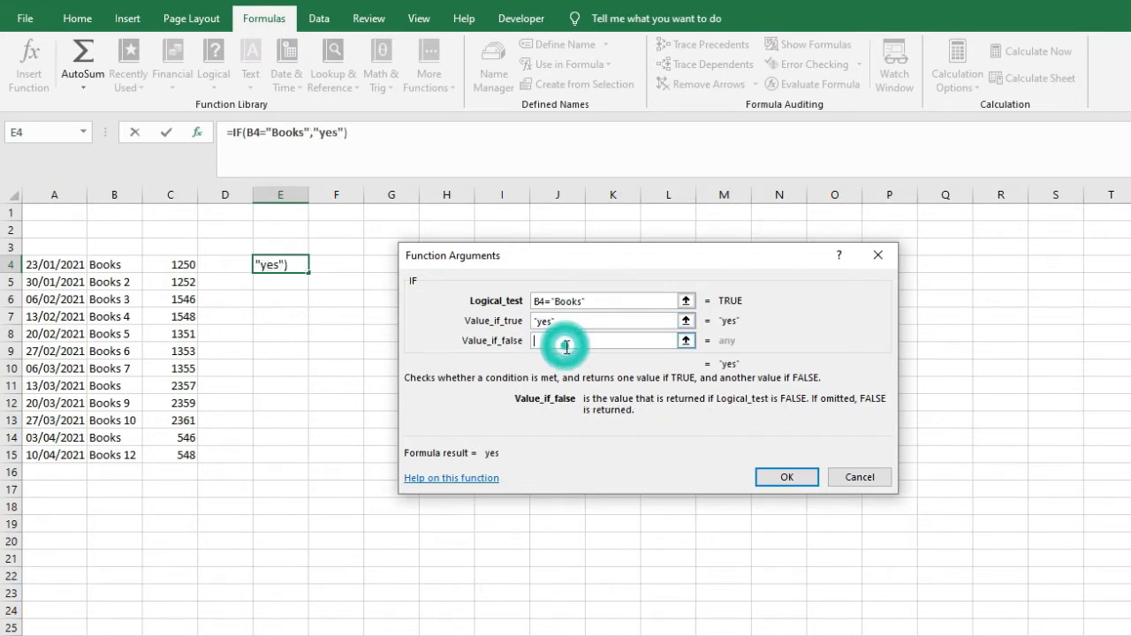
text("false")
text(no)
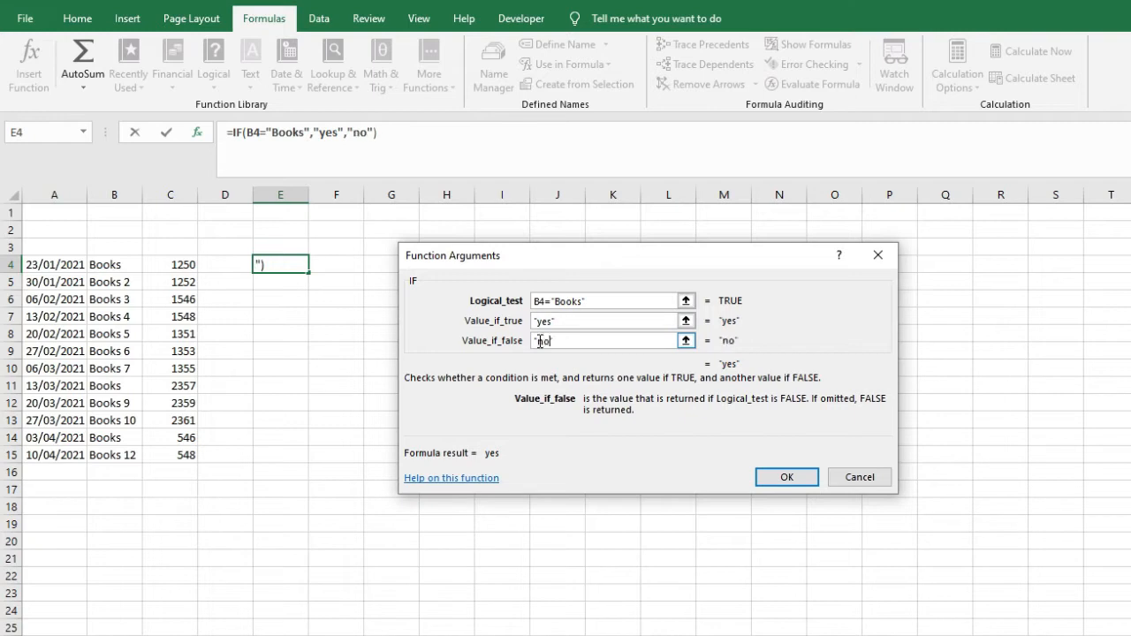
key(Return)
Step: Fill the IF formula from E4 down to E15, deleting the surplus copy below the list in E16
drag(308, 272, 315, 471)
click(291, 472)
key(Delete)
Step: Review the IF formula in E4 and compare the item cells B4, B11 and B14 with the results in E4:E15
click(280, 264)
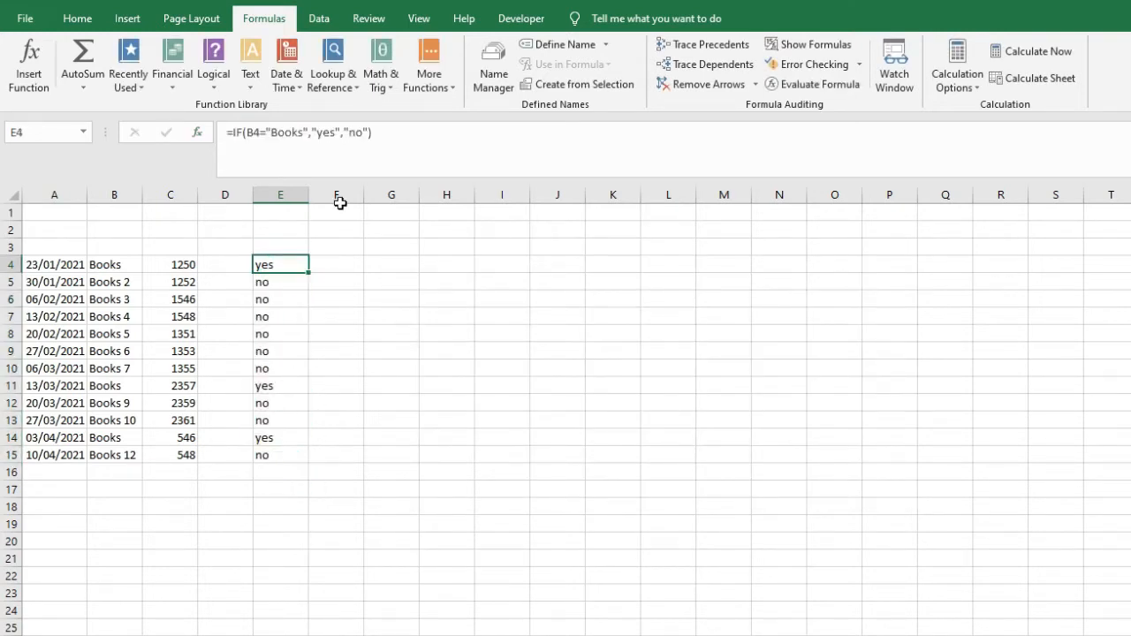
click(422, 156)
key(Escape)
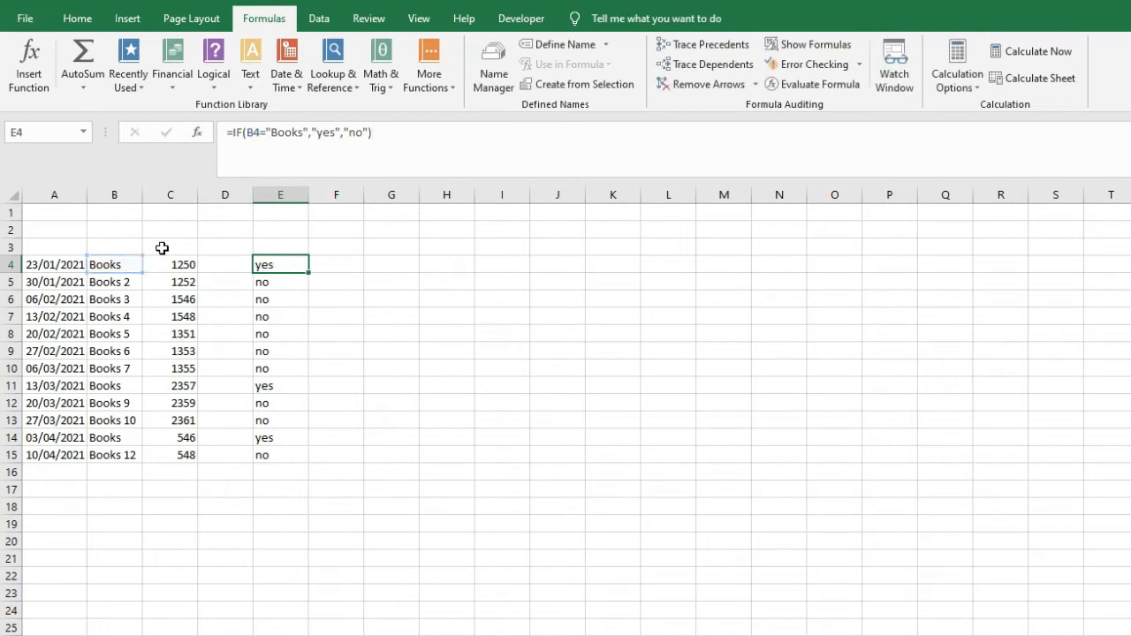
click(112, 264)
ctrl+click(129, 385)
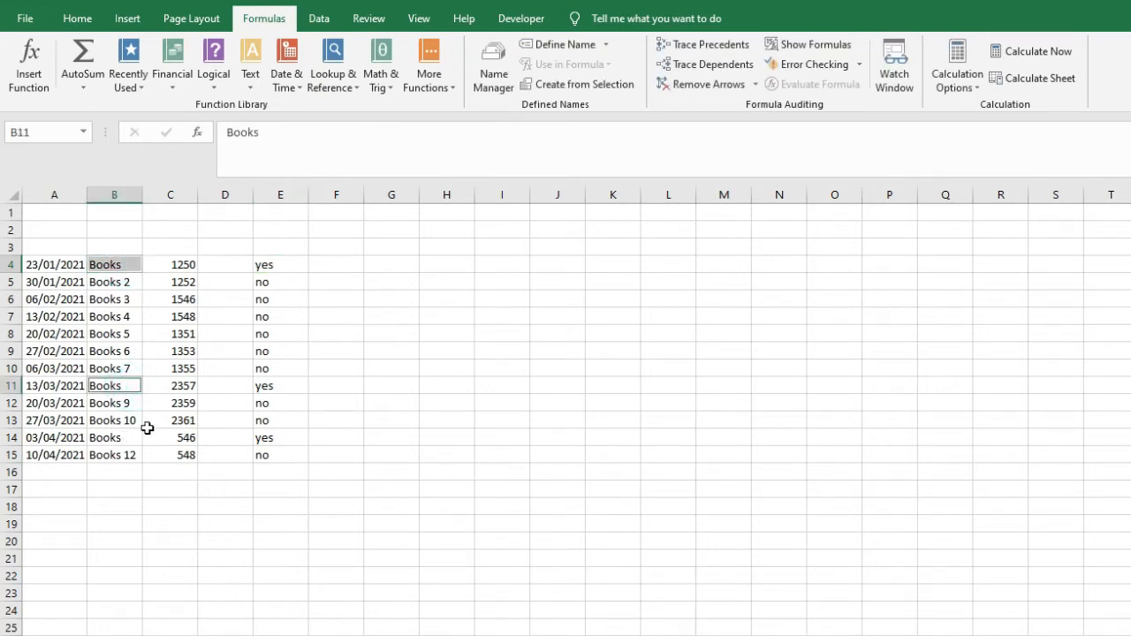
ctrl+click(124, 438)
drag(270, 264, 273, 457)
click(273, 454)
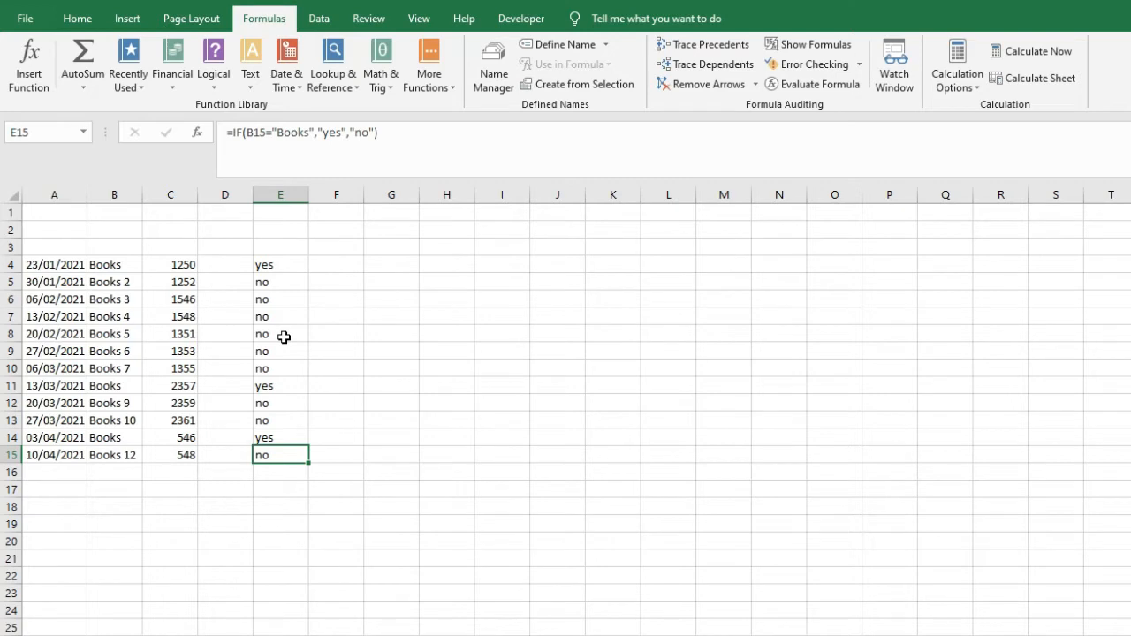
Step: Apply a Filter to the range A3:E15, using the blank row above the list as the header row
drag(280, 246, 79, 454)
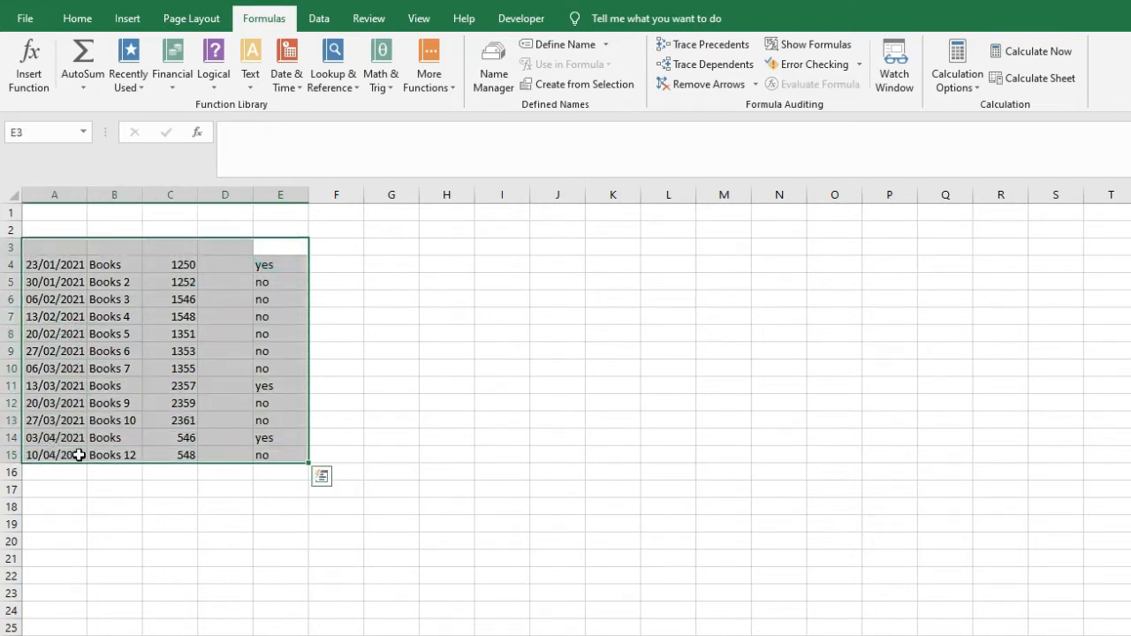
click(318, 18)
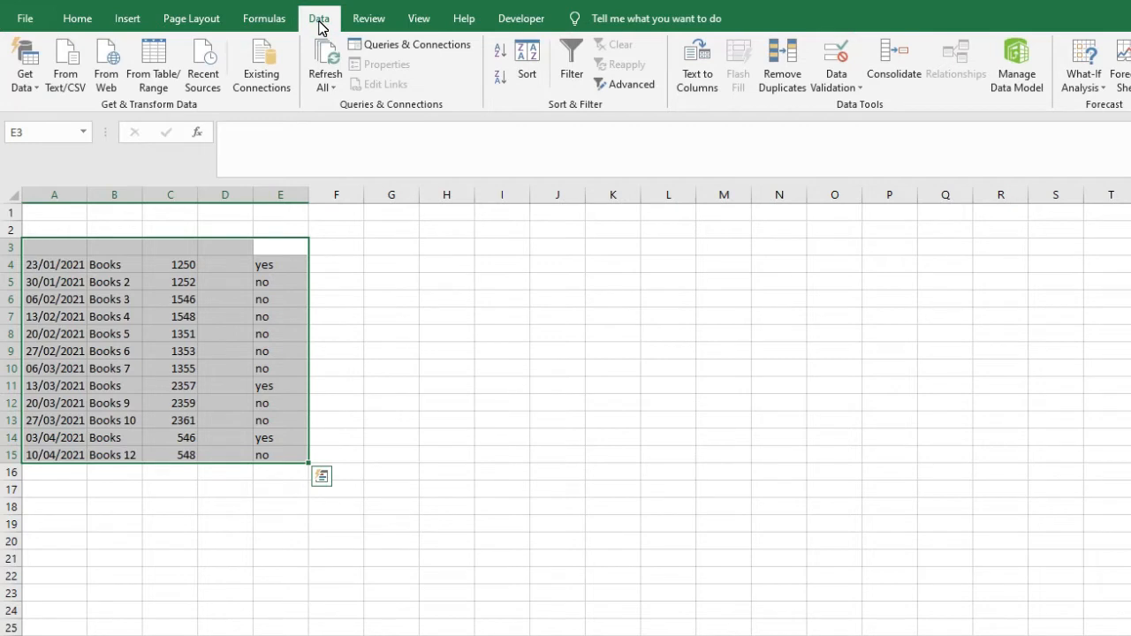
click(572, 69)
click(391, 259)
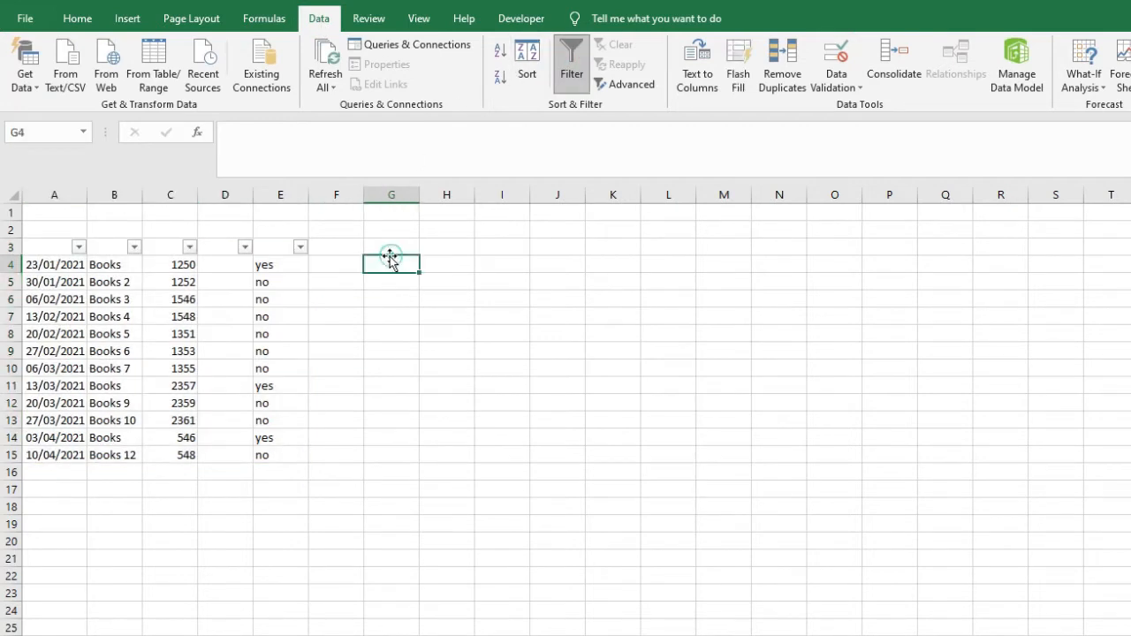
Step: Filter column E to show only the "yes" rows
click(300, 248)
click(172, 438)
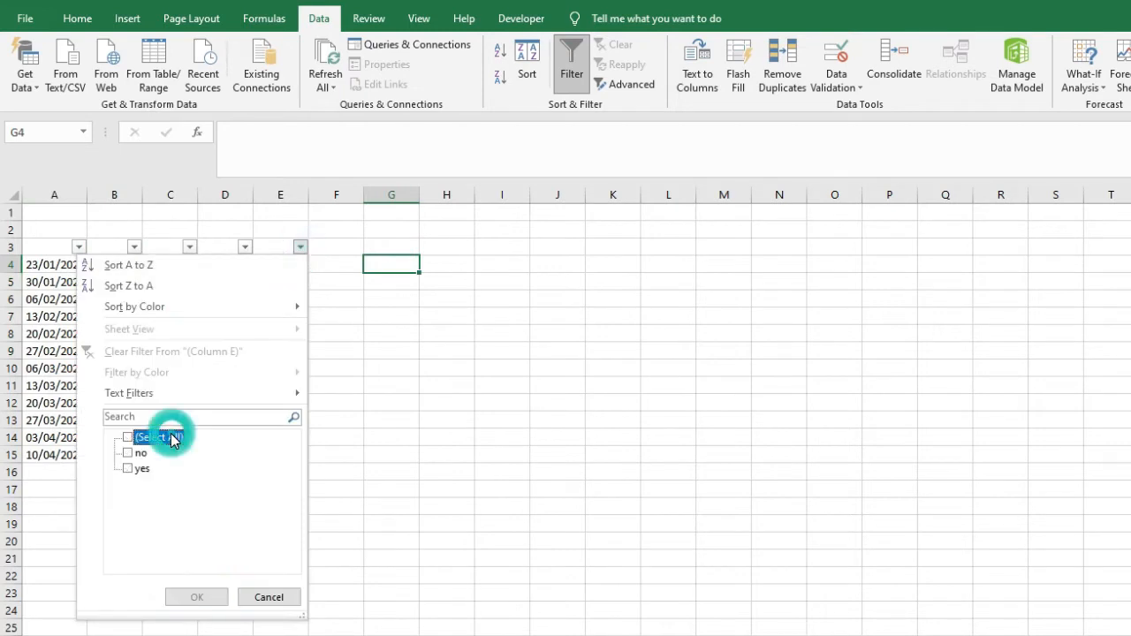
click(137, 469)
click(197, 597)
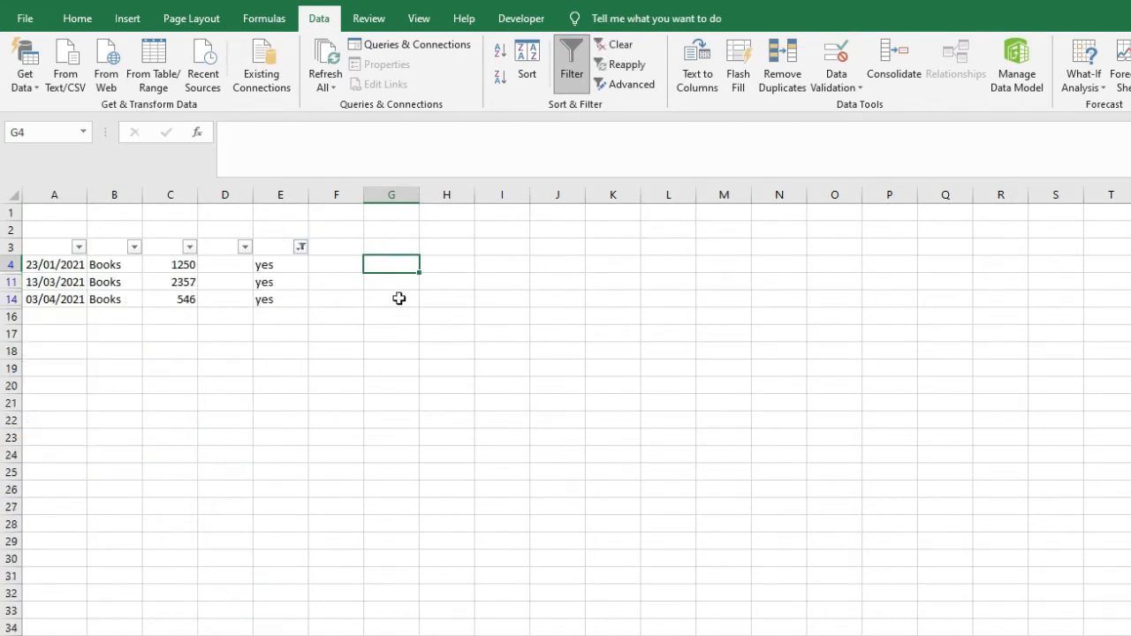
Step: Clear the column E filter and remove the Filter from the list
click(616, 44)
click(328, 301)
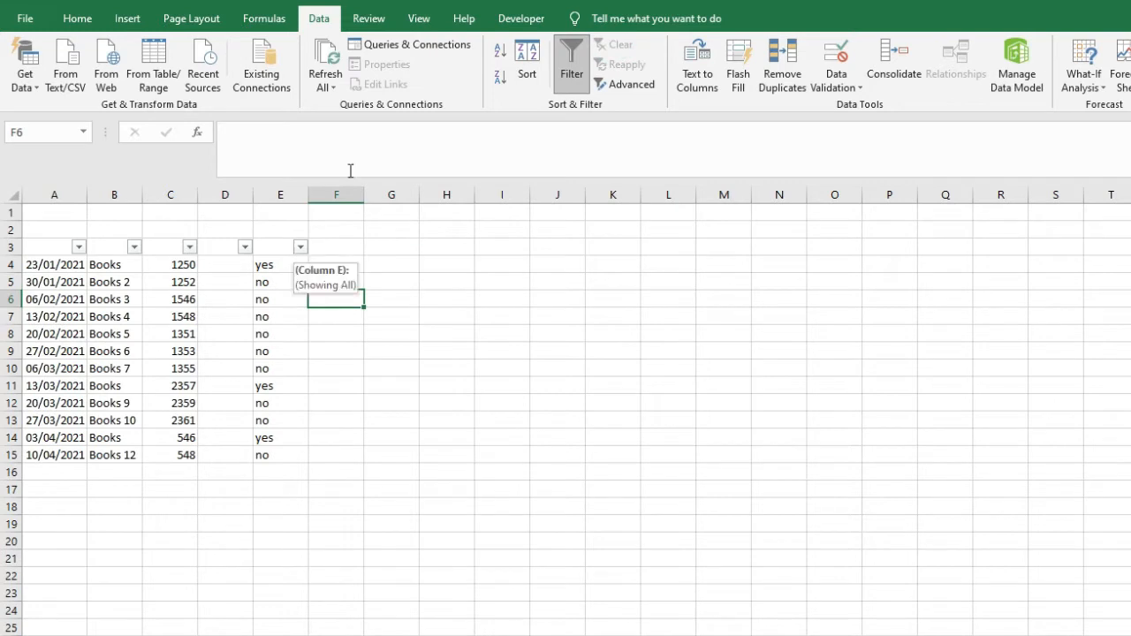
click(572, 64)
Step: Reapply a Filter to A3:E15 and show only the "no" rows in column E
drag(55, 250, 303, 457)
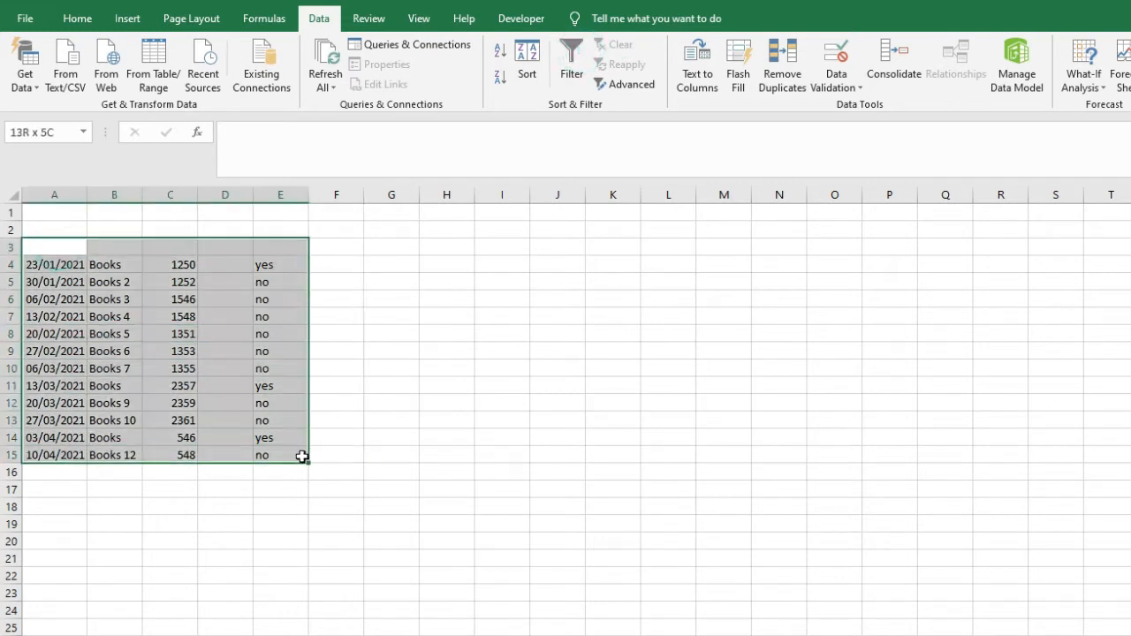
click(571, 64)
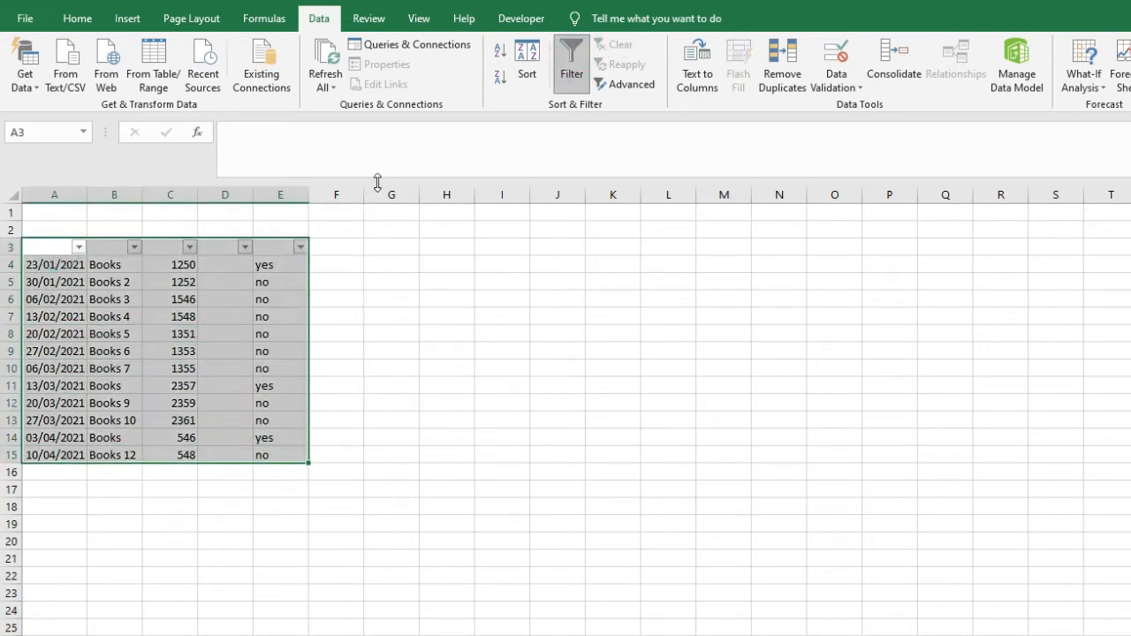
click(327, 260)
click(302, 246)
click(168, 437)
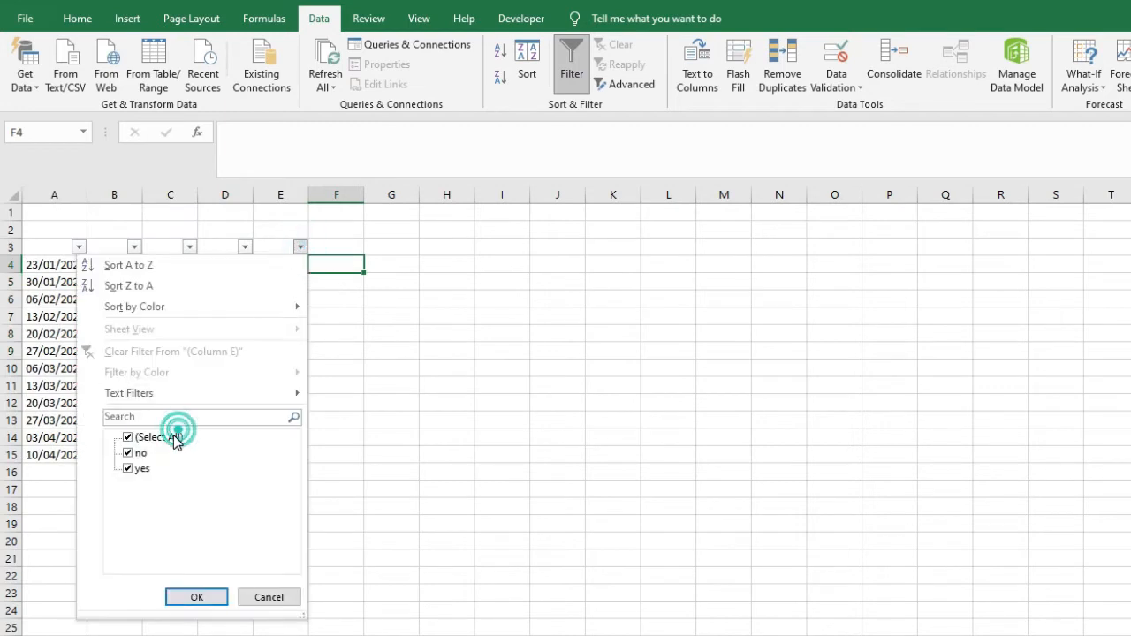
click(158, 437)
click(140, 453)
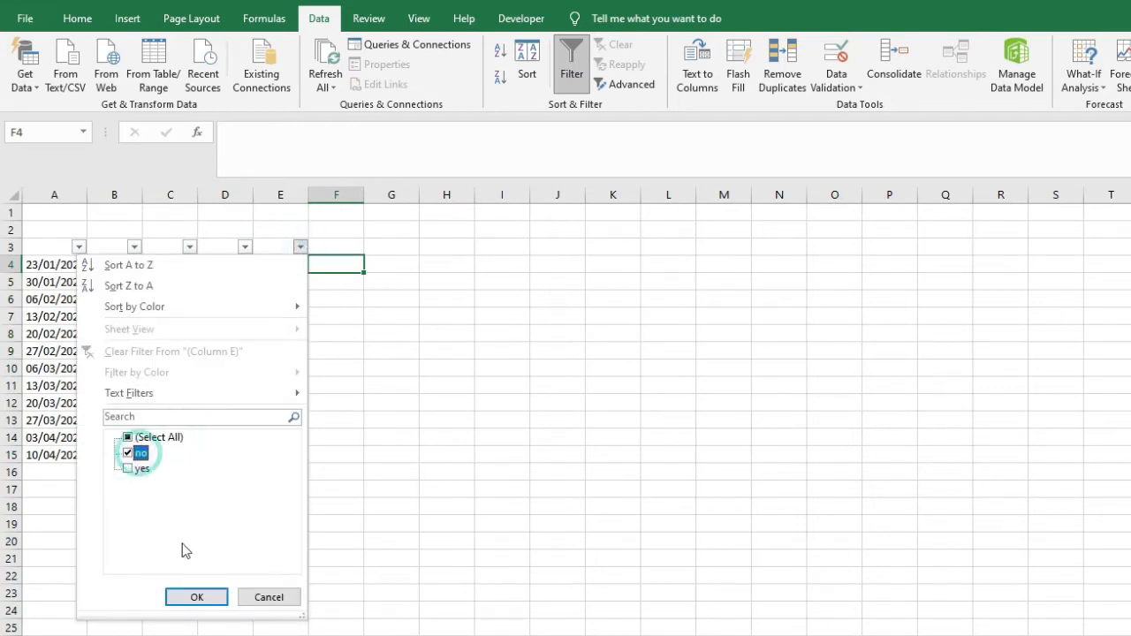
click(194, 597)
Step: Switch the column E filter to show only the "yes" rows, and clear it to restore the full list
click(302, 246)
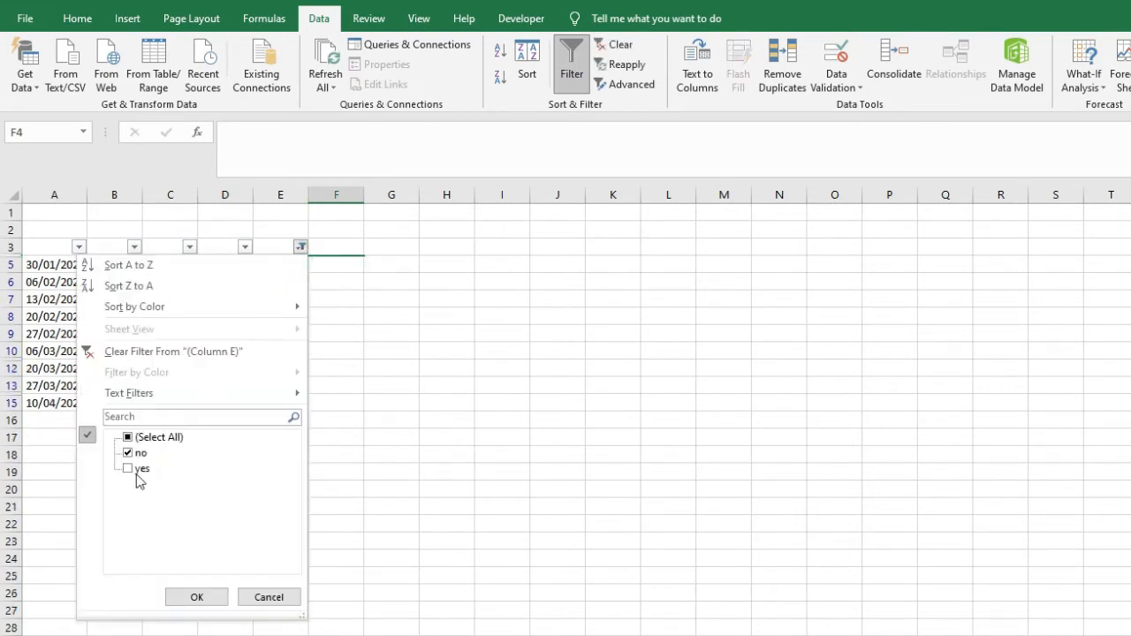
click(139, 454)
click(139, 470)
click(196, 596)
click(354, 433)
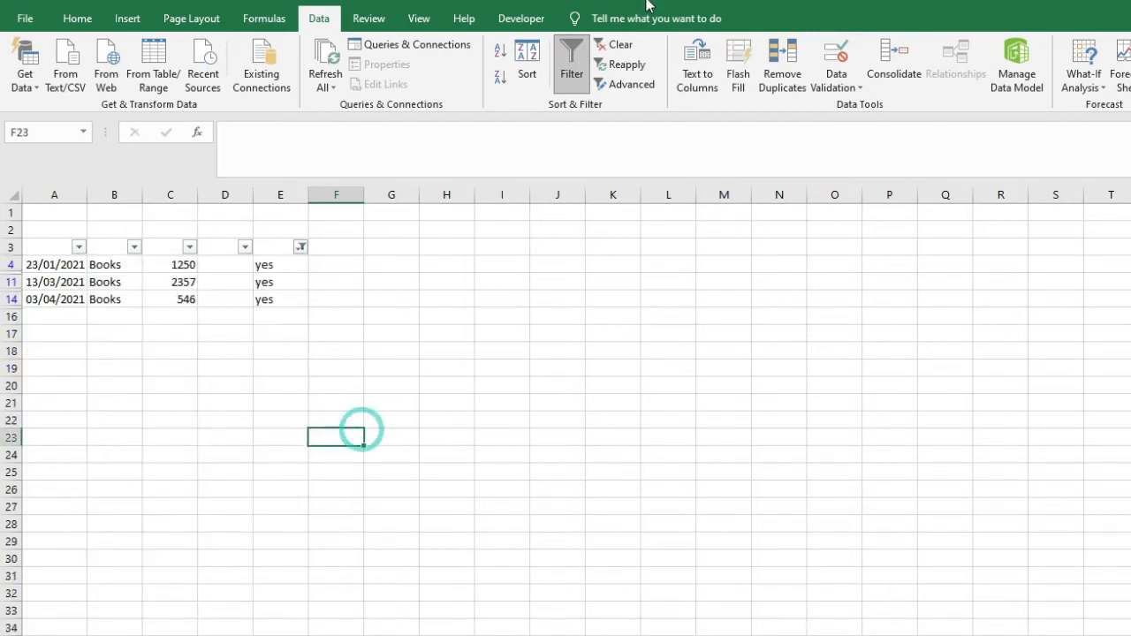
click(612, 48)
click(320, 246)
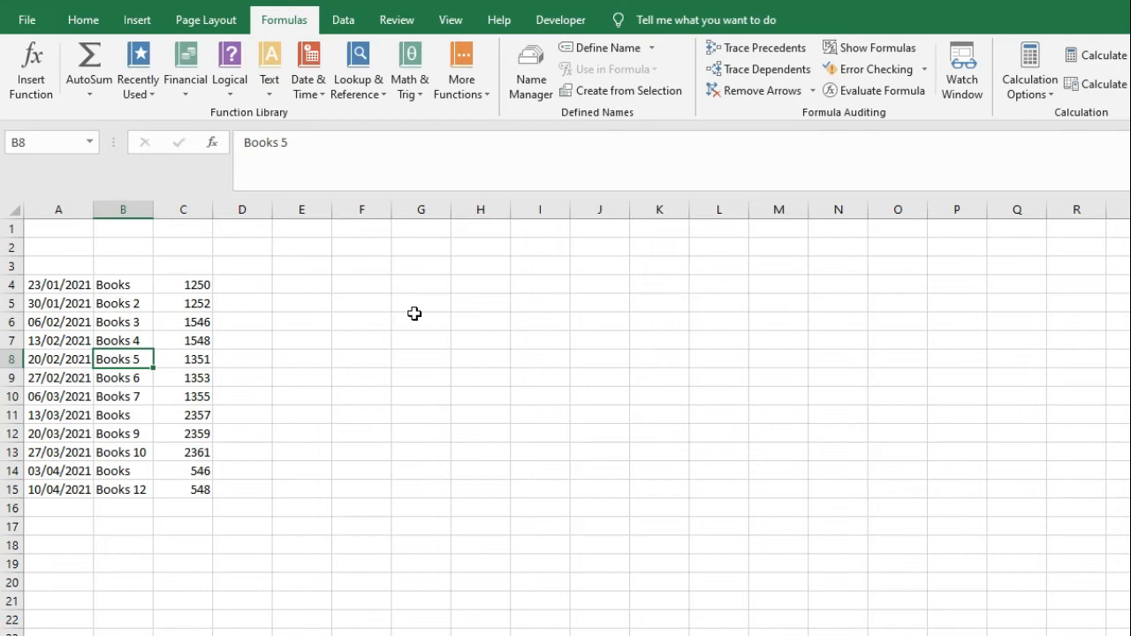
Step: Examine the item names in column B, checking the text of the cells from B4 to B7 for trailing spaces
click(133, 283)
drag(132, 282, 154, 480)
click(146, 489)
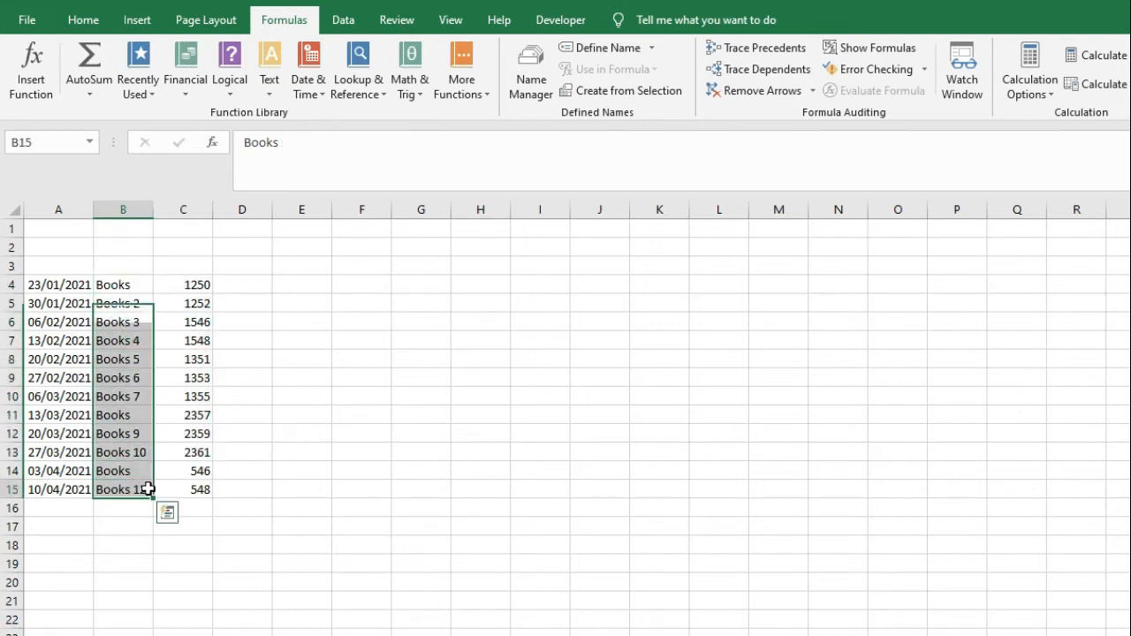
click(134, 283)
click(323, 162)
key(Return)
key(Return)
key(Return)
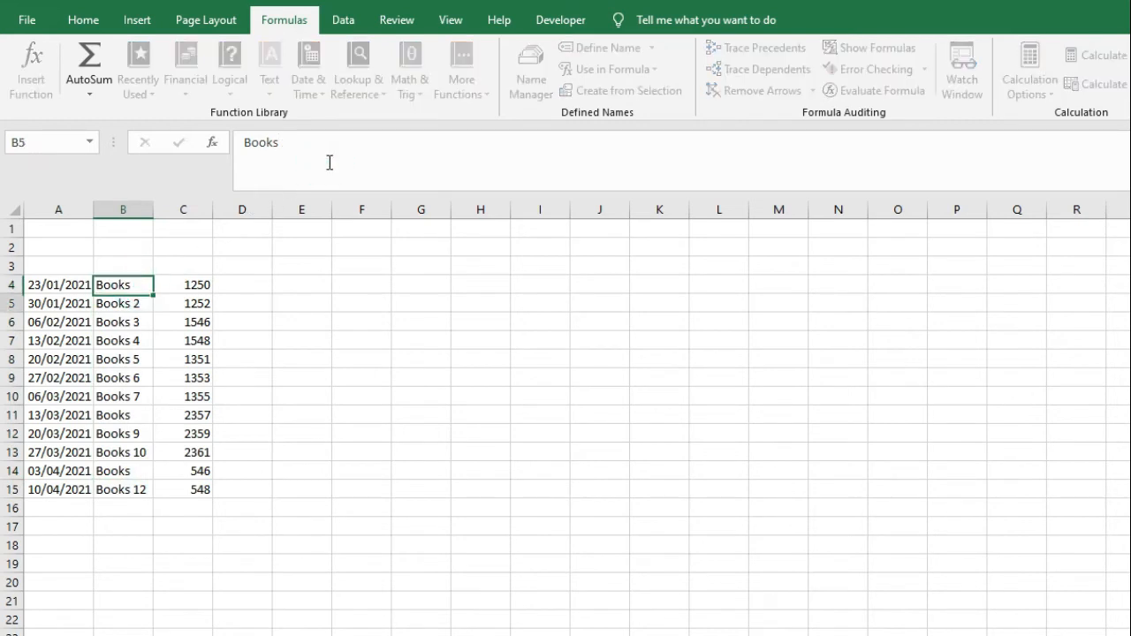
click(329, 163)
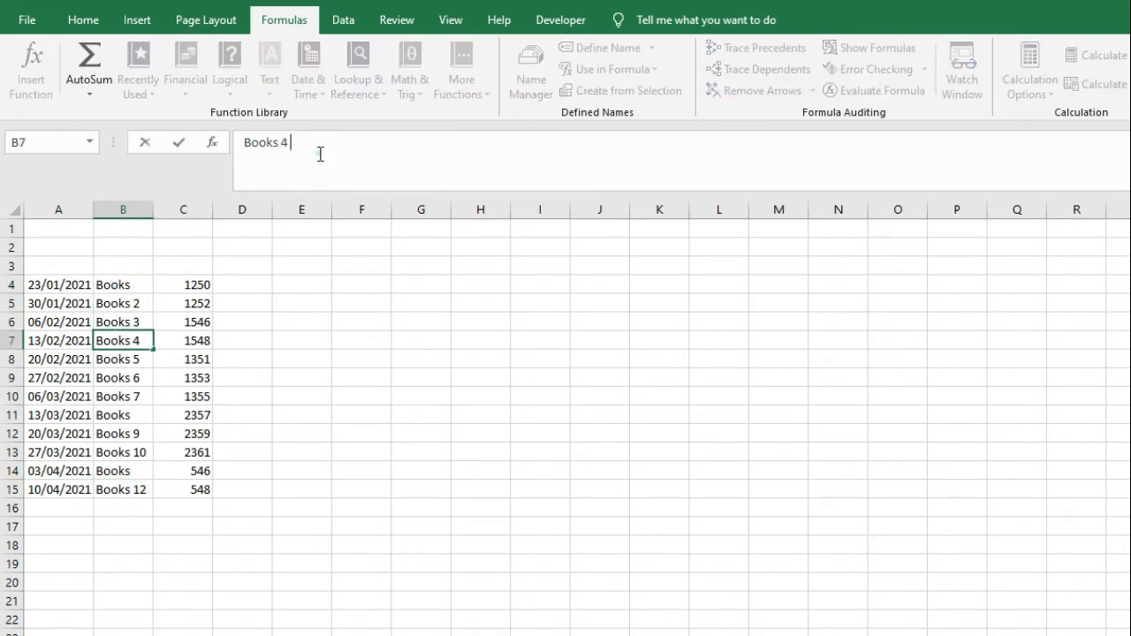
key(Return)
Step: Insert the SUMIF function in the empty cell E4 and set its Criteria to "books 4"
click(315, 286)
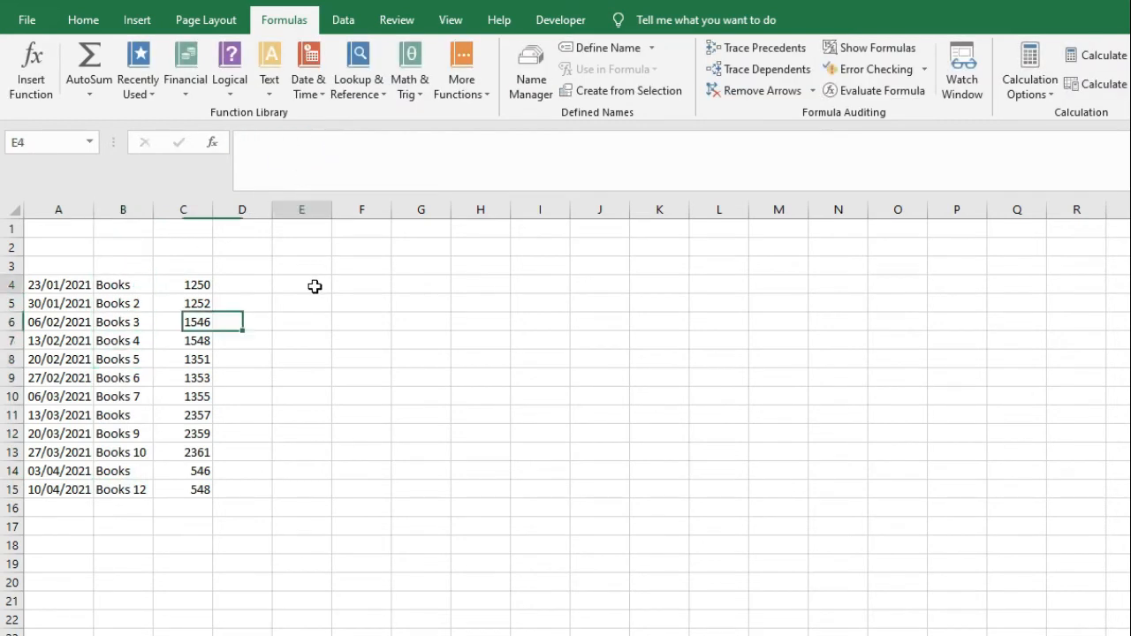
click(31, 75)
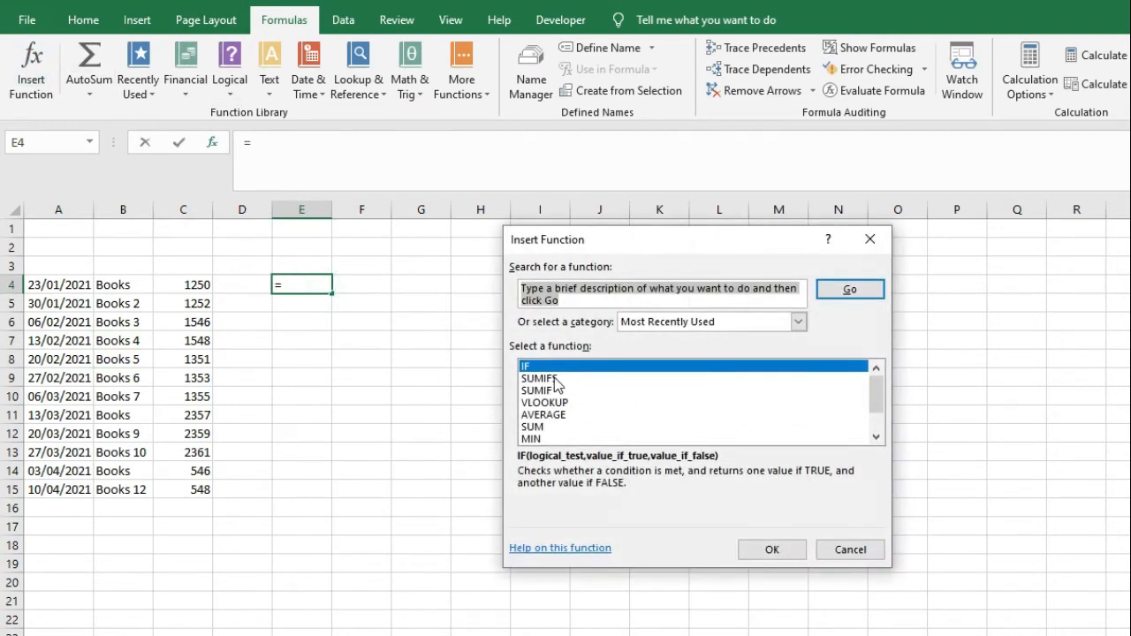
click(539, 389)
click(771, 549)
click(666, 346)
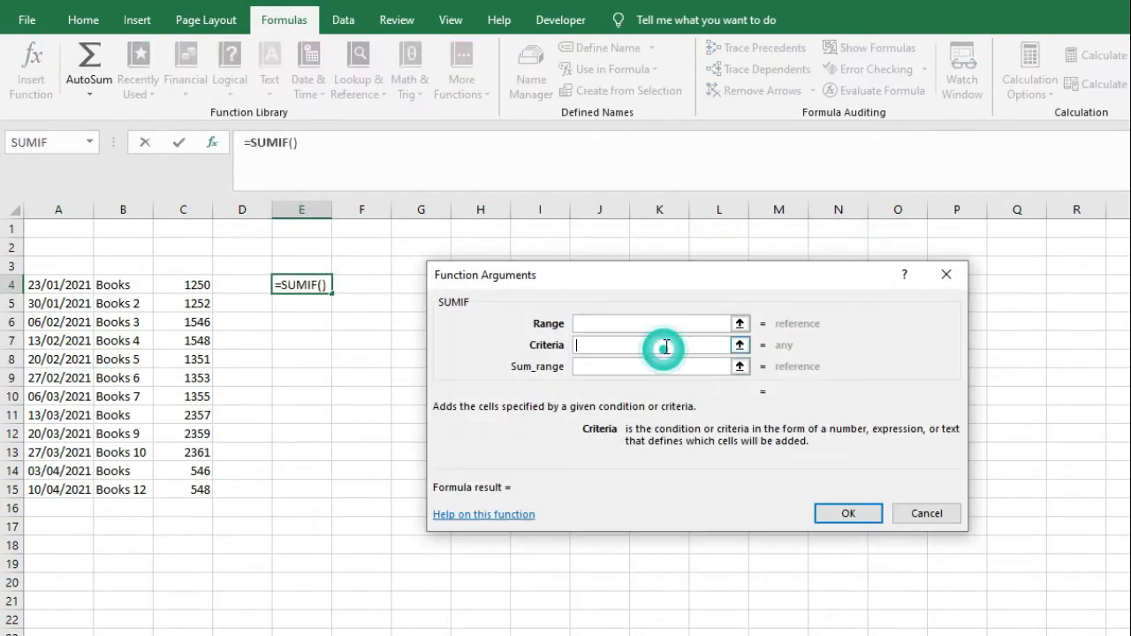
text("books )
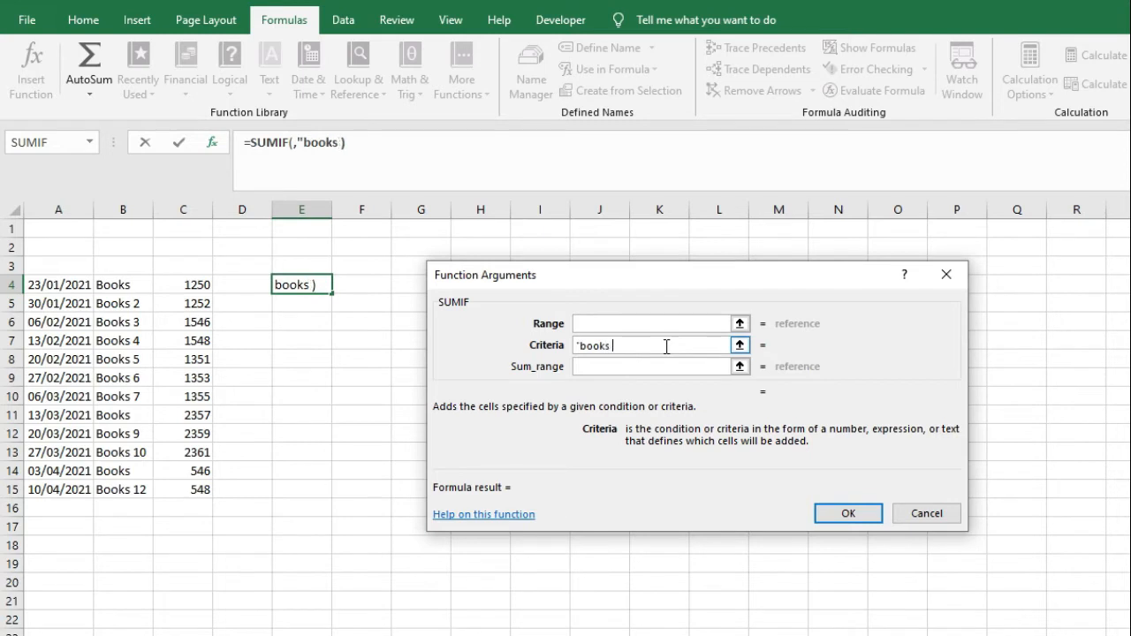
text(4")
Step: Set the SUMIF Range to B4:B15 and Sum_range to C4:C15, and enter the formula
click(648, 323)
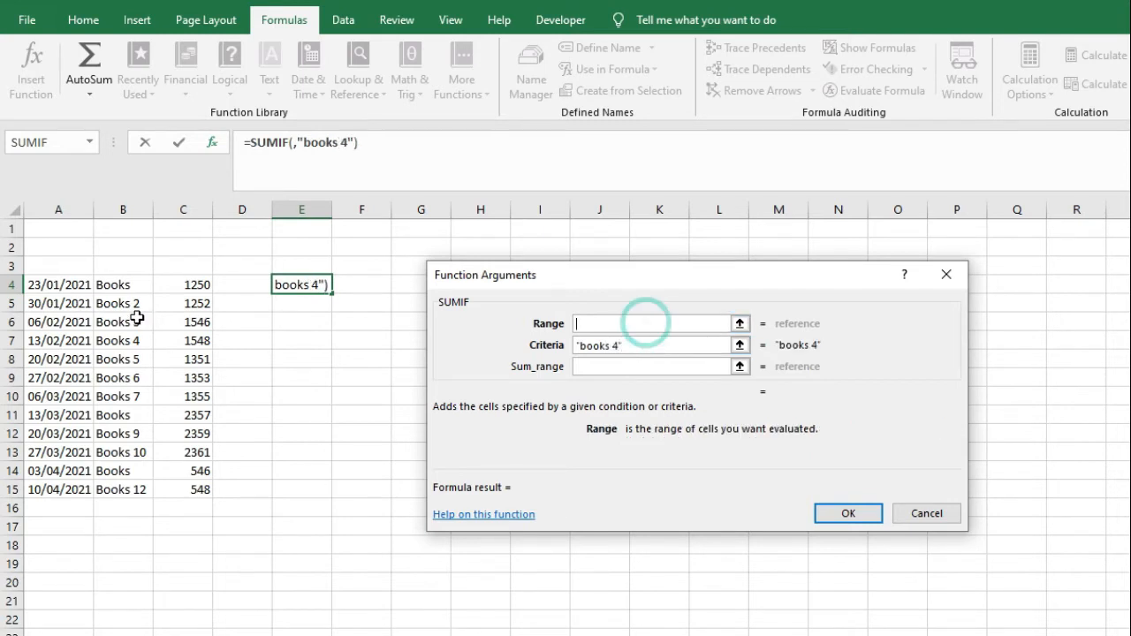
drag(141, 285, 147, 490)
click(622, 367)
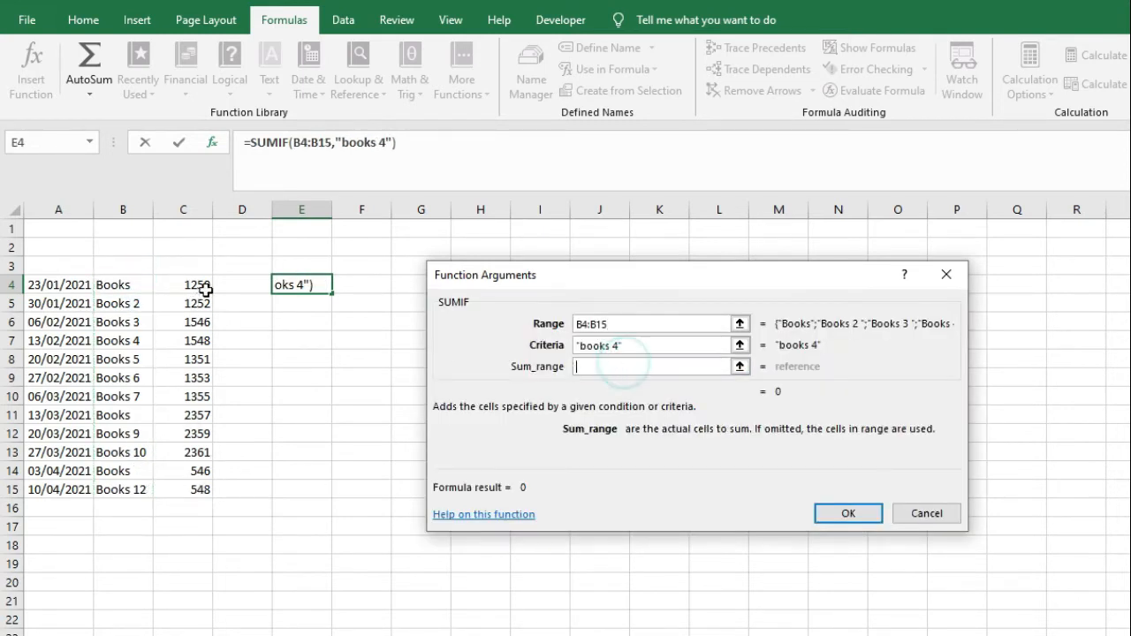
drag(205, 289, 202, 491)
key(Return)
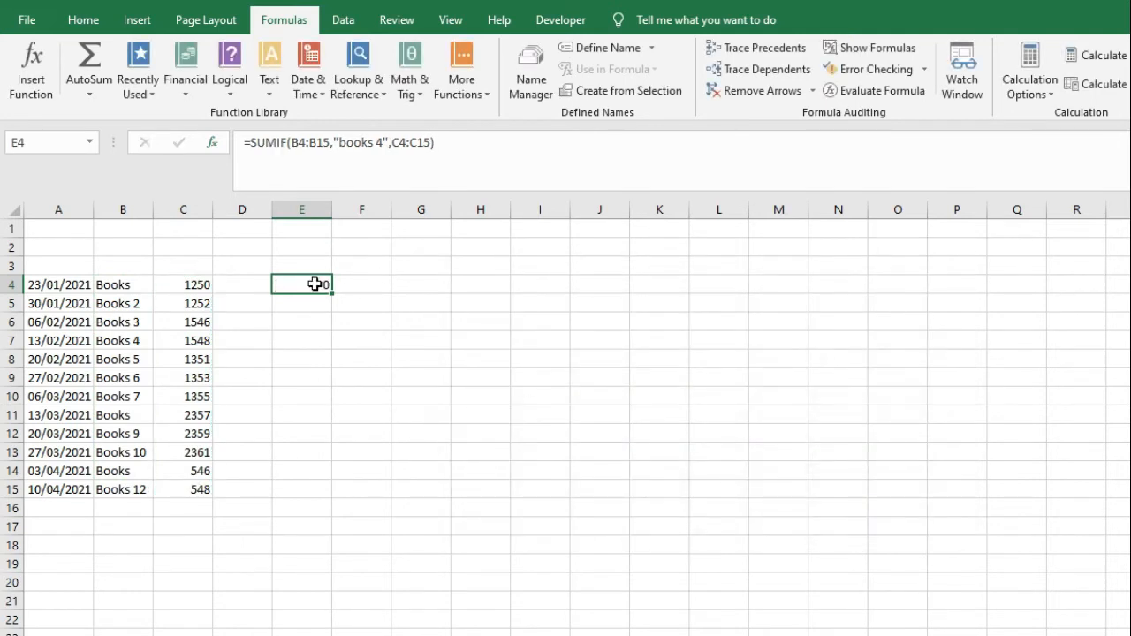
Step: Copy the complete SUMIF formula text from cell E4
drag(474, 140, 61, 91)
key(ctrl+c)
key(Return)
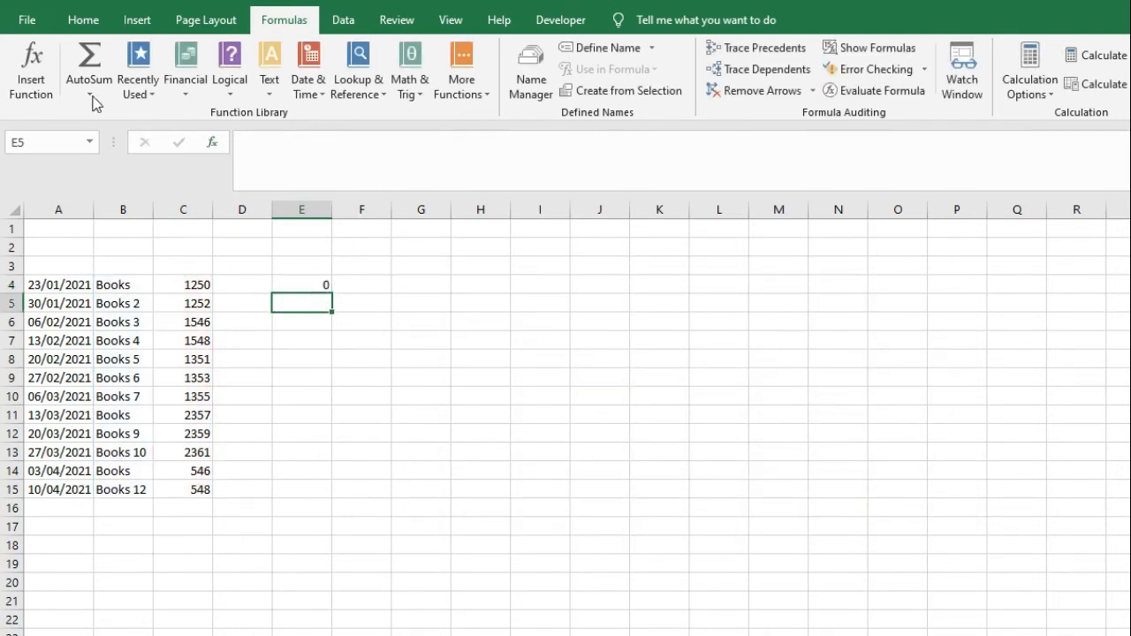
Step: Enter the copied SUMIF formula in cell E5 with a trailing space in its criteria, "books 4 "
click(292, 148)
key(ctrl+v)
click(374, 147)
key(Return)
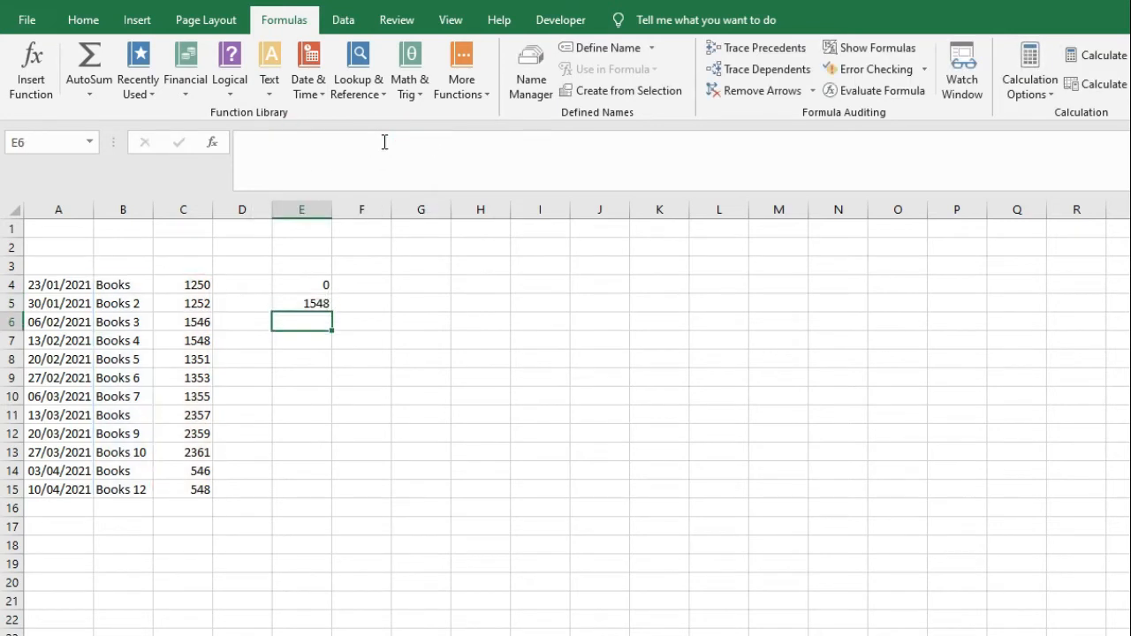
click(318, 305)
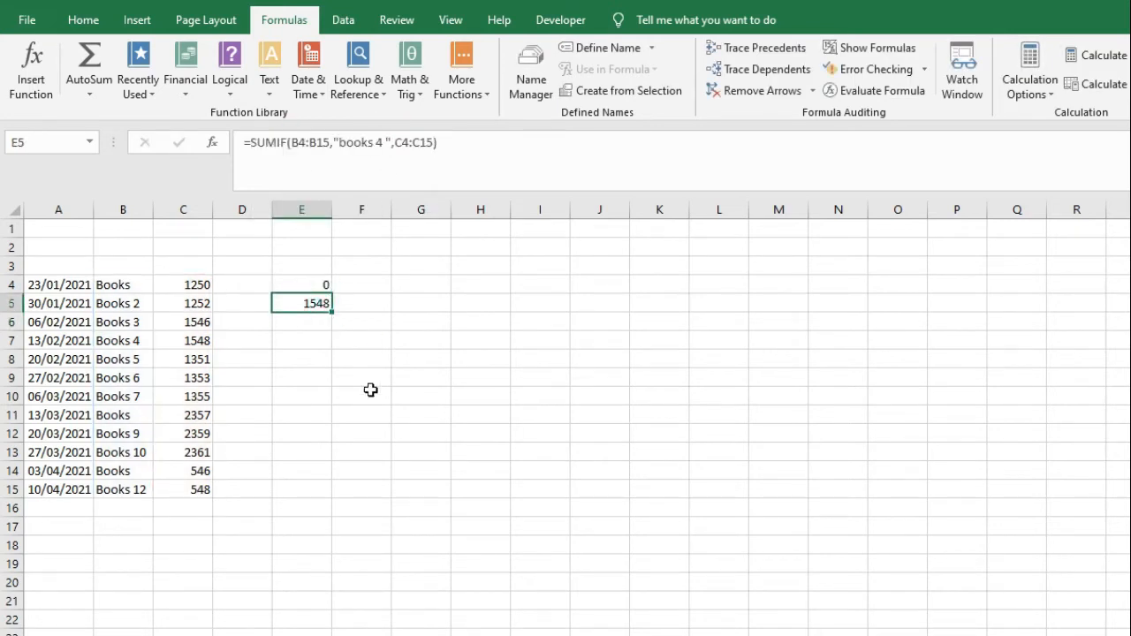
Step: Clear the two SUMIF results in cells E4:E5
drag(121, 285, 139, 480)
click(144, 487)
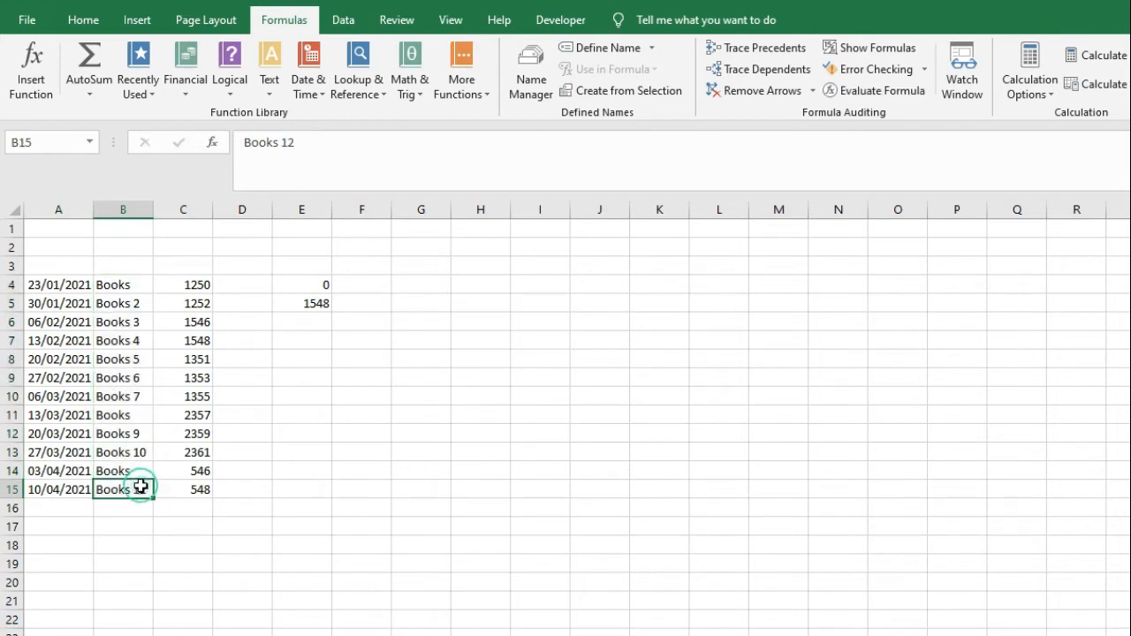
drag(311, 290, 308, 300)
key(Delete)
Step: Enter =TRIM(B4) in cell E4 and fill the formula down to E15
click(315, 282)
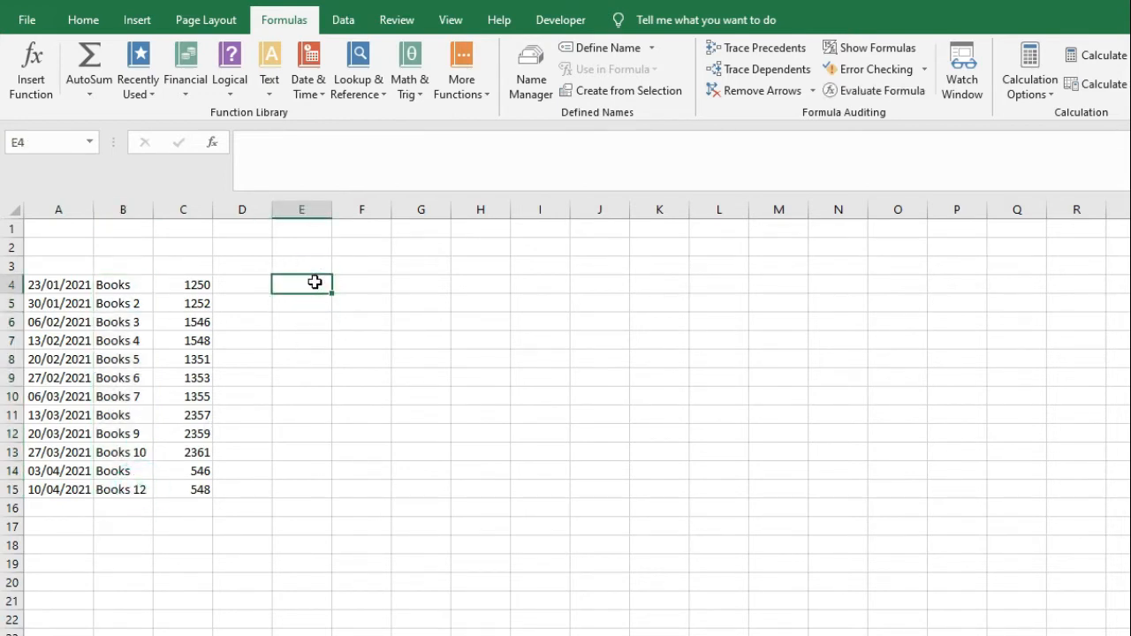
text(=)
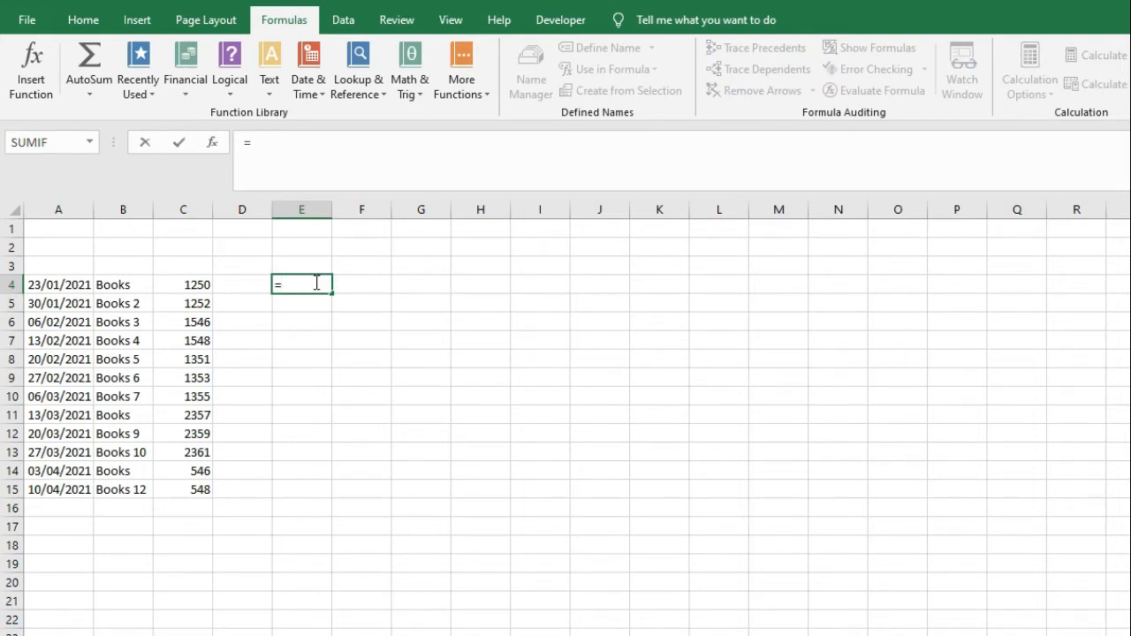
text(trim()
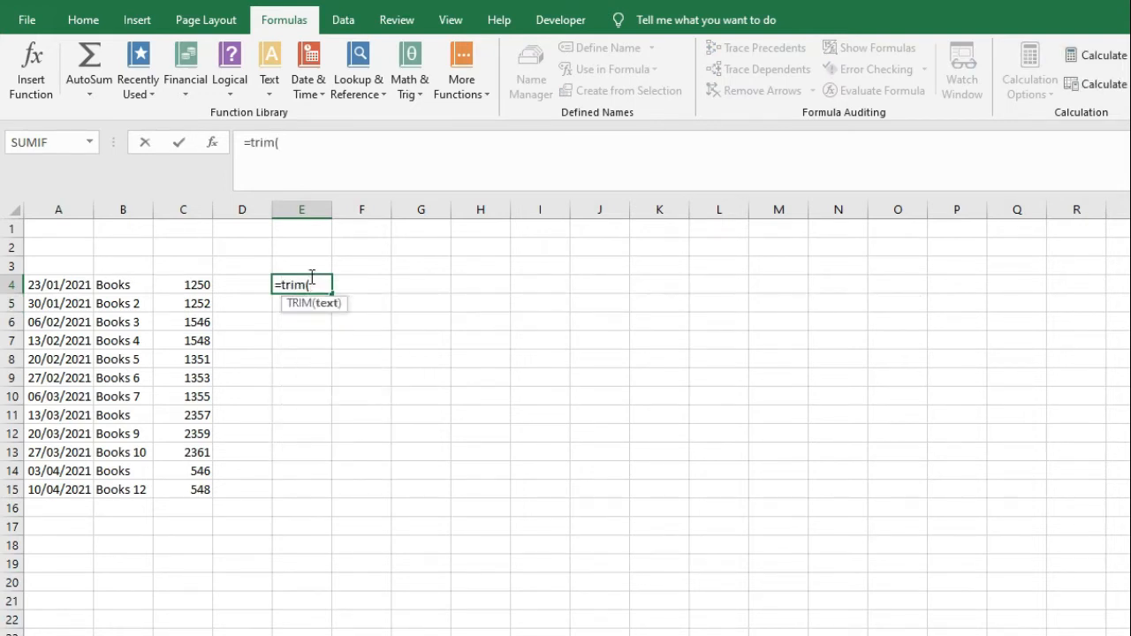
click(110, 285)
key(Return)
click(306, 288)
drag(336, 296, 319, 499)
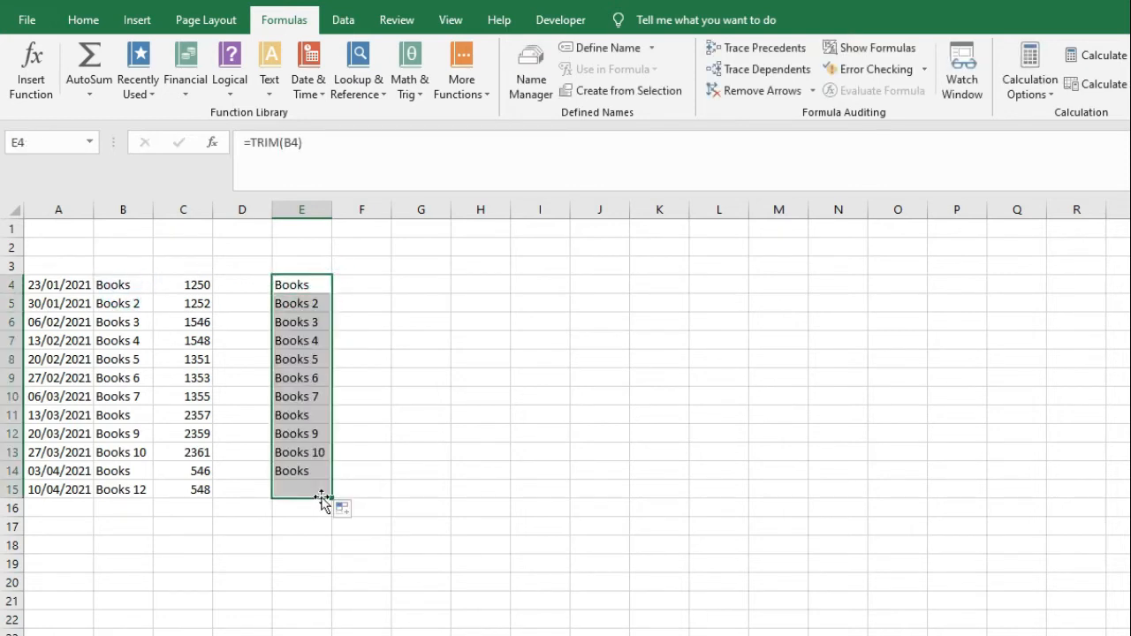
click(318, 344)
click(309, 162)
key(Escape)
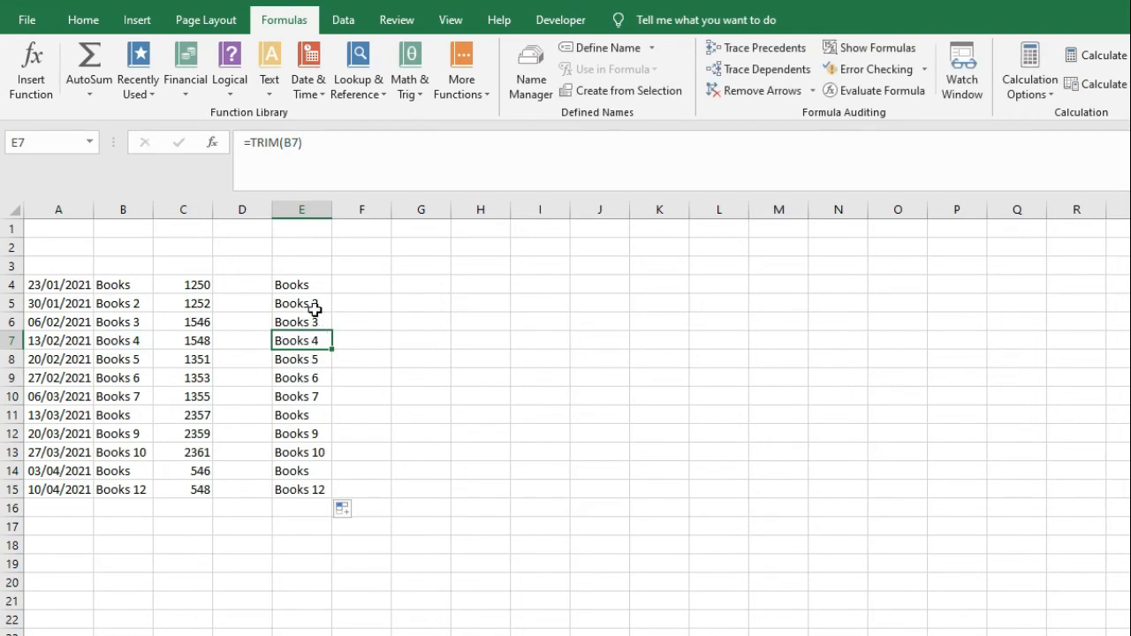
Step: Replace the item names in B4:B15 with the trimmed names from E4:E15 as values, and clear the helper formulas in column E
drag(303, 288, 301, 490)
key(ctrl+c)
right_click(132, 284)
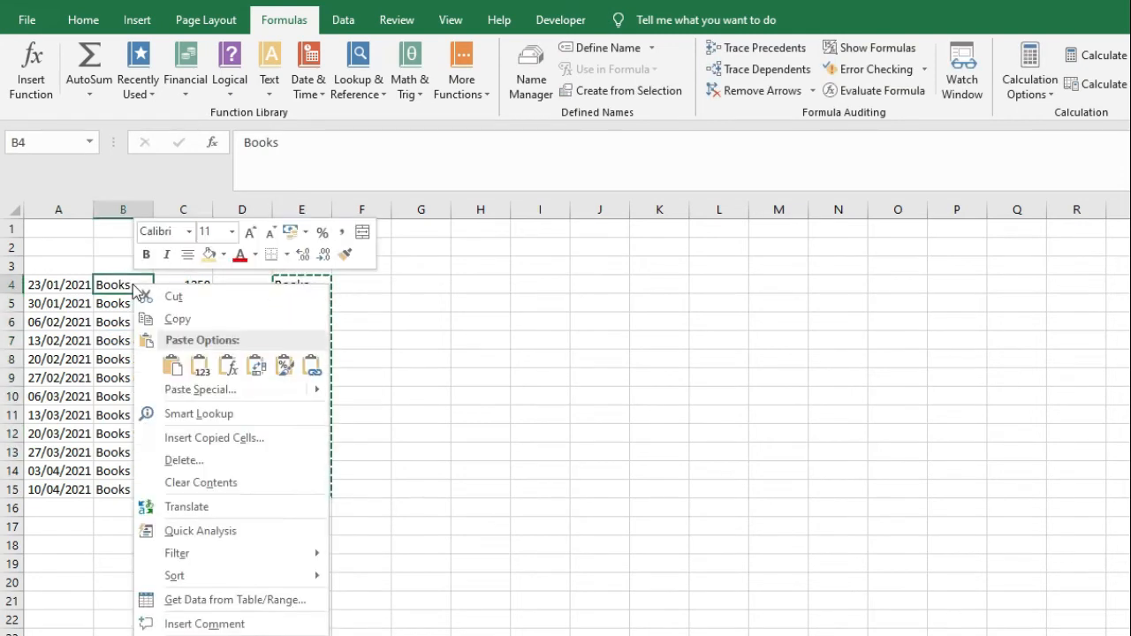
click(199, 366)
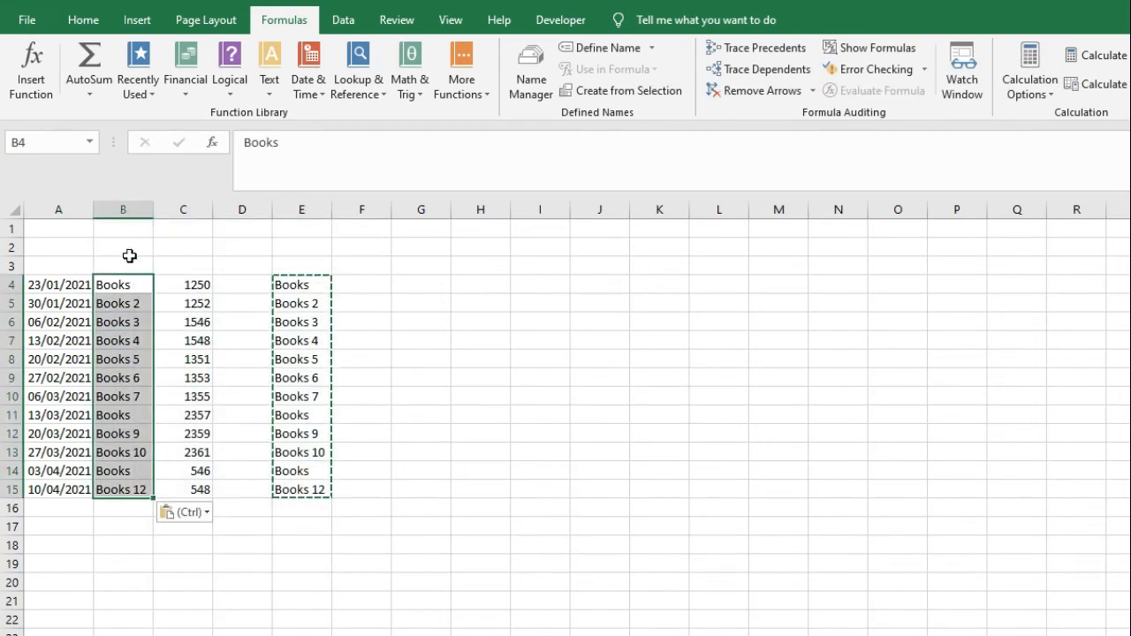
drag(131, 242, 132, 472)
drag(325, 253, 295, 511)
key(Delete)
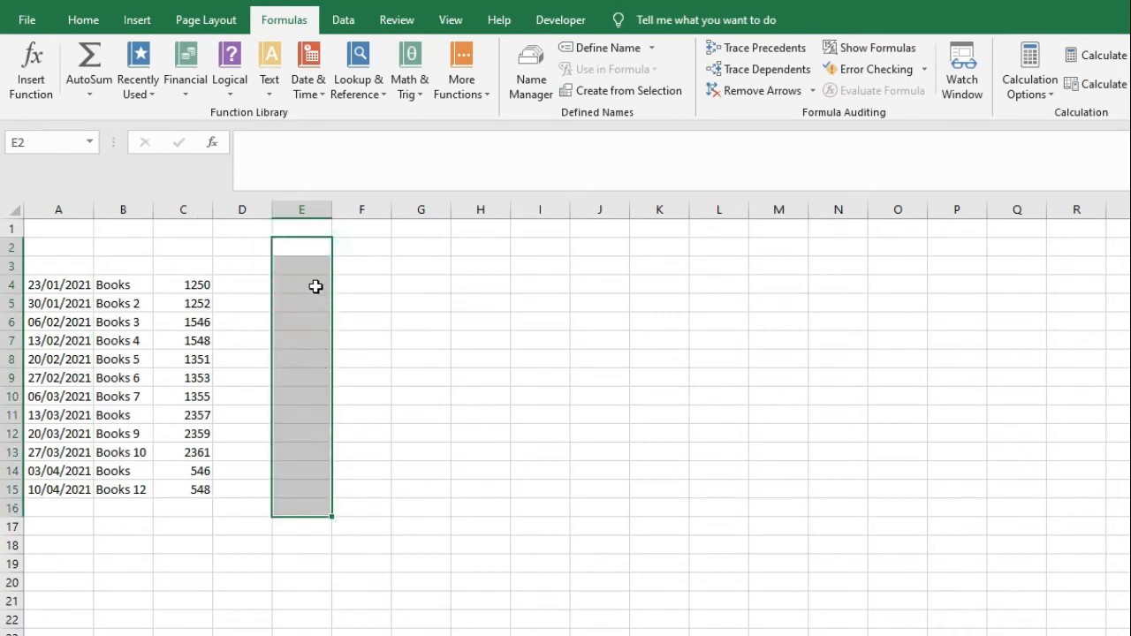
Step: Insert the SUMIF function in cell E4 with "books 4", without a trailing space, as the Criteria
click(313, 286)
click(31, 80)
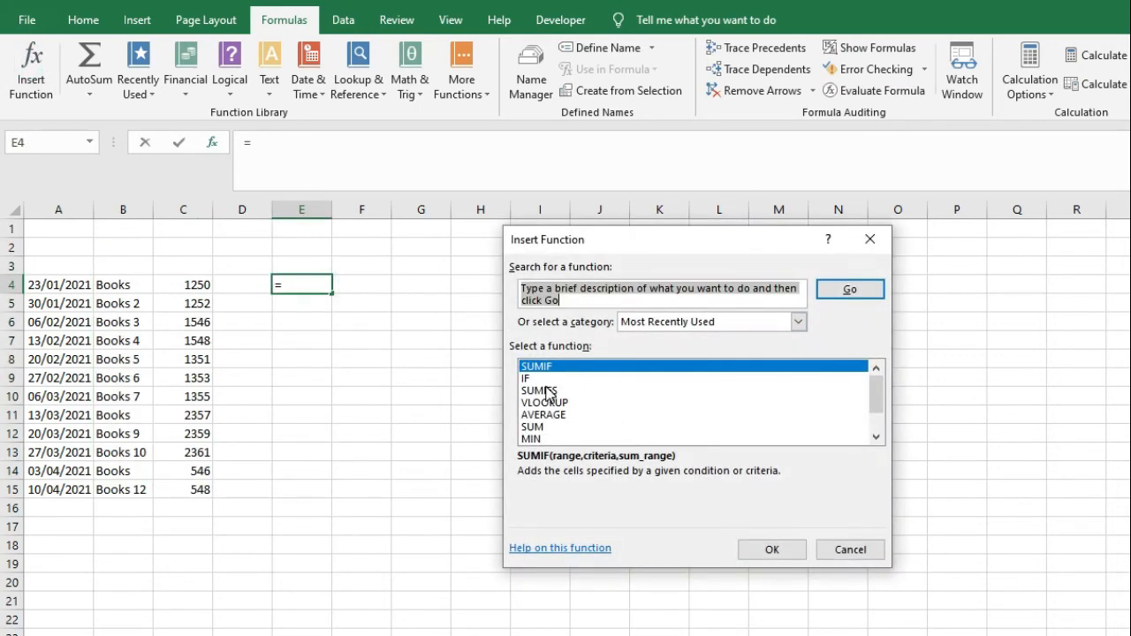
click(768, 549)
click(647, 346)
text("b)
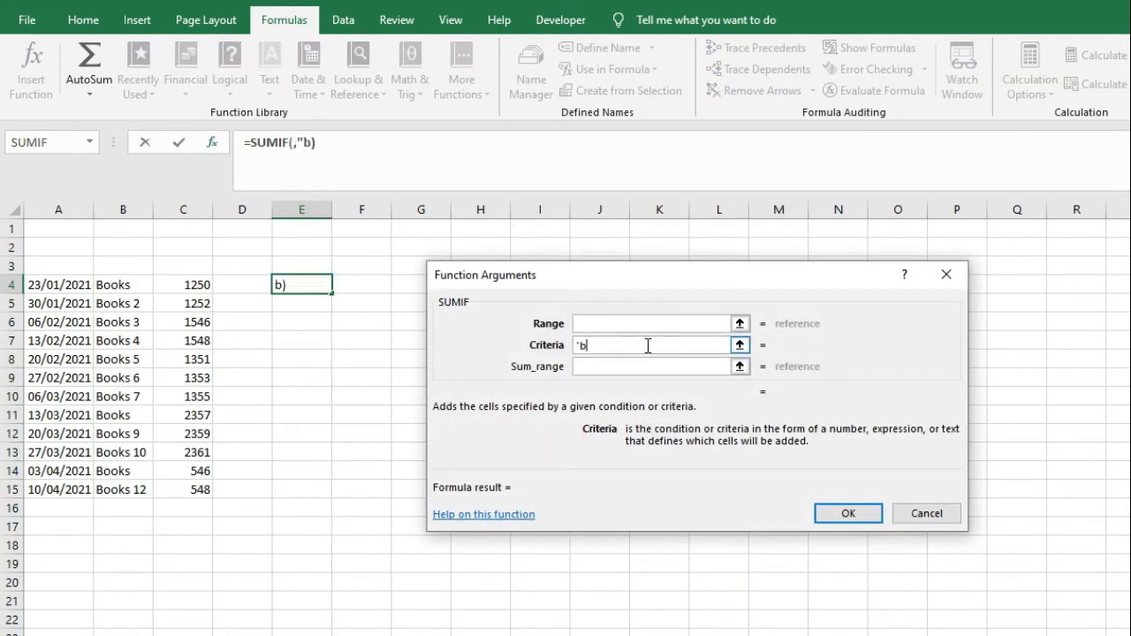
text(ooks)
key(BackSpace)
key(BackSpace)
key(BackSpace)
text(oks 4")
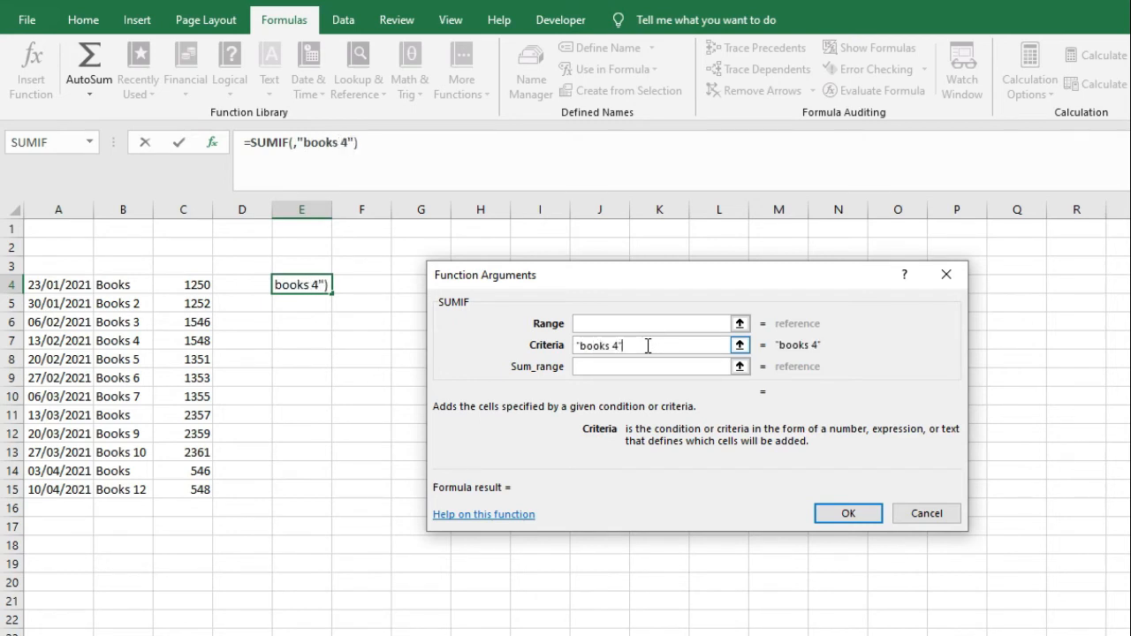
Step: Complete the SUMIF in E4 with Range B4:B15 and Sum_range C4:C15
click(623, 324)
drag(122, 283, 132, 489)
click(621, 364)
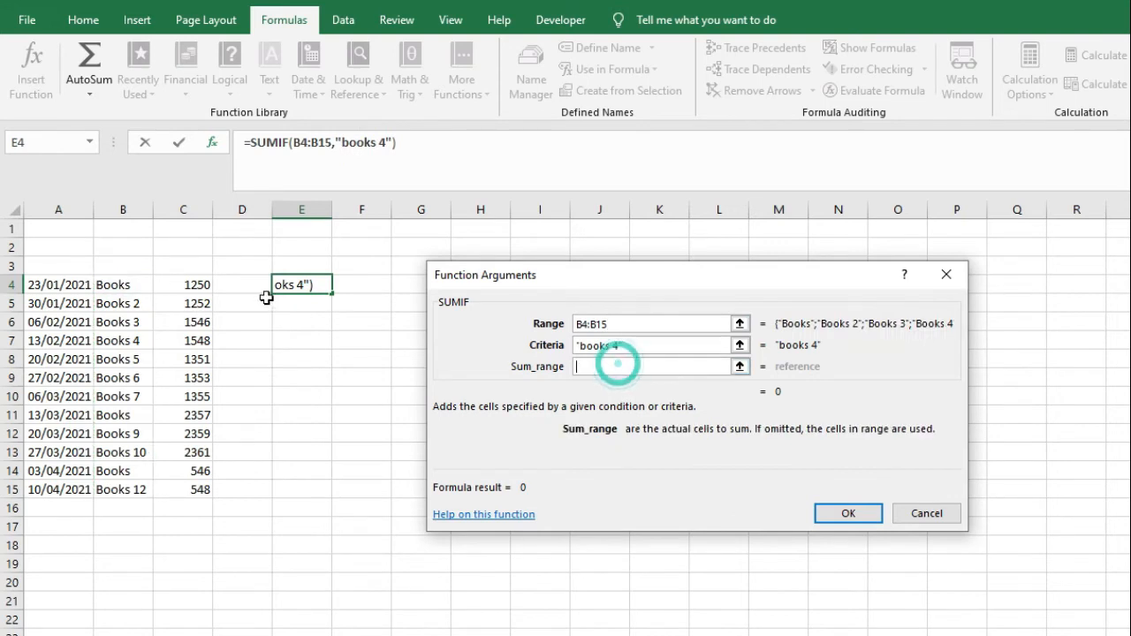
drag(183, 285, 195, 489)
key(Return)
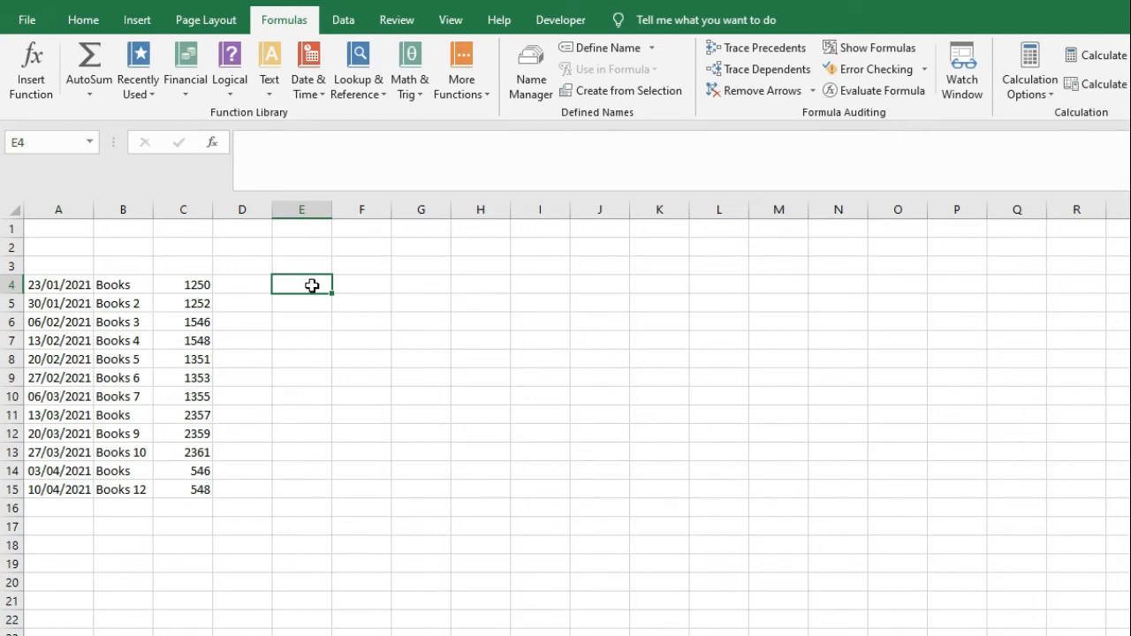
Step: Insert a SUMIF function in the empty cell E4 with Range B4:B15, Criteria "books" and Sum_range C4:C15
click(22, 93)
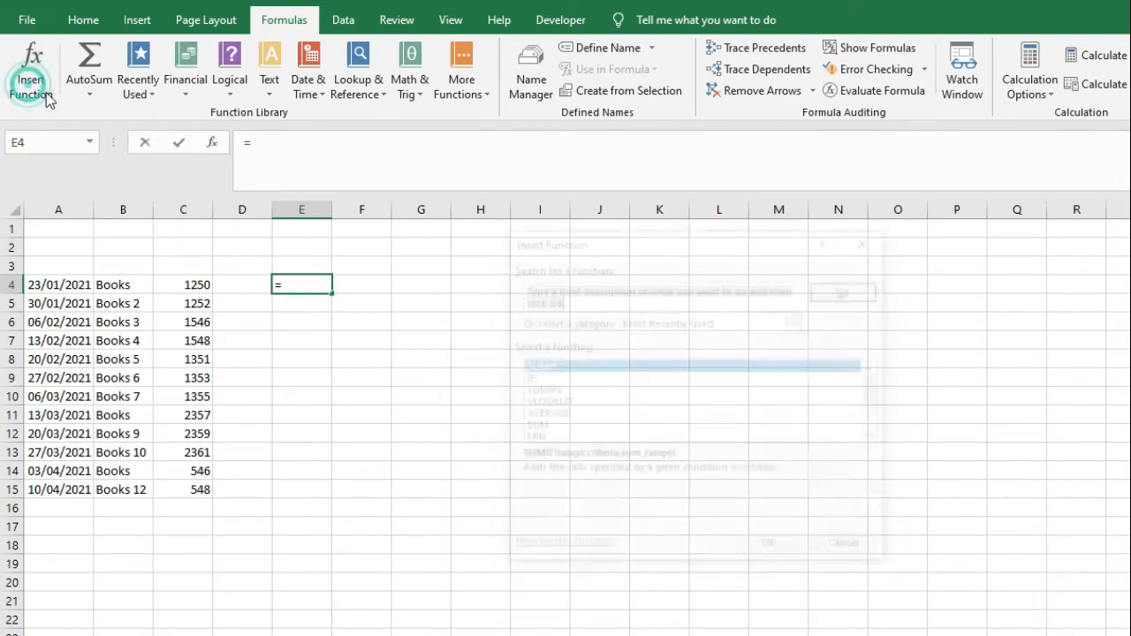
click(768, 548)
click(632, 343)
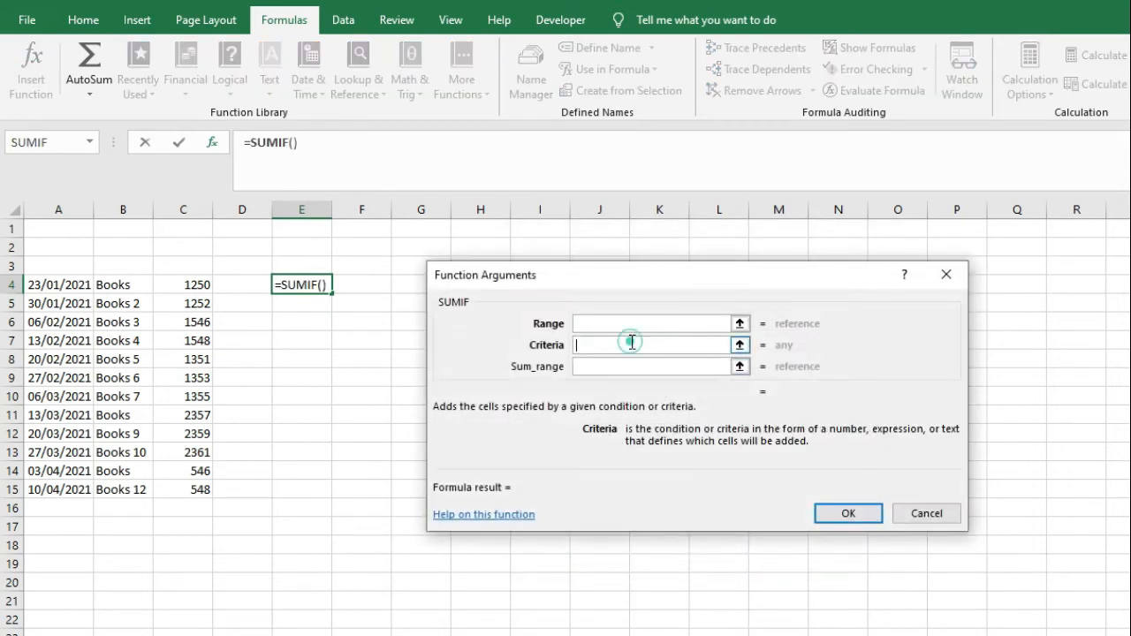
text("books")
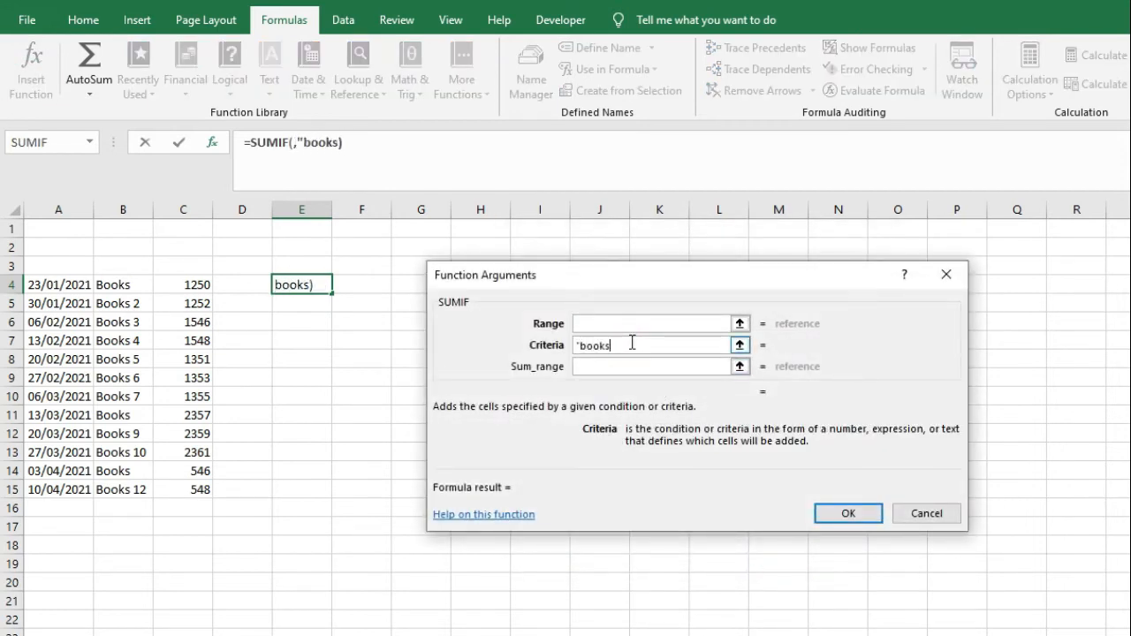
click(619, 324)
drag(142, 285, 146, 489)
click(631, 366)
drag(201, 285, 209, 489)
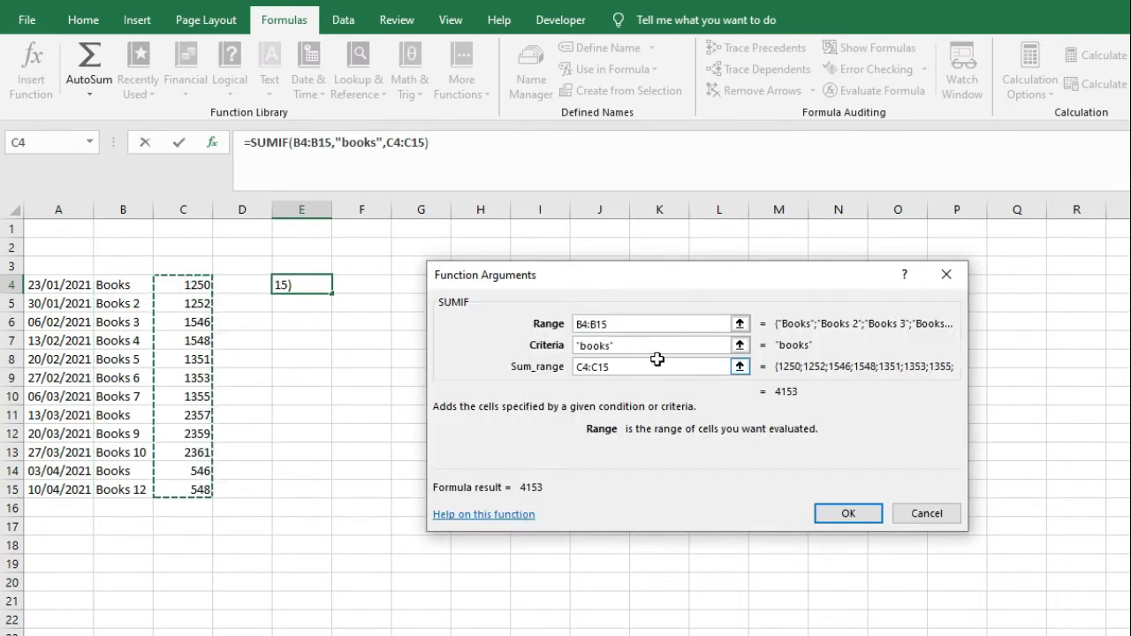
key(Return)
Step: Format the SUMIF result in E4 with the comma style and no decimal places
click(84, 22)
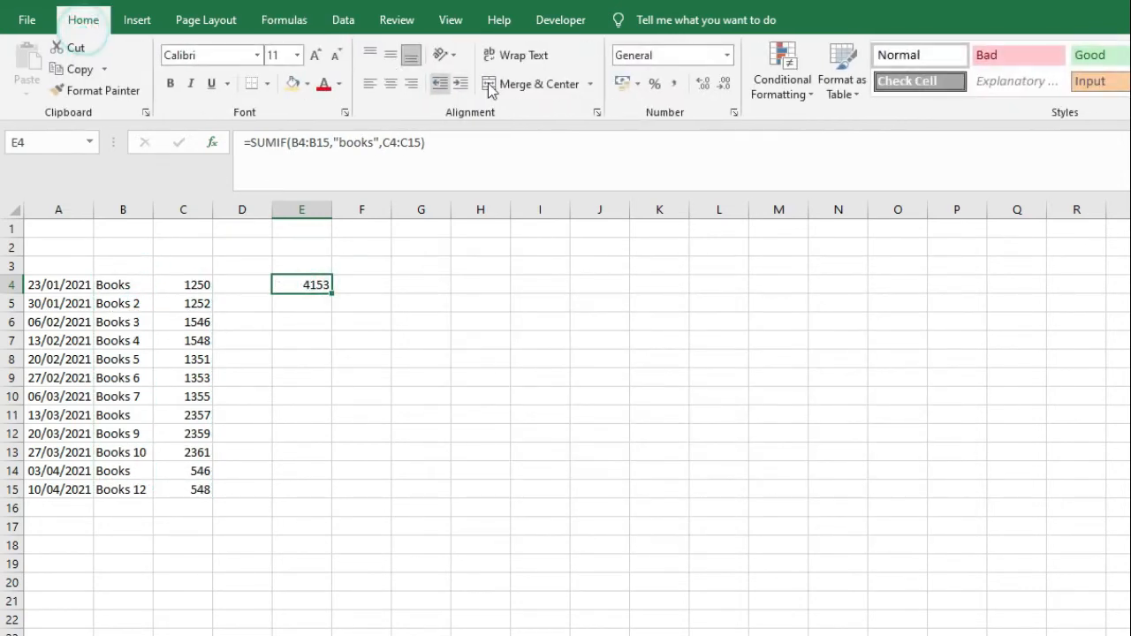
click(673, 84)
click(141, 281)
click(198, 283)
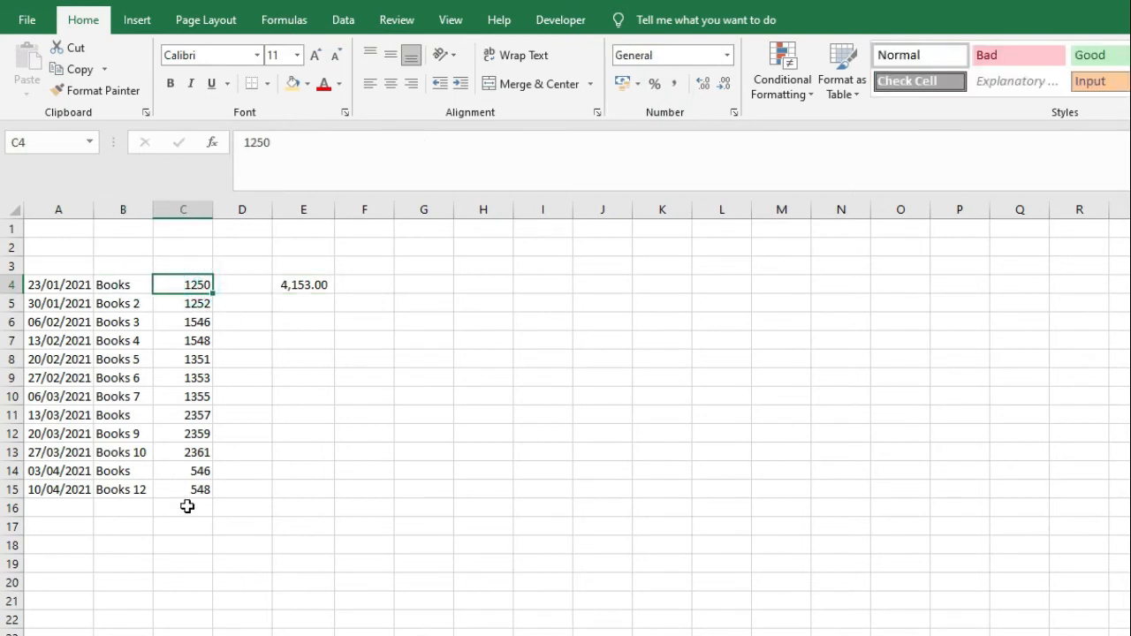
click(313, 285)
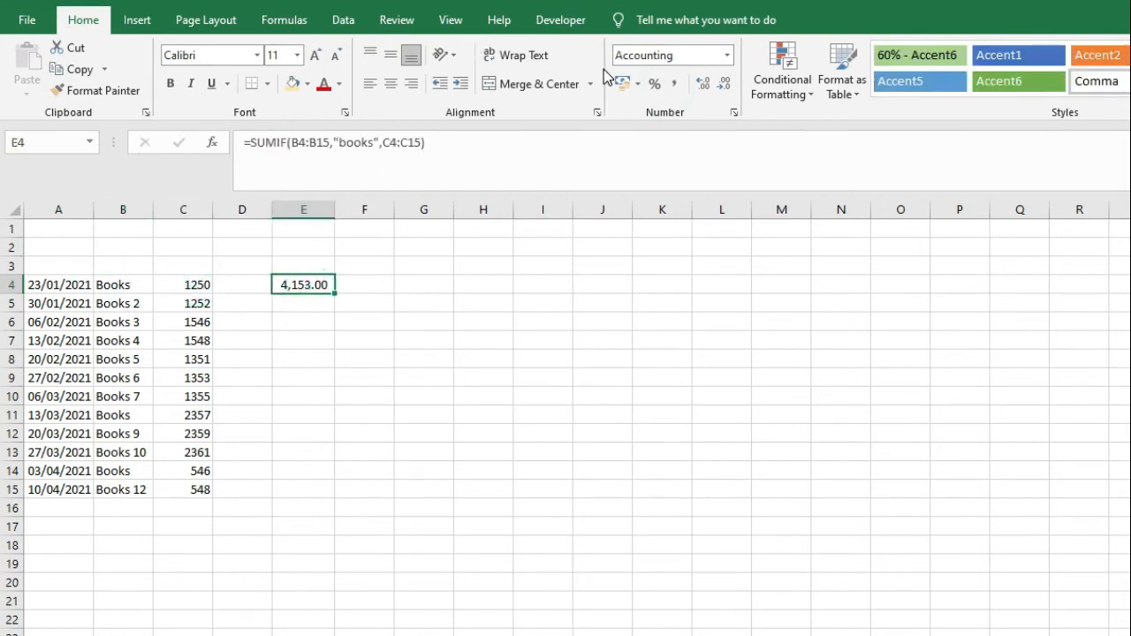
click(723, 83)
click(723, 83)
Step: Search all function categories for "vlookup" and insert the VLOOKUP function in cell G4
click(442, 285)
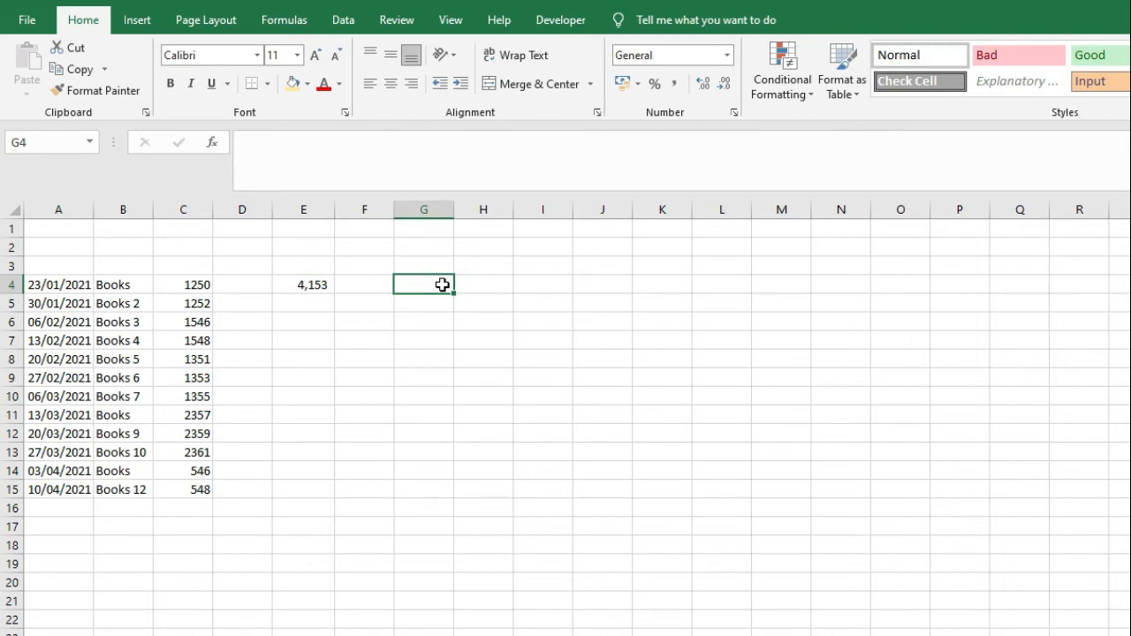
click(283, 19)
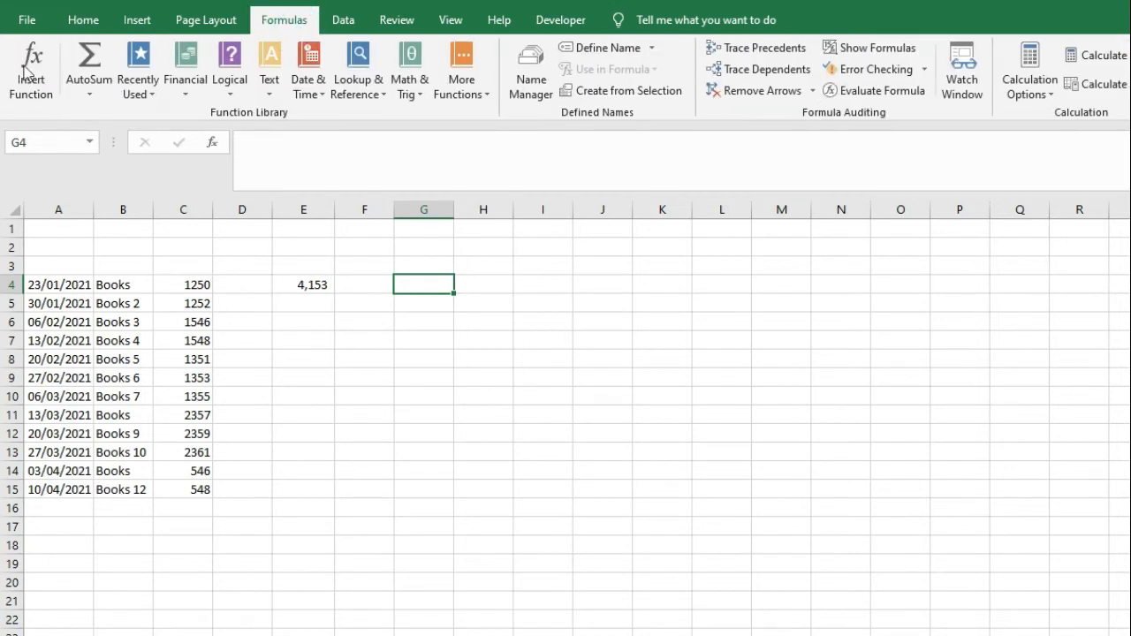
click(31, 77)
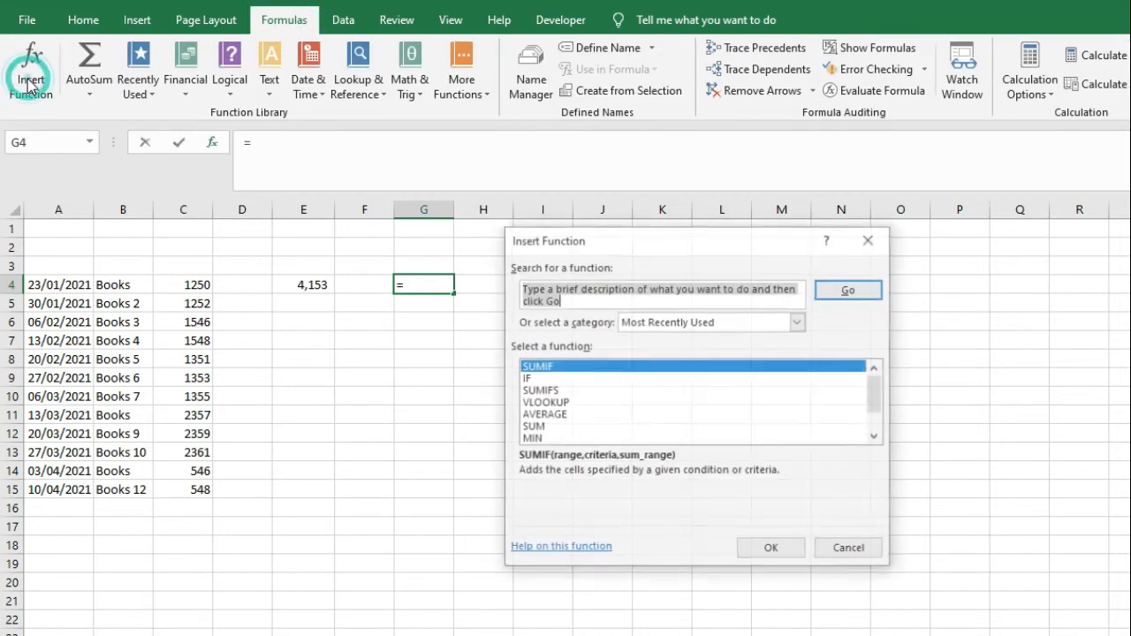
click(553, 403)
click(654, 322)
click(639, 353)
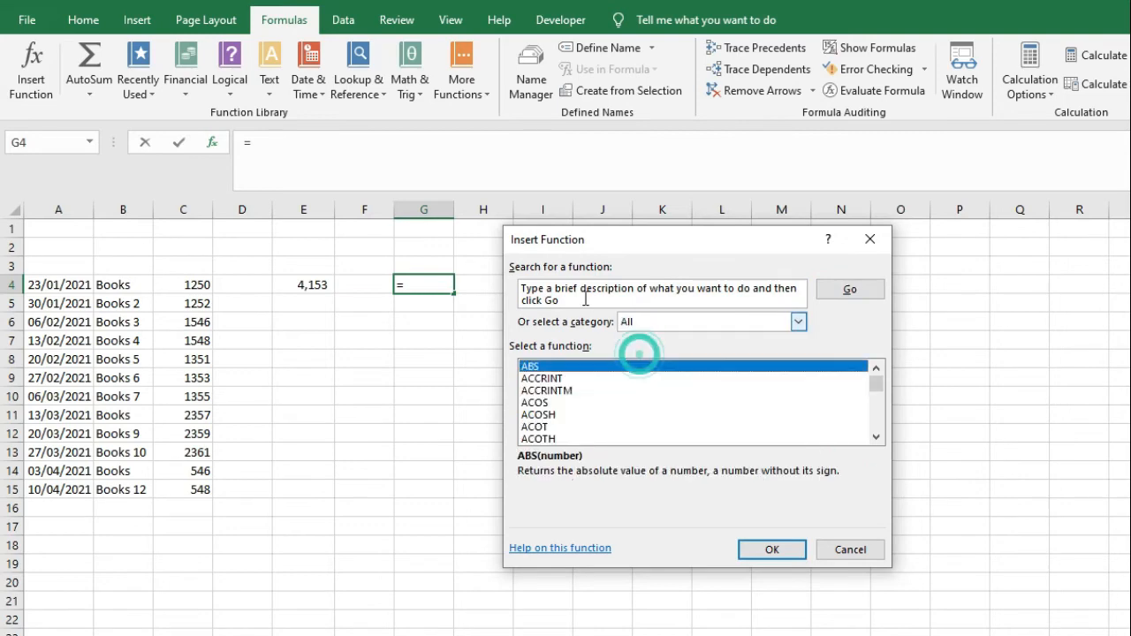
click(585, 298)
text(vlookup)
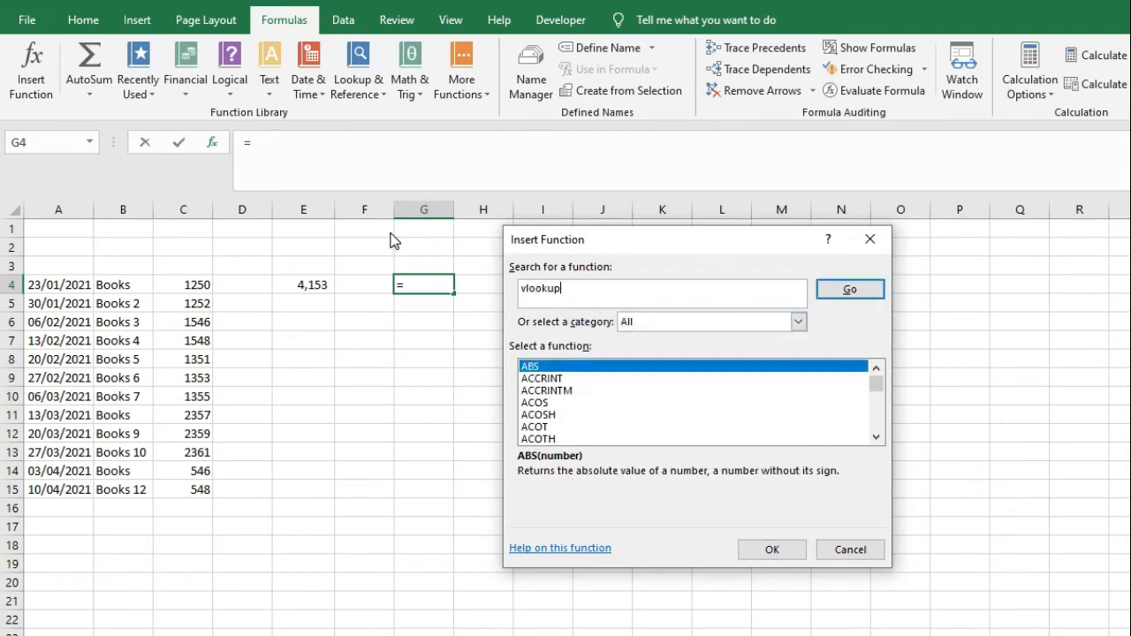
click(835, 289)
click(771, 549)
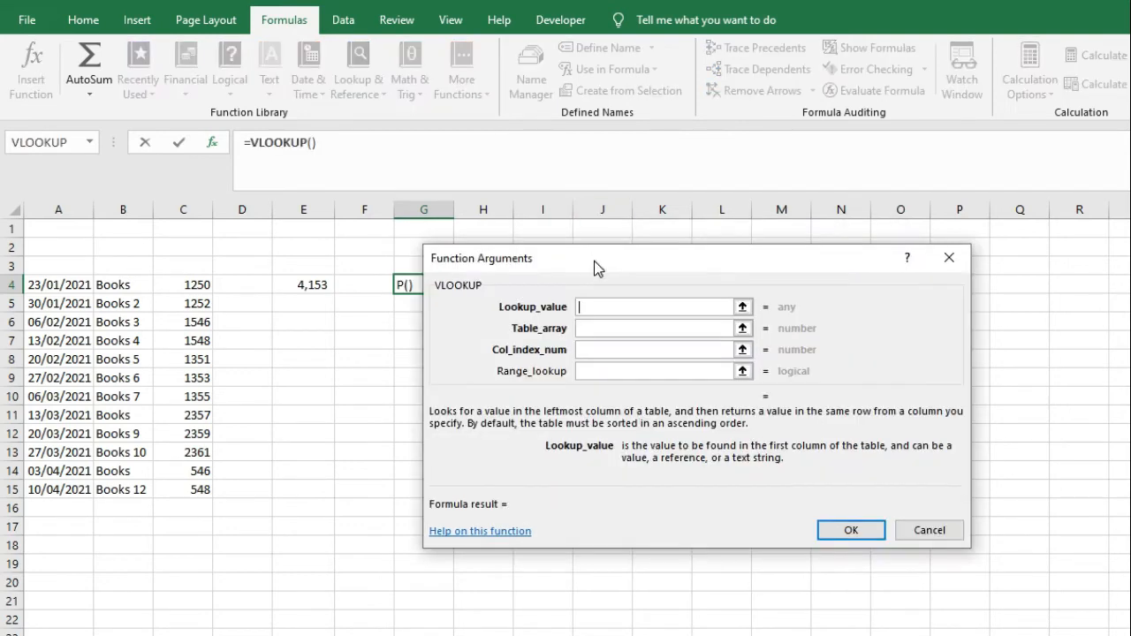
Step: Set the VLOOKUP Lookup_value to B4 and the Table_array to the absolute range $B$4:$C$15
drag(594, 268, 725, 270)
click(123, 284)
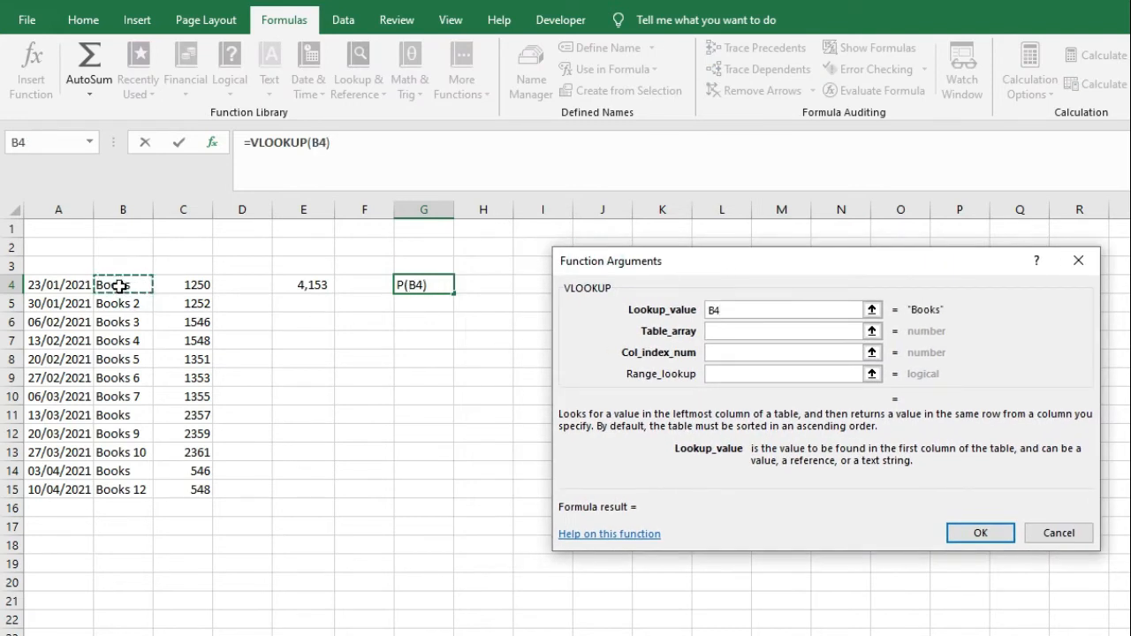
click(725, 331)
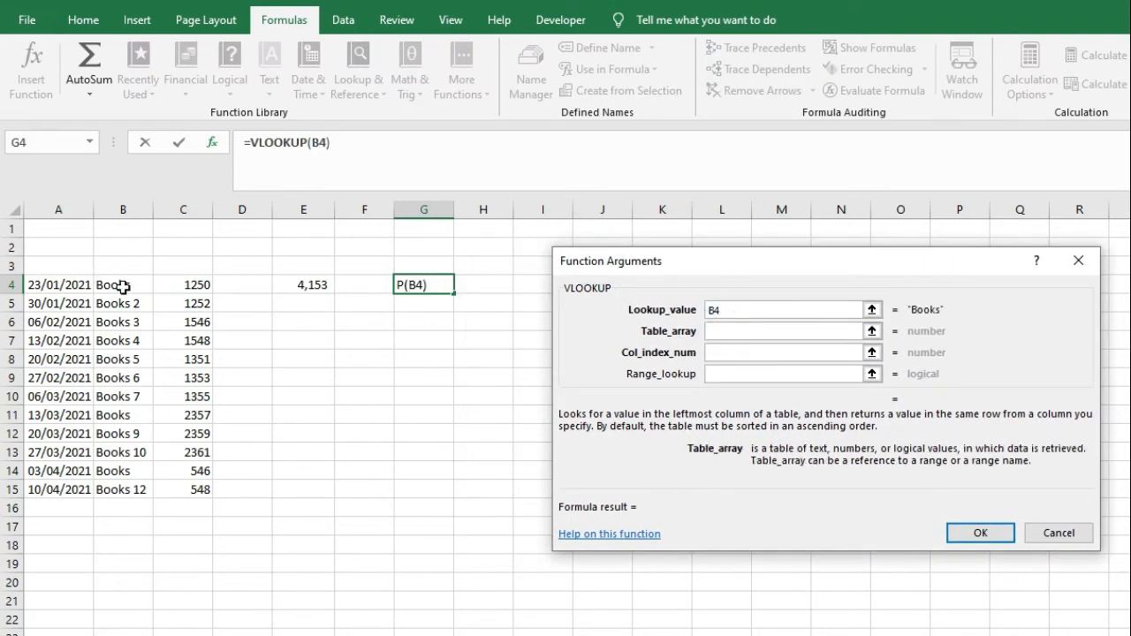
drag(121, 286, 206, 486)
double_click(747, 331)
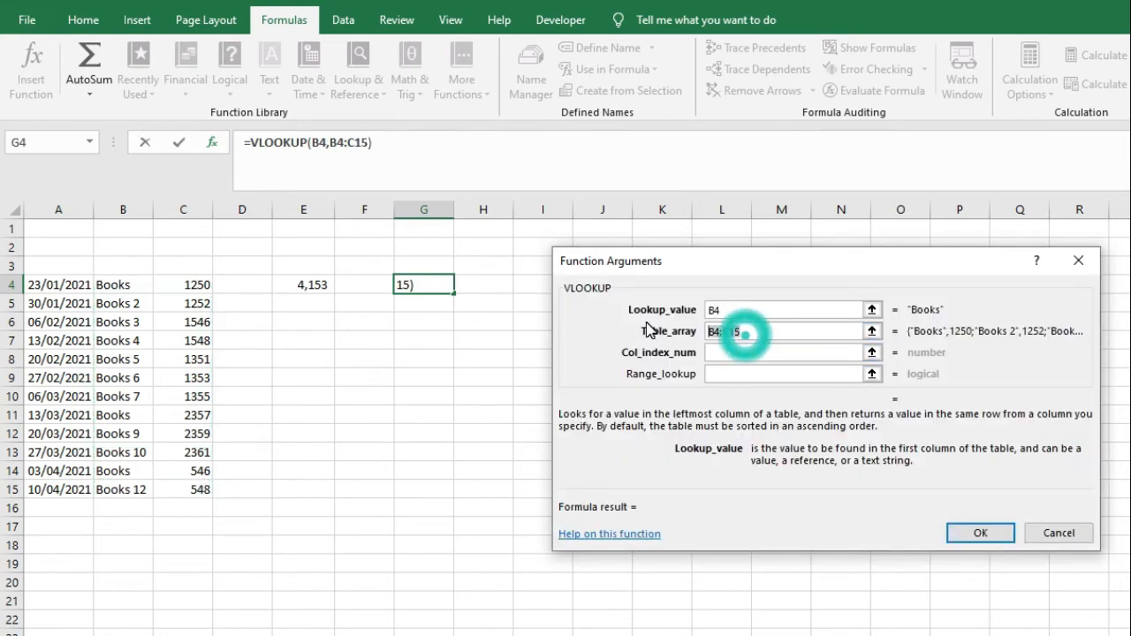
key(F4)
Step: Complete the VLOOKUP in G4 with Col_index_num 2 and Range_lookup false
click(735, 353)
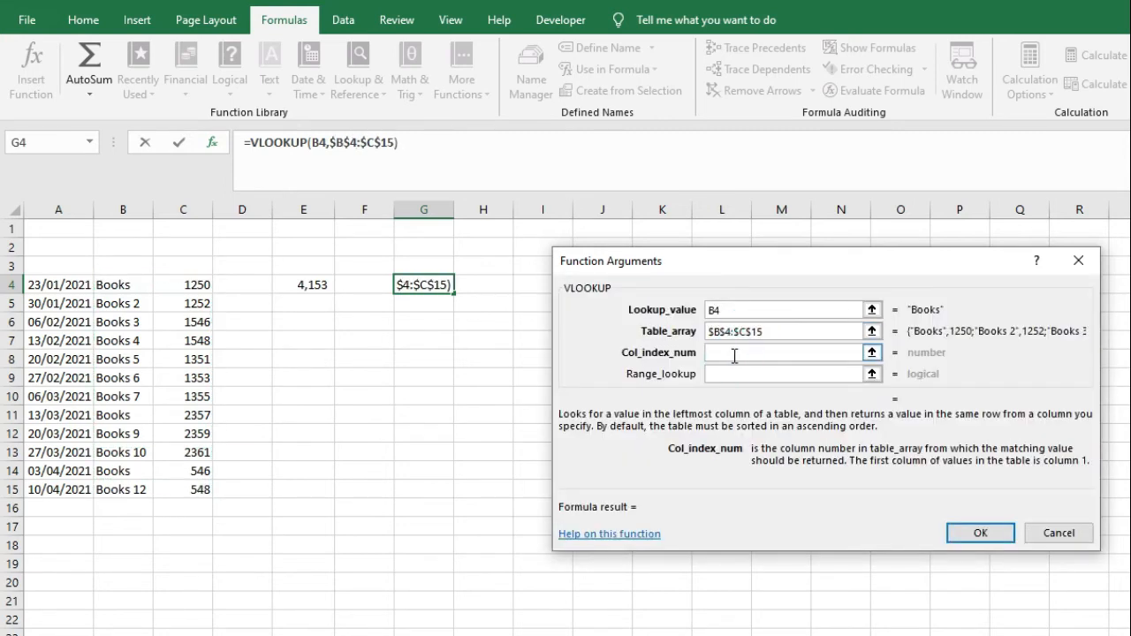
text(2)
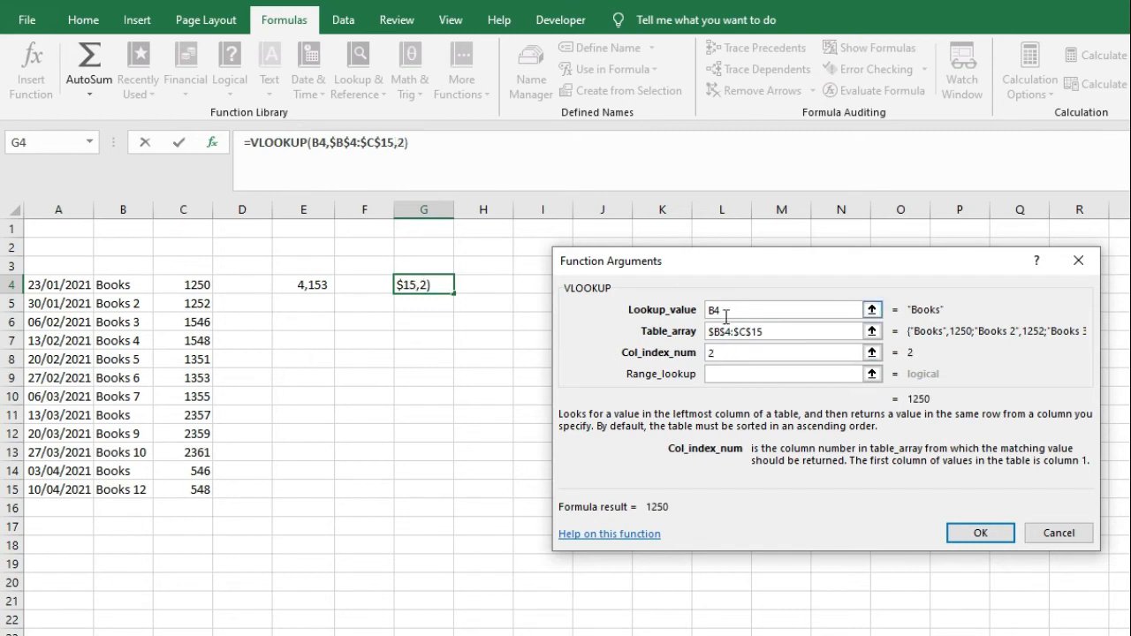
click(730, 375)
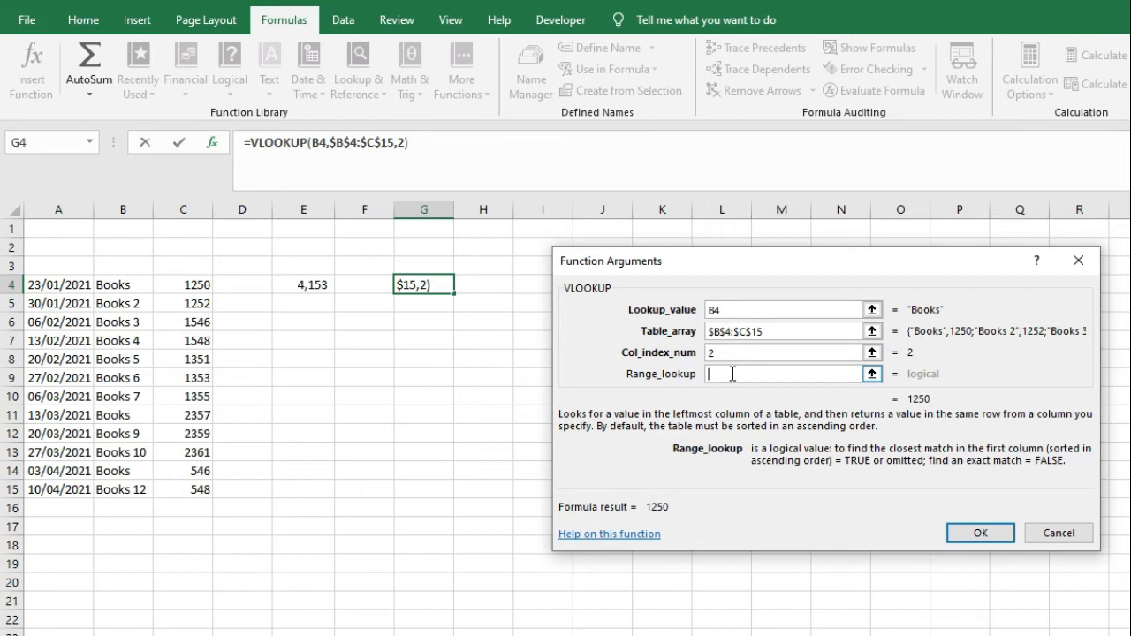
text(false)
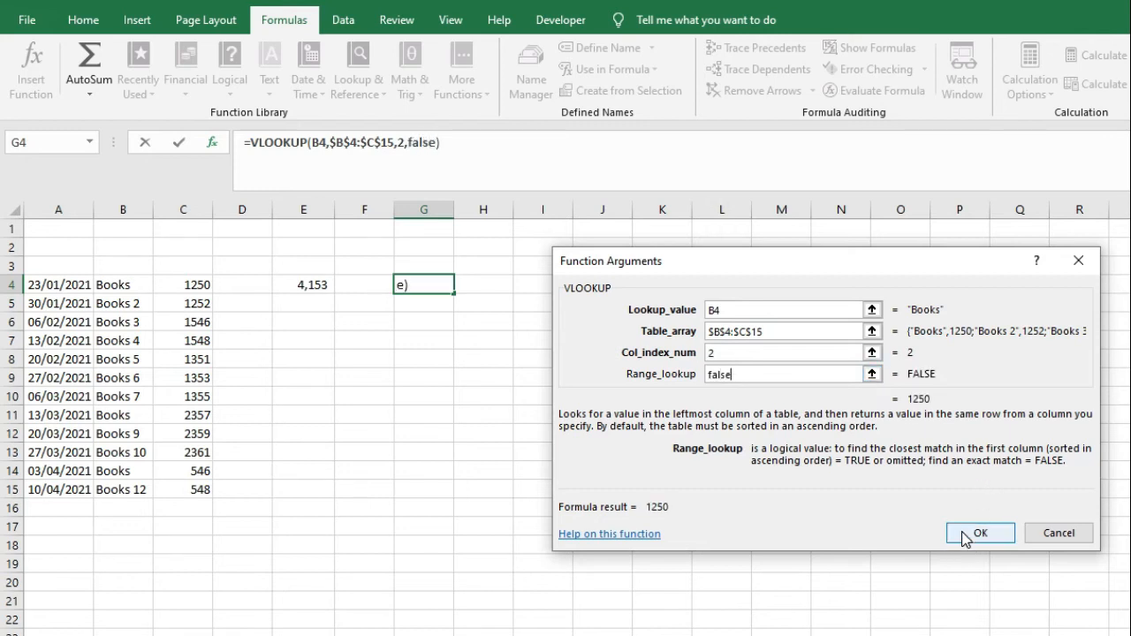
click(977, 533)
Step: Highlight the first list row, A4:C4, with the light gold fill colour
drag(181, 284, 20, 283)
click(84, 20)
click(295, 82)
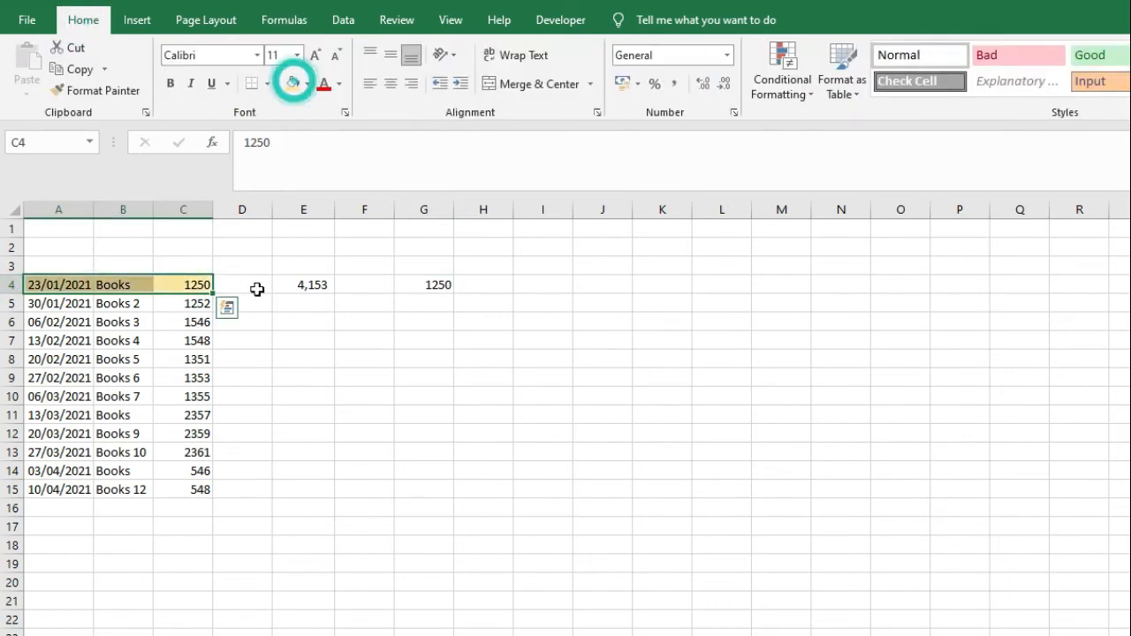
click(128, 282)
click(424, 284)
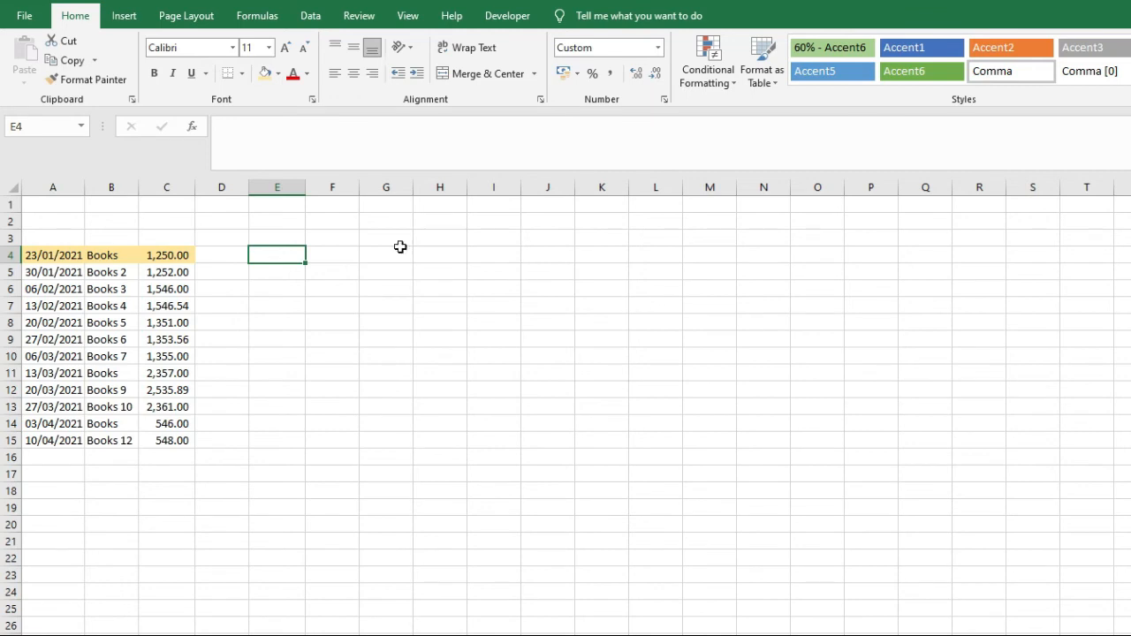
Step: Enter £ as the heading in C2 and centre it above the amounts
click(158, 221)
text(£)
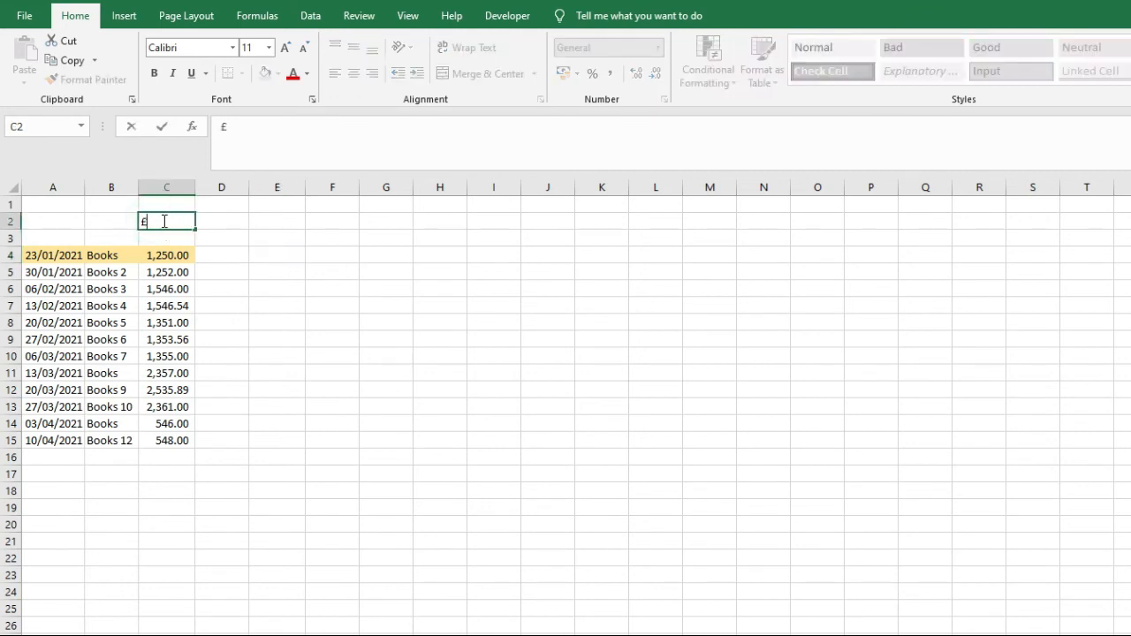
key(Return)
drag(163, 221, 166, 440)
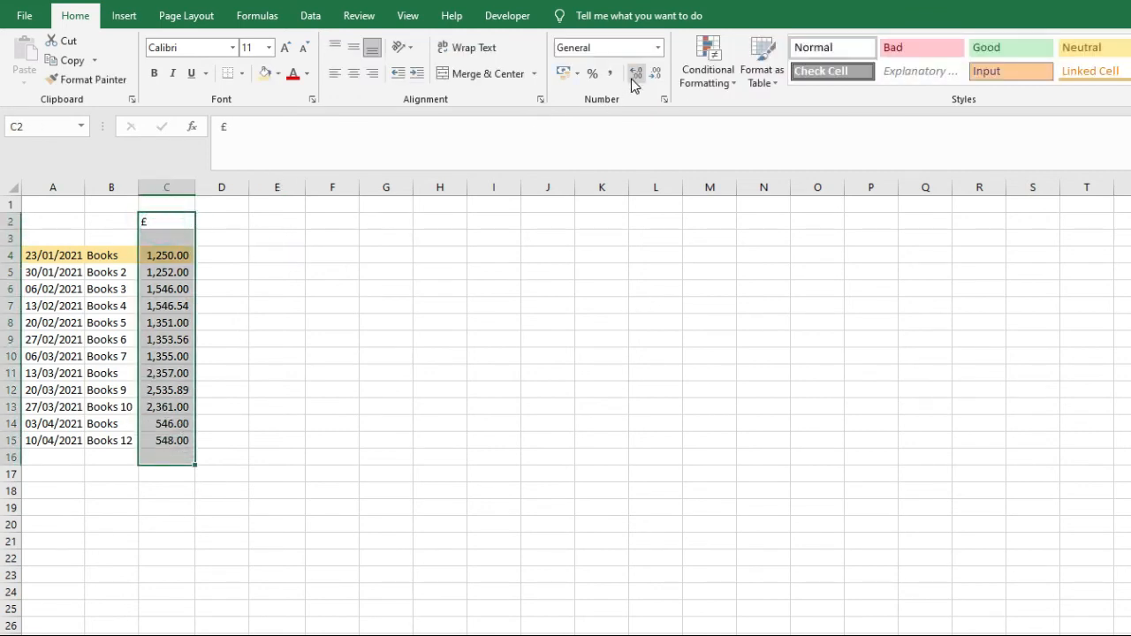
click(332, 371)
click(167, 221)
click(353, 73)
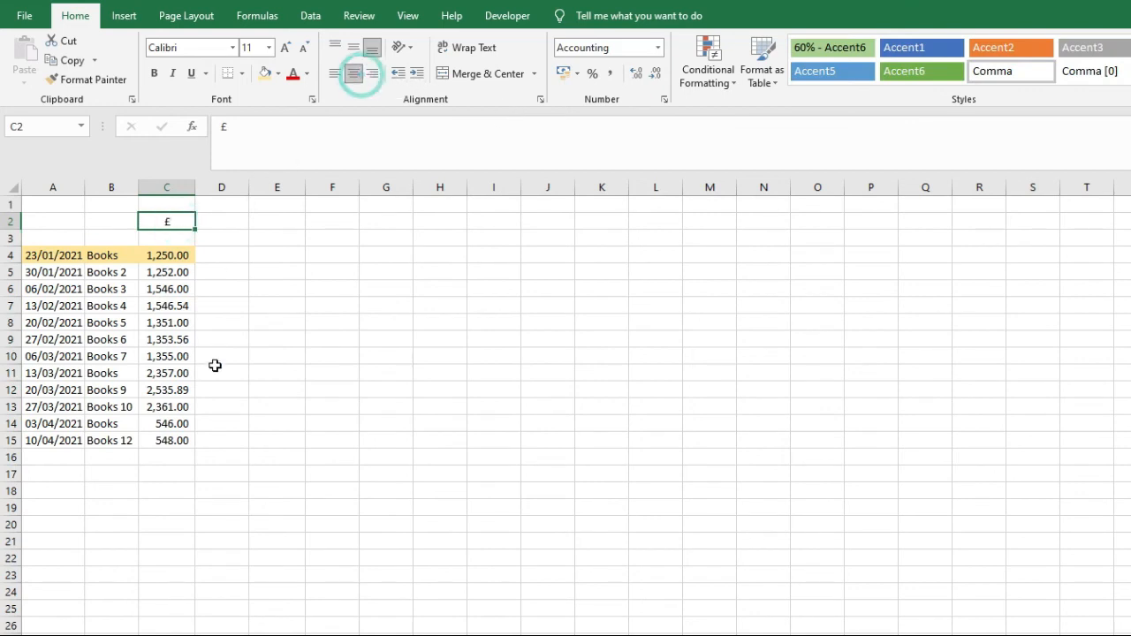
click(173, 258)
drag(172, 258, 169, 434)
click(168, 438)
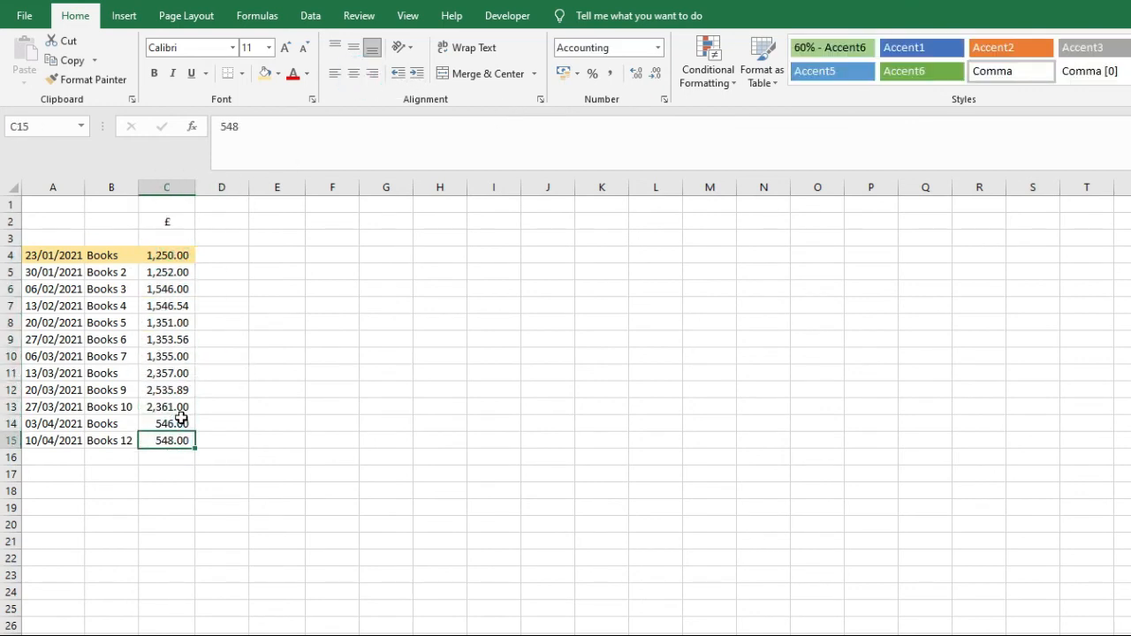
Step: Search all function categories for "round" and insert the ROUND function in cell E4
click(295, 256)
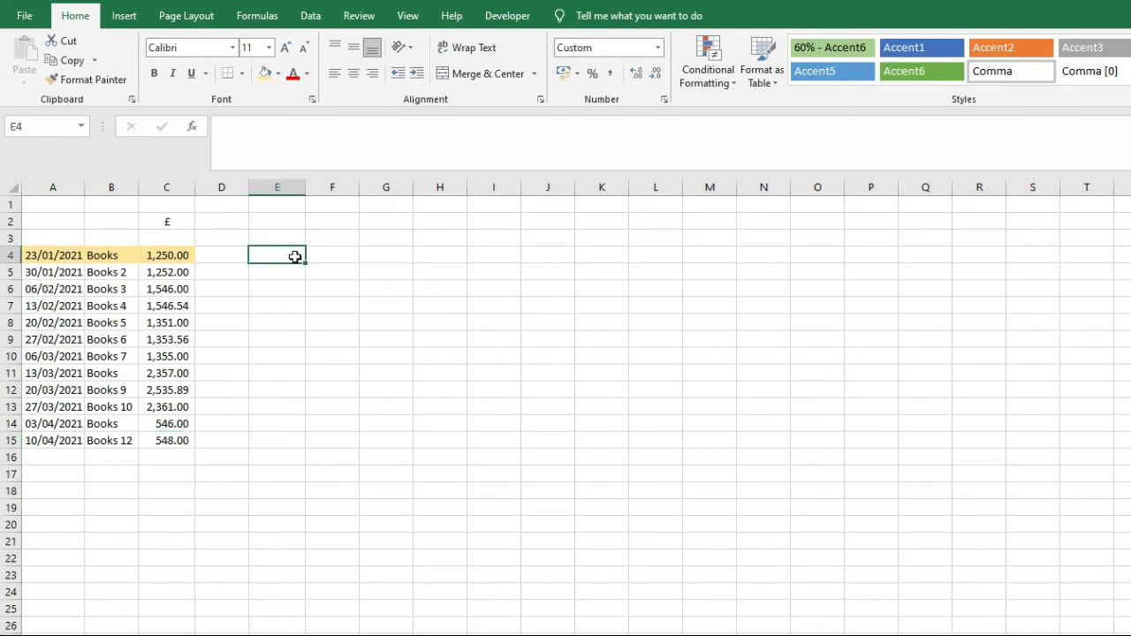
click(257, 16)
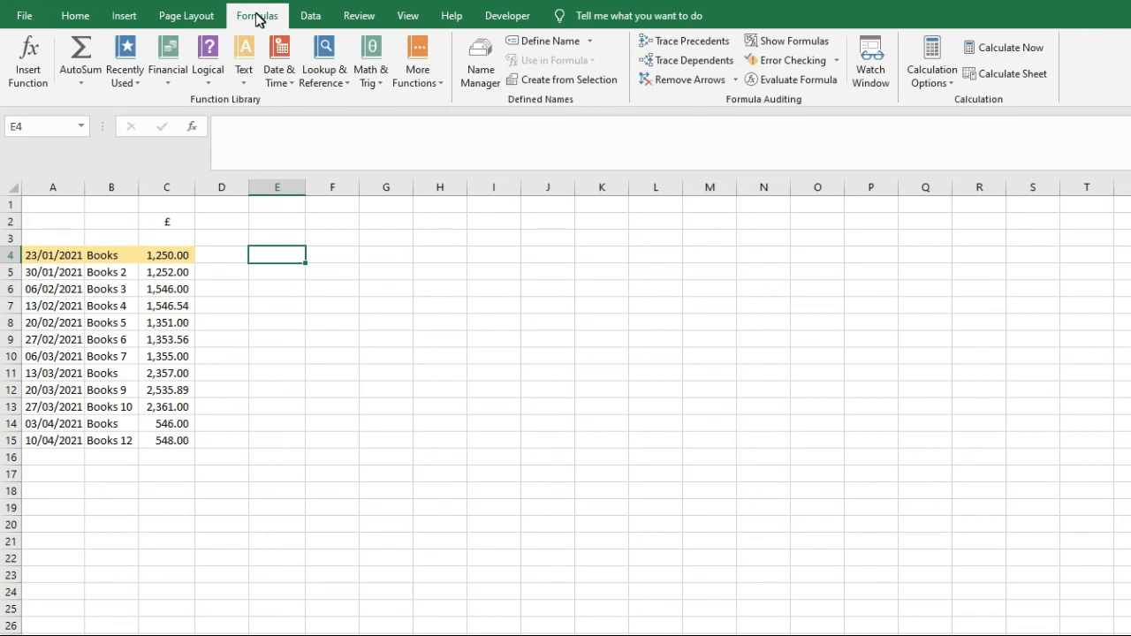
click(29, 63)
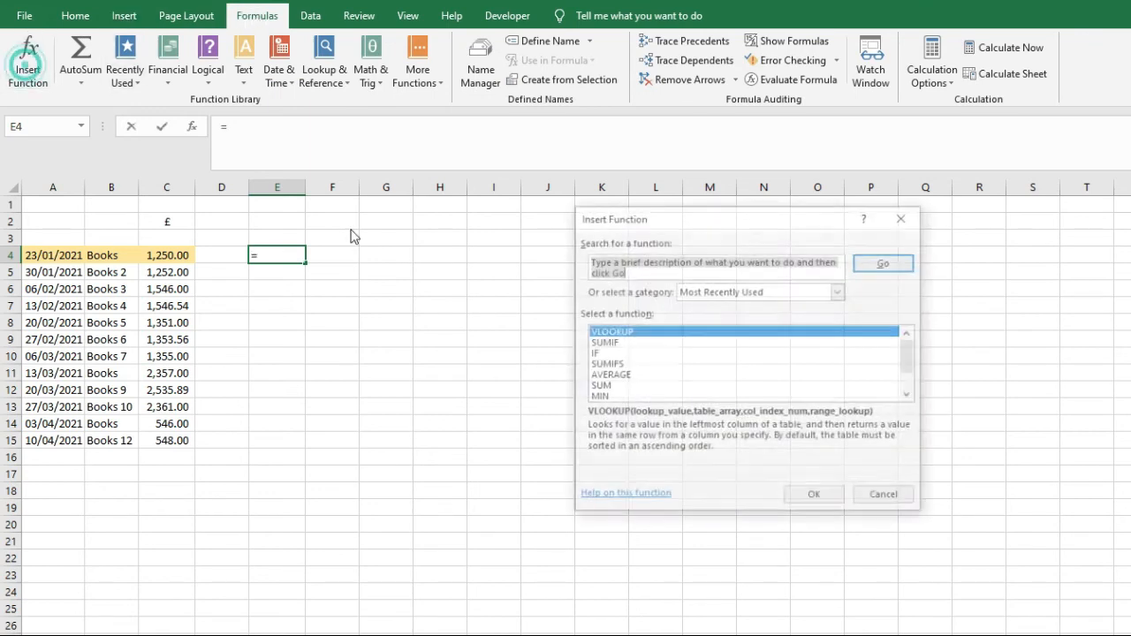
click(705, 292)
click(698, 306)
click(664, 265)
text(ro)
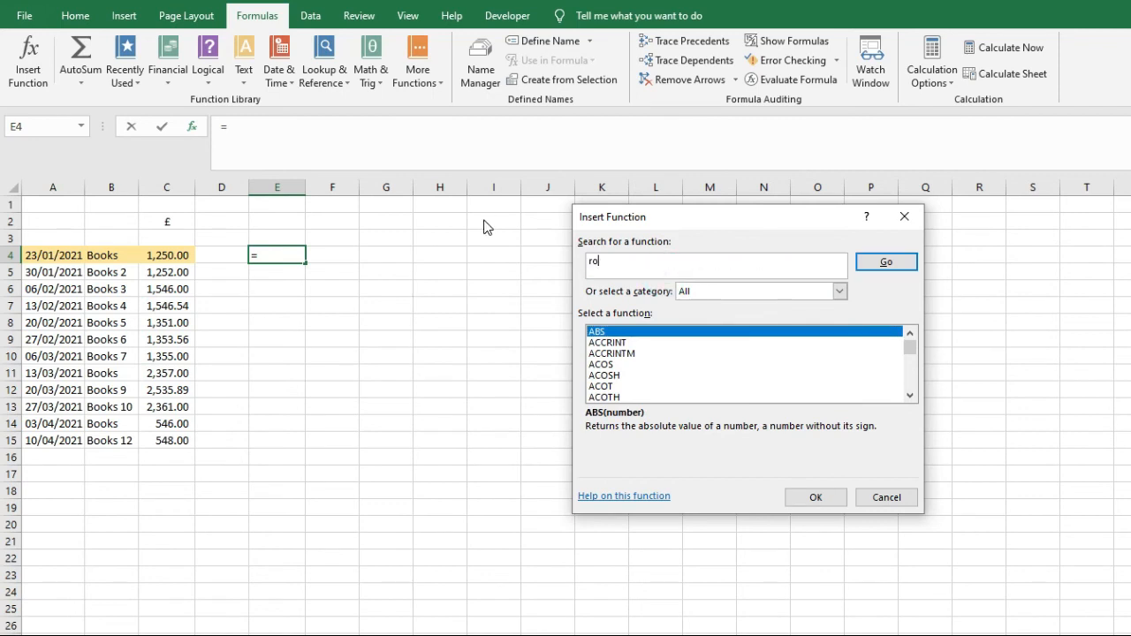
text(und)
click(886, 261)
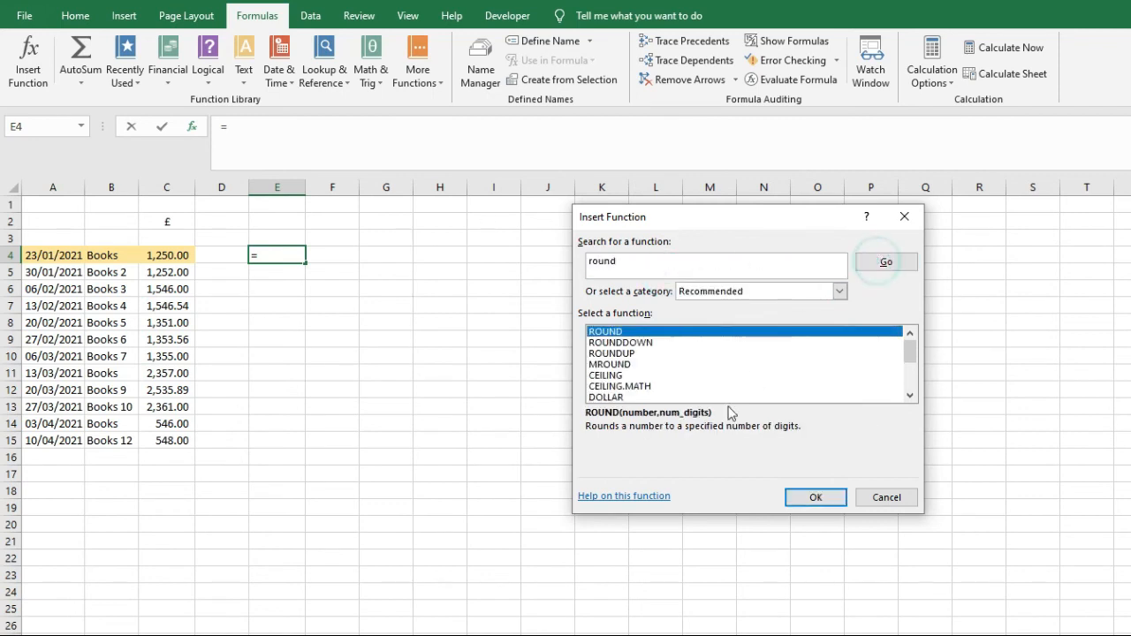
click(813, 496)
Step: Complete the ROUND in E4 with Number C4 and Num_digits 2, and fill the formula down to E15
click(666, 305)
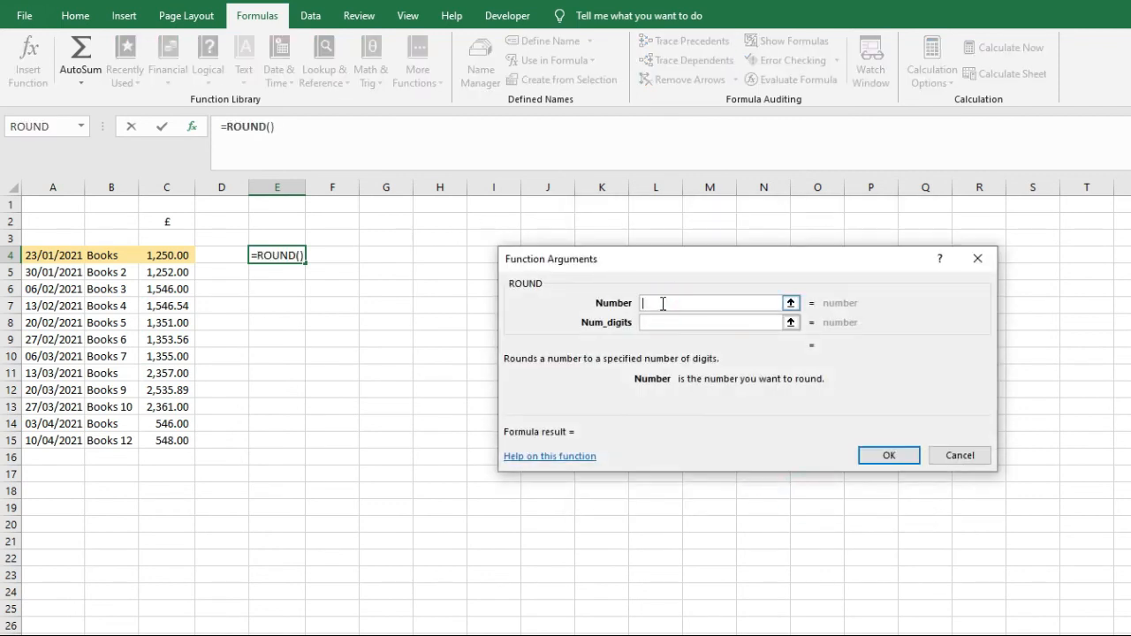
click(176, 256)
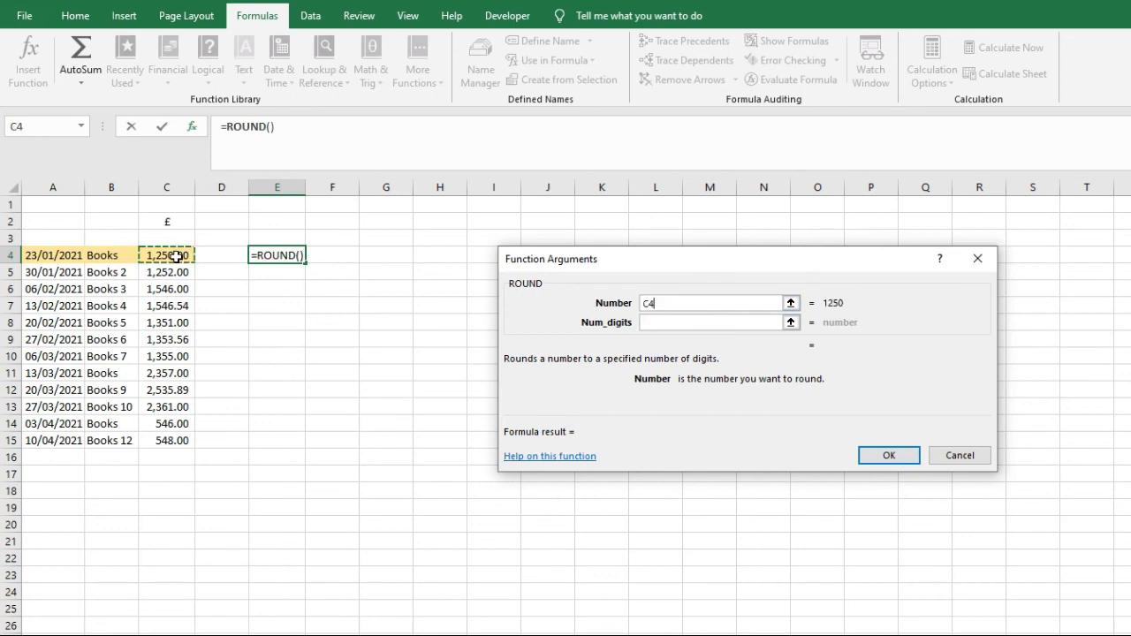
click(661, 323)
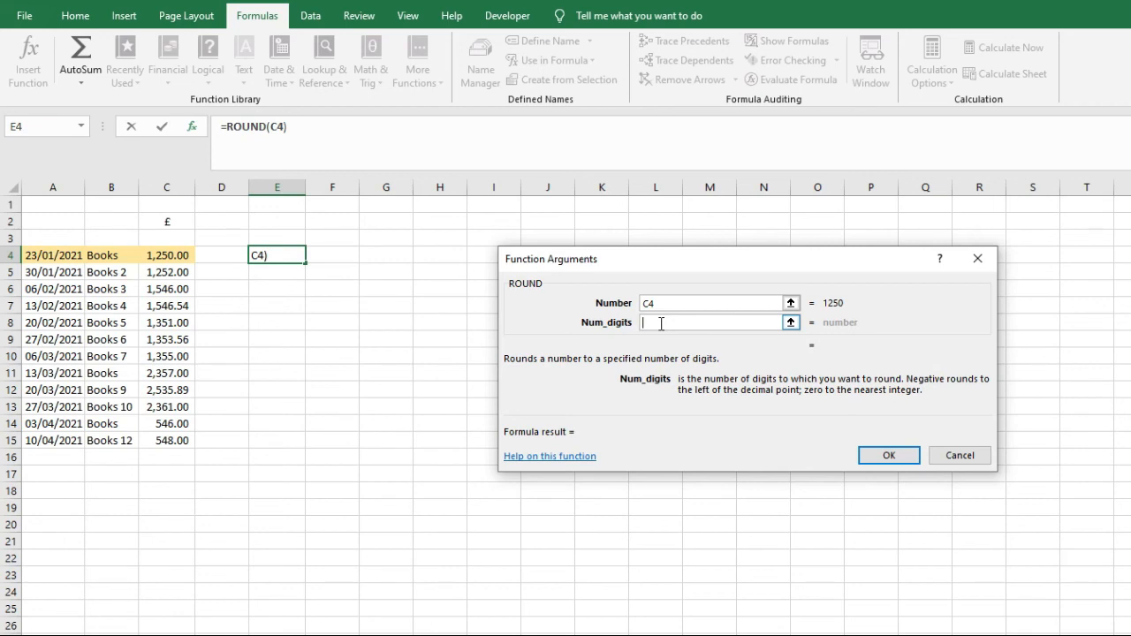
text(2)
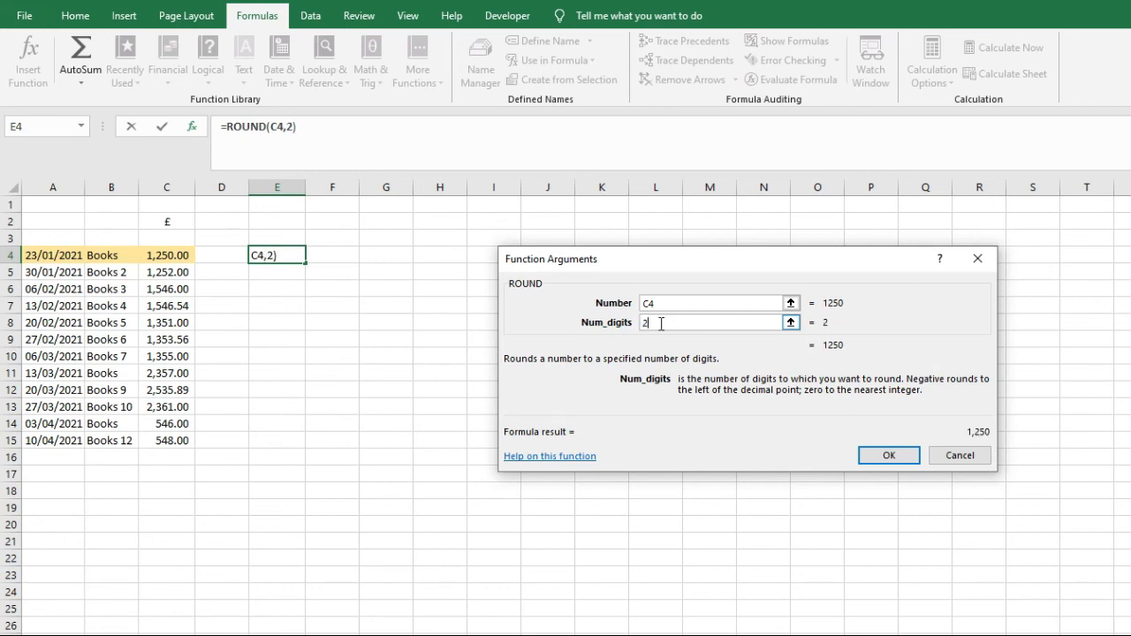
key(Return)
drag(305, 264, 290, 449)
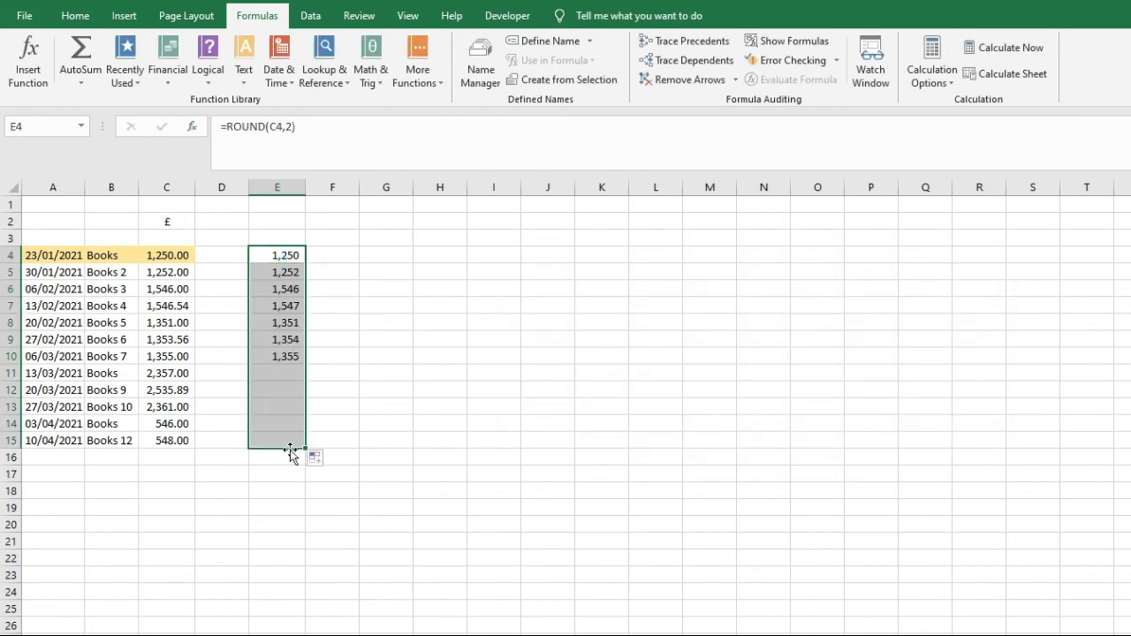
Step: Change the ROUND digits in E4 to -1 and fill the formula down to E15
click(168, 304)
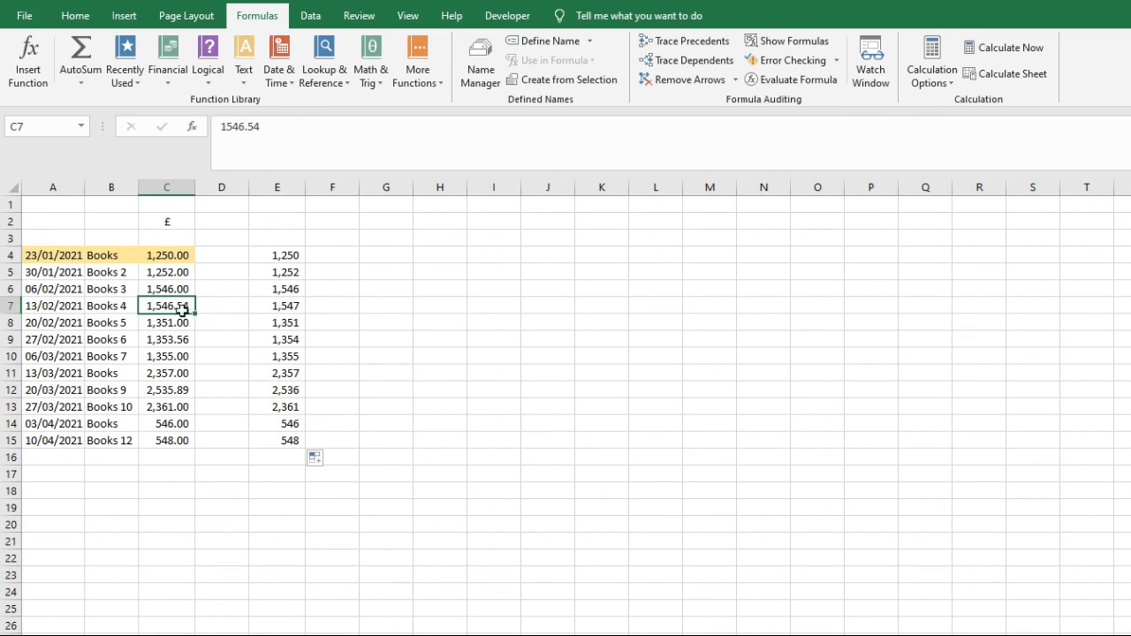
click(297, 255)
key(ctrl+shift+Down)
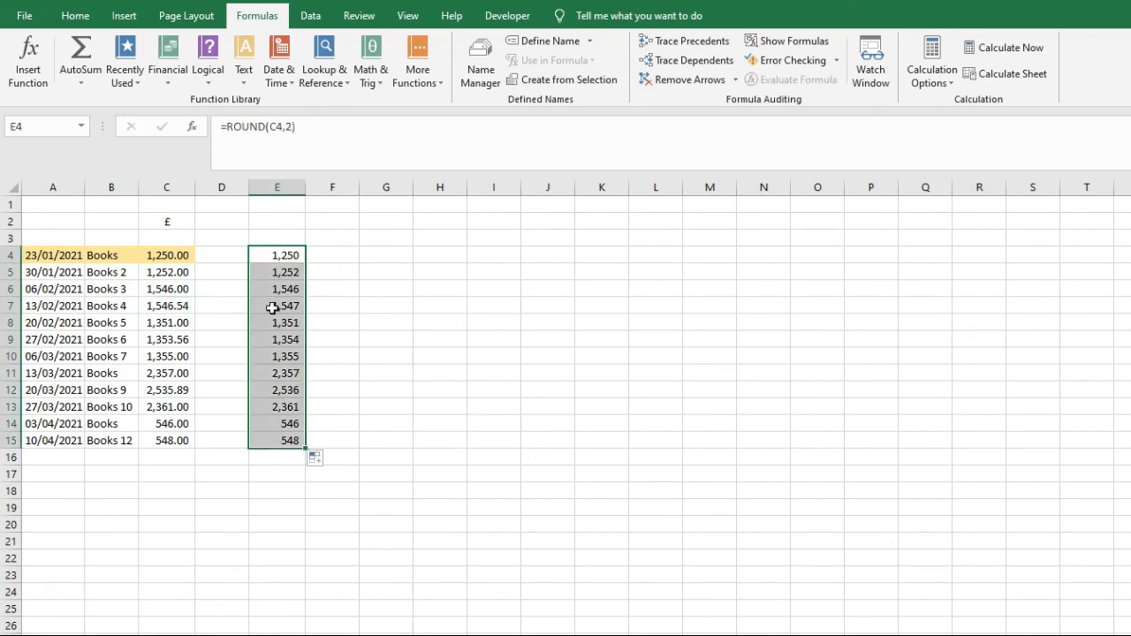
click(273, 254)
click(280, 126)
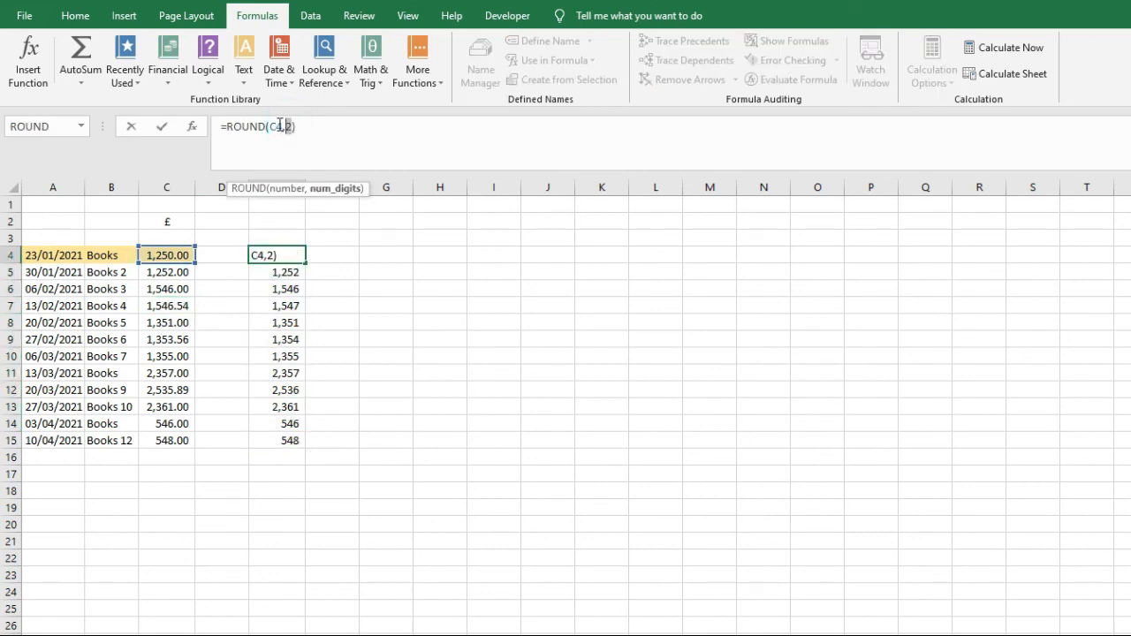
key(Return)
click(296, 255)
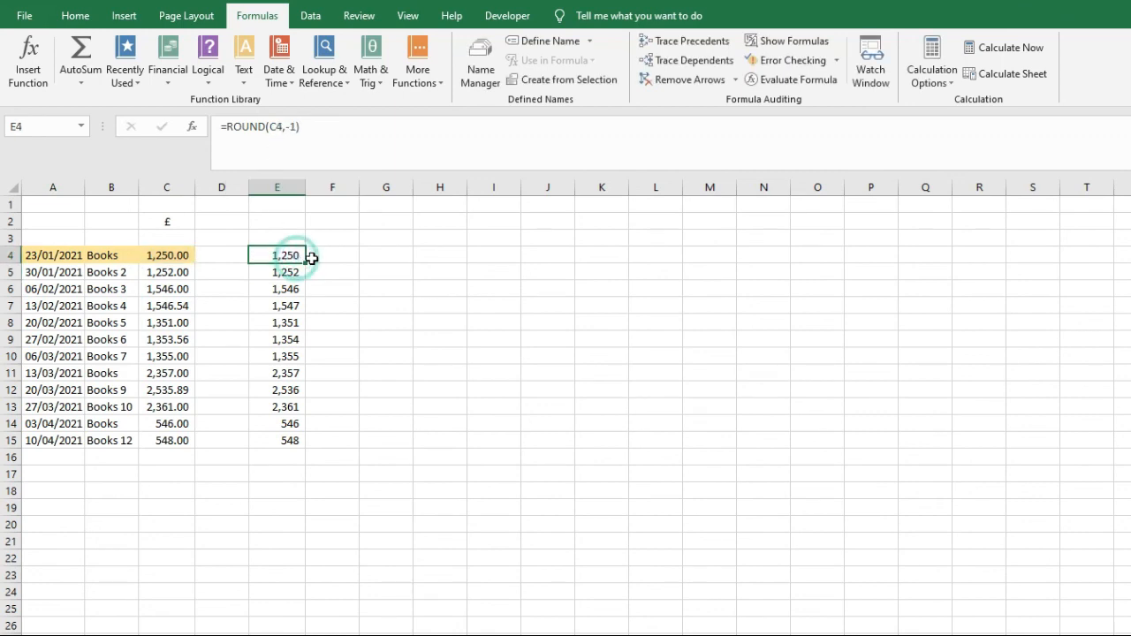
drag(303, 262, 301, 447)
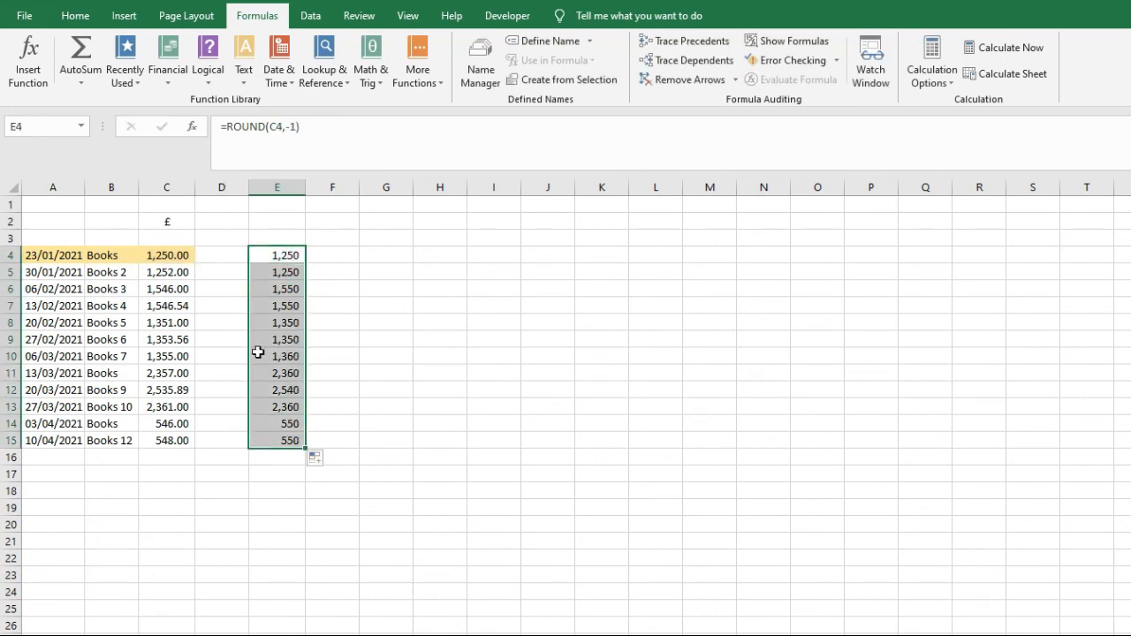
Step: Compare the original amounts in C8, C4 and C5 with their rounded values in column E
click(168, 324)
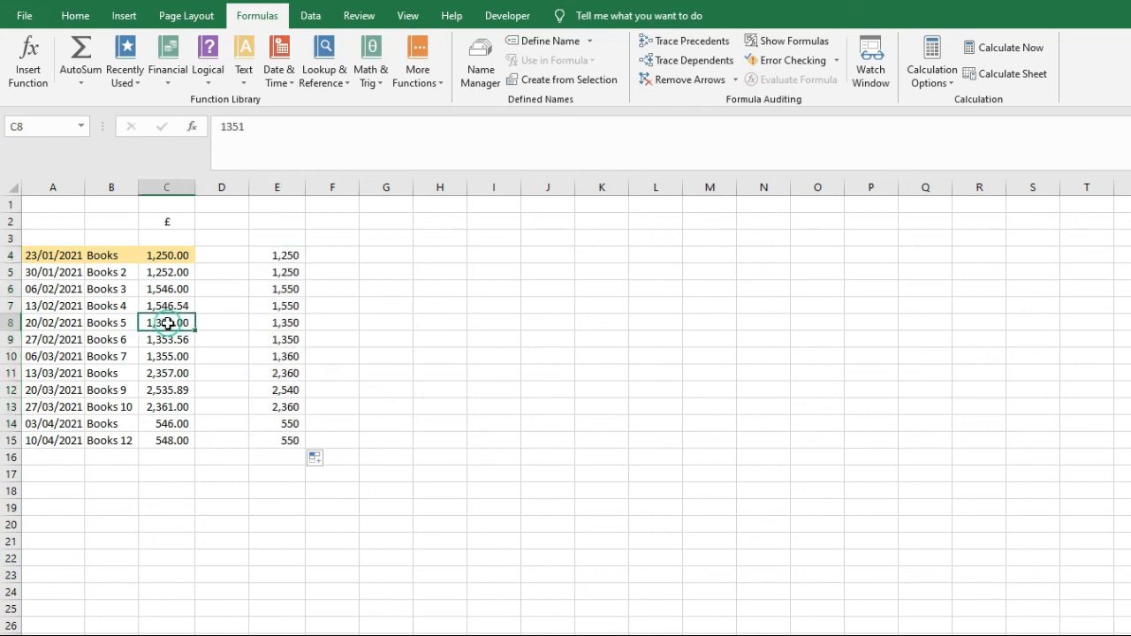
click(294, 322)
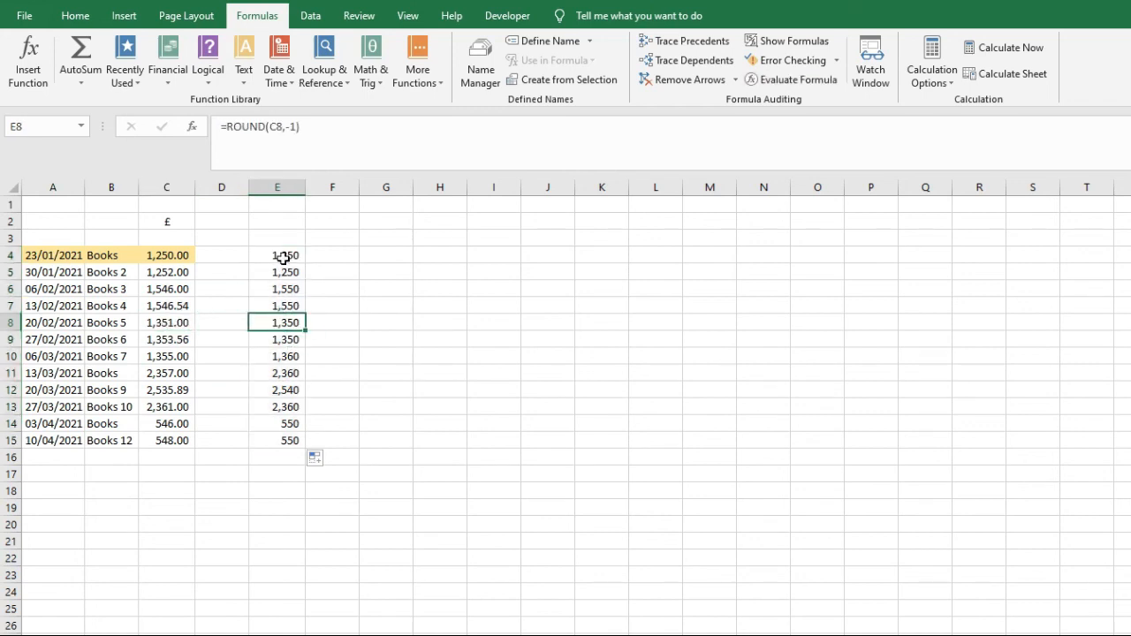
click(175, 255)
click(285, 255)
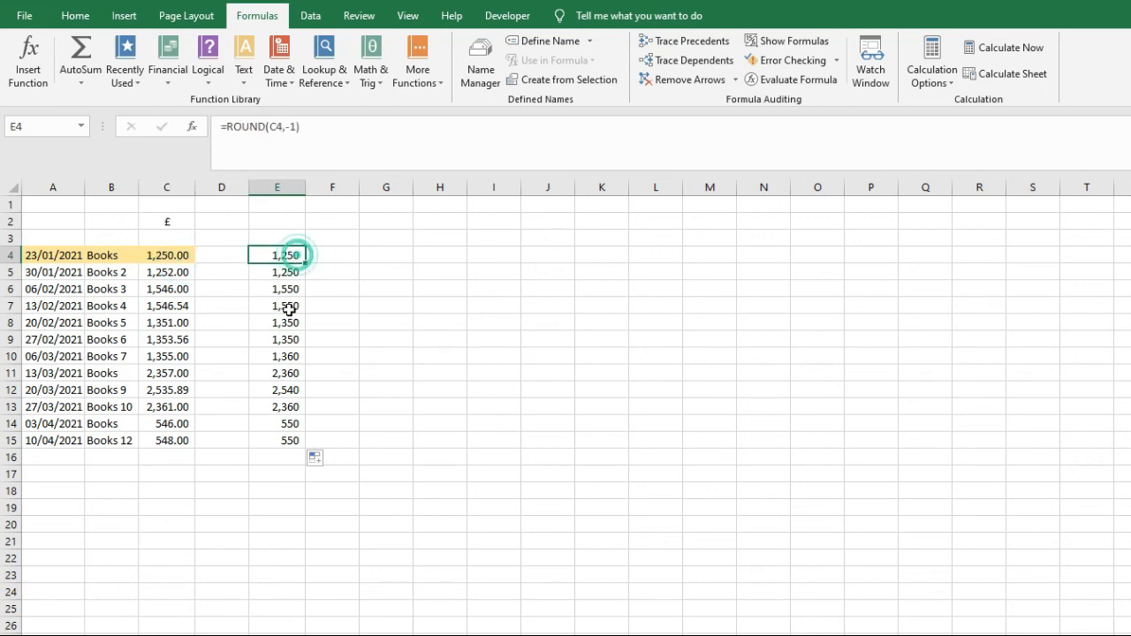
click(282, 272)
click(159, 272)
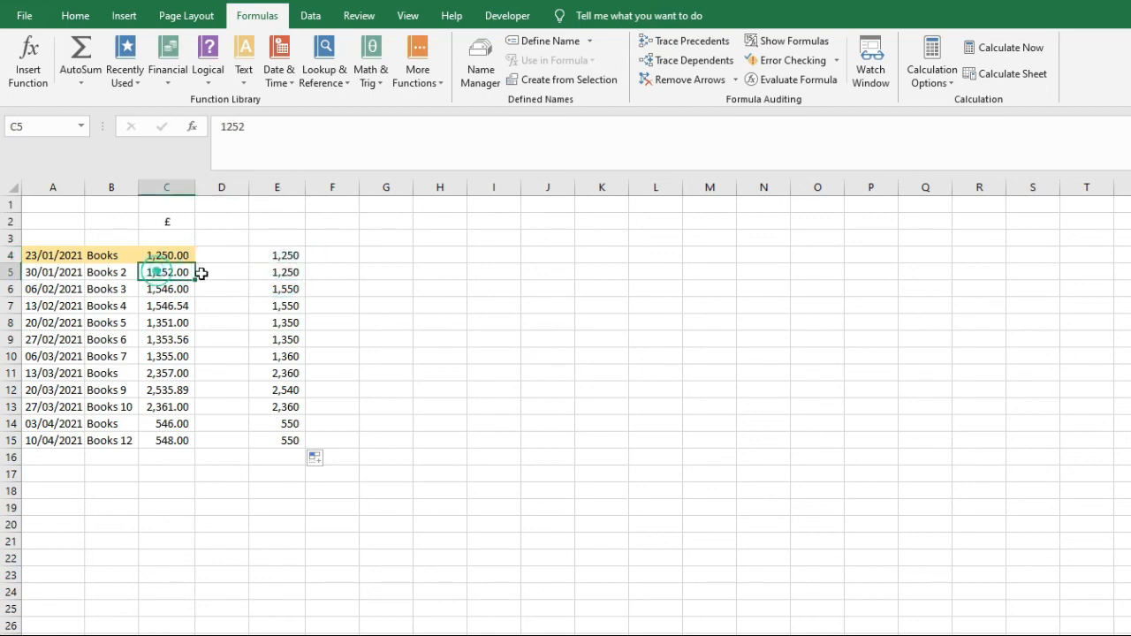
click(280, 273)
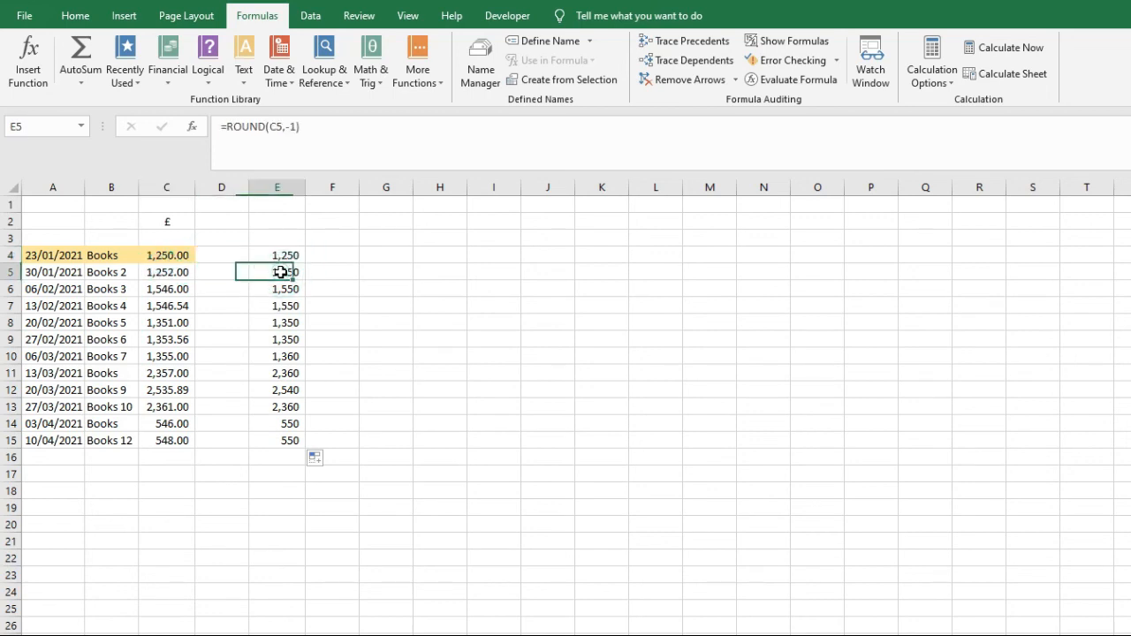
Step: Change the ROUND digits in E4 to -2 and fill the formula down to E15
click(294, 125)
click(291, 255)
click(292, 126)
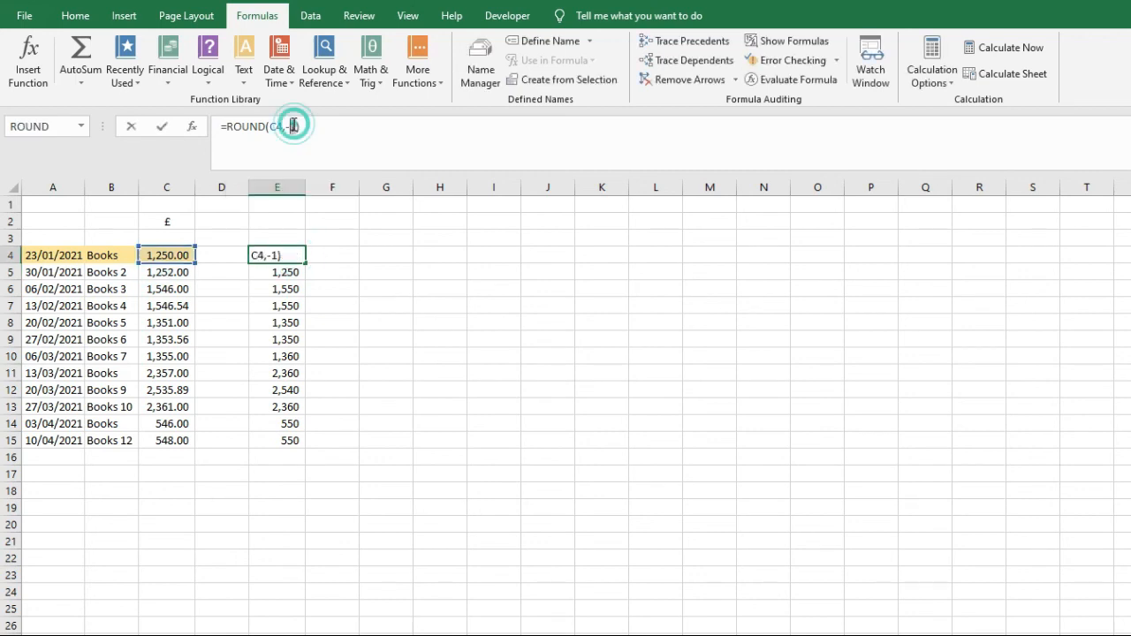
text(2)
key(Return)
click(291, 254)
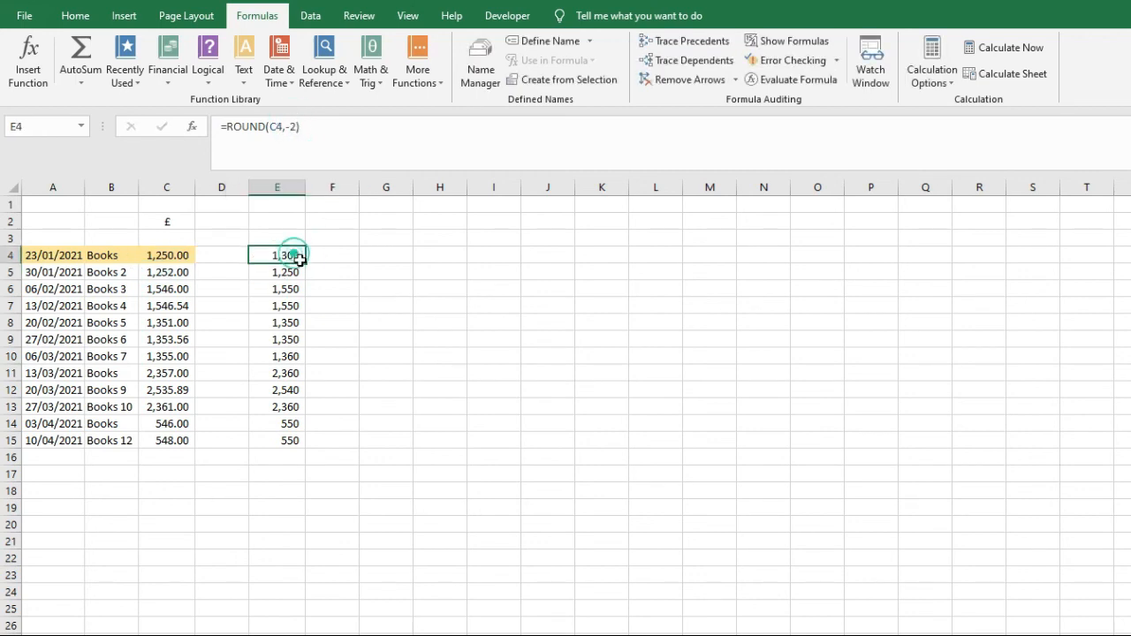
drag(306, 263, 302, 445)
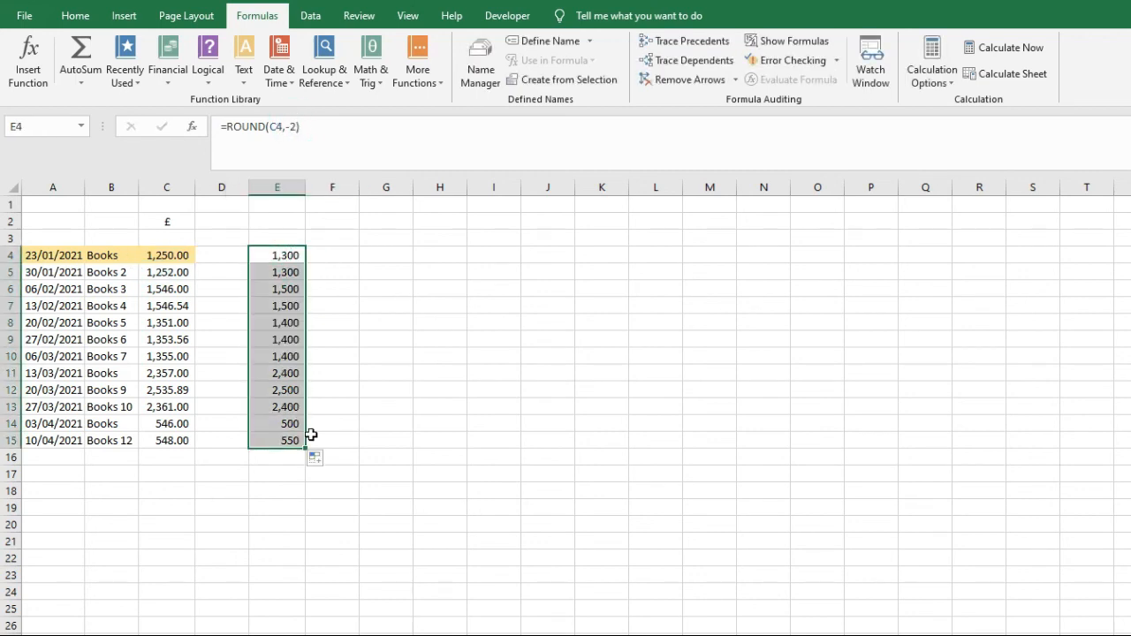
Step: Change the ROUND digits in E4 to -3 and fill the formula down to E15
click(286, 252)
click(293, 124)
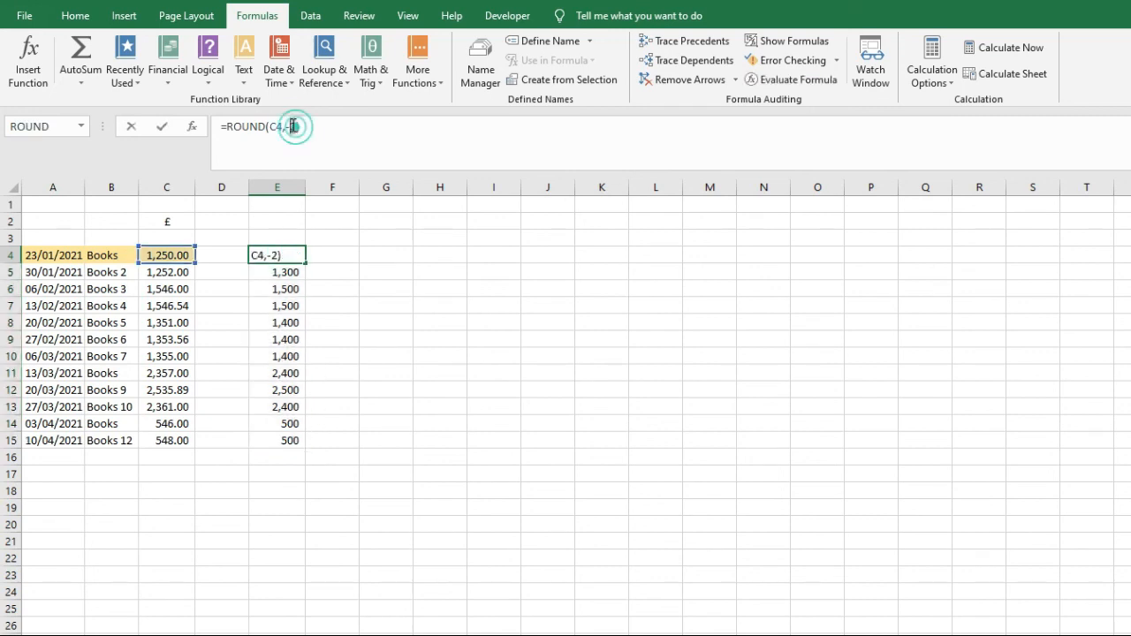
key(BackSpace)
text(3)
key(Return)
click(295, 256)
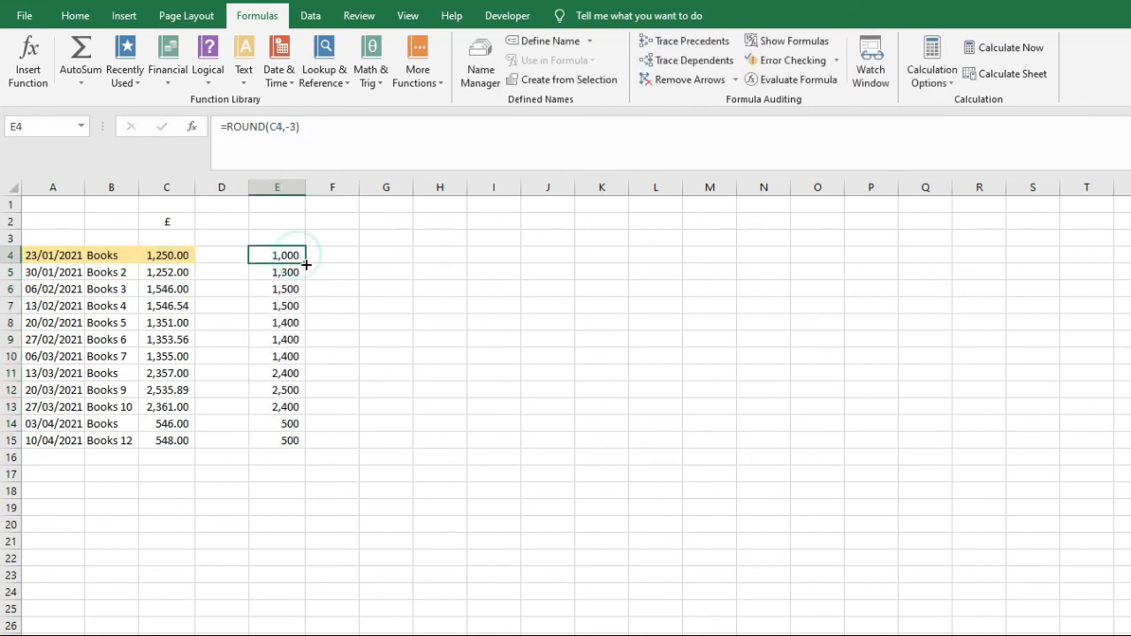
drag(306, 264, 305, 448)
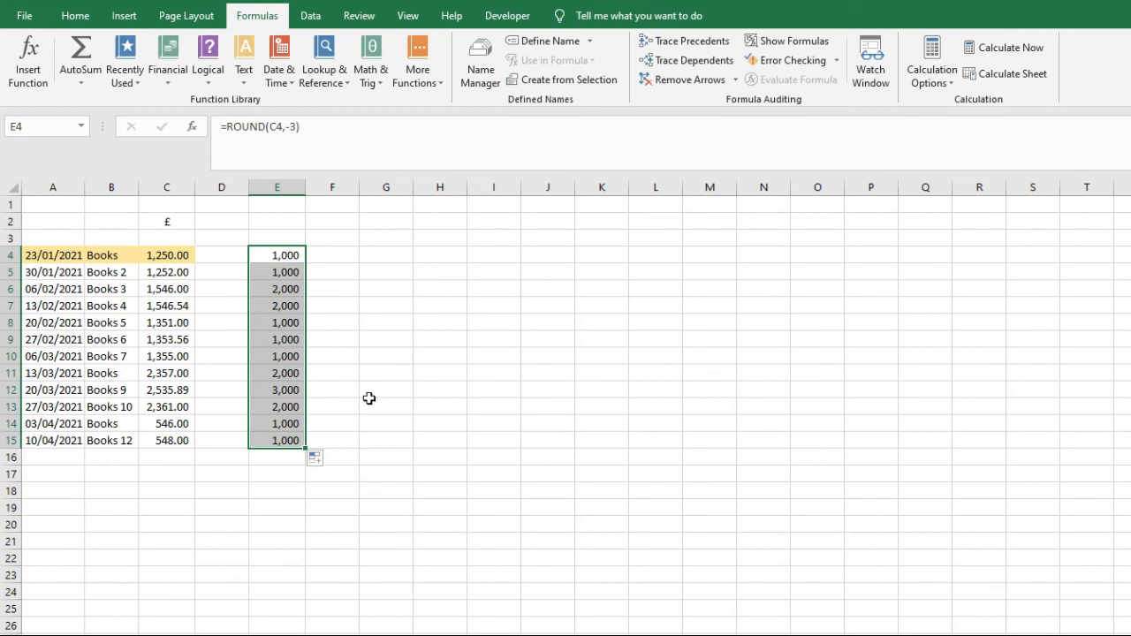
Step: Clear the ROUND formulas from E4:E15
key(Delete)
click(337, 301)
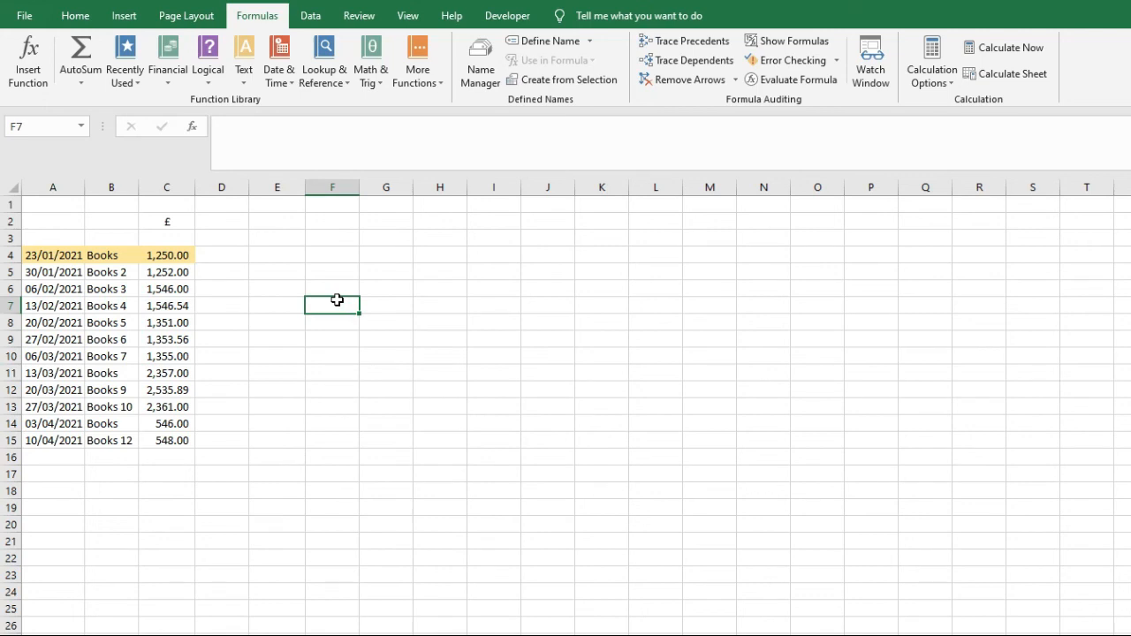